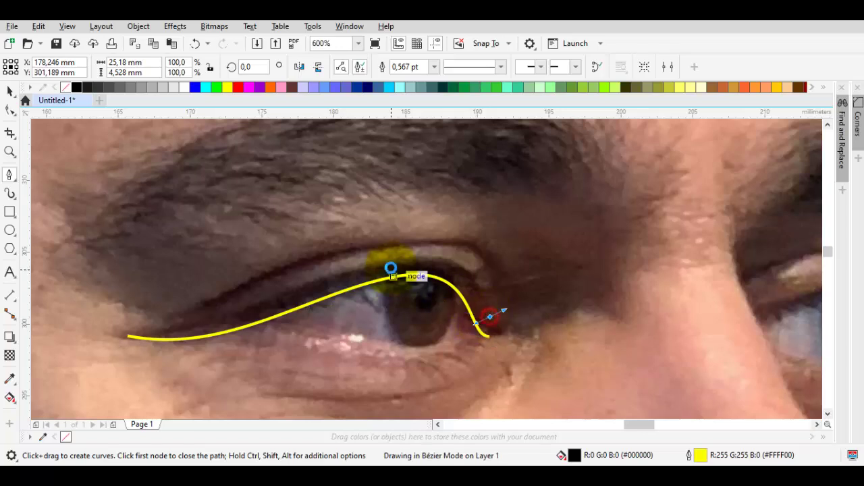
Step: Trace the upper edge of the black upper-lash shape and close it at the eye's outer corner, about 26 mm wide
drag(390, 268, 282, 277)
click(144, 331)
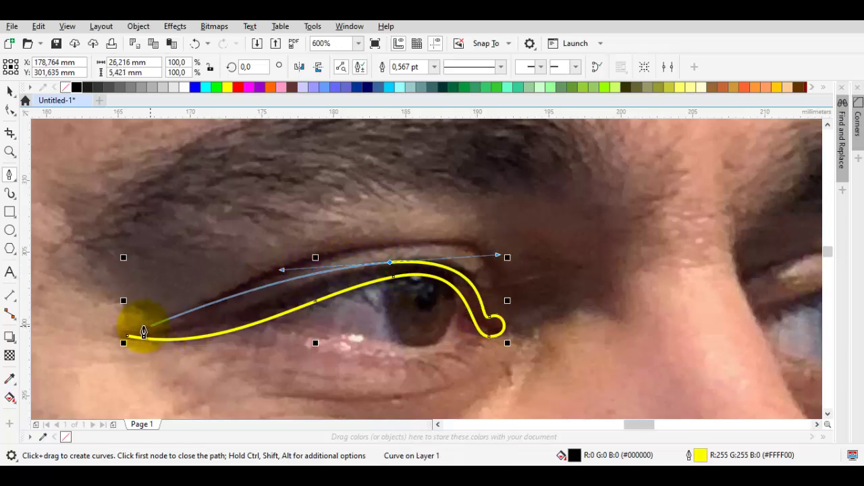
drag(125, 338, 194, 335)
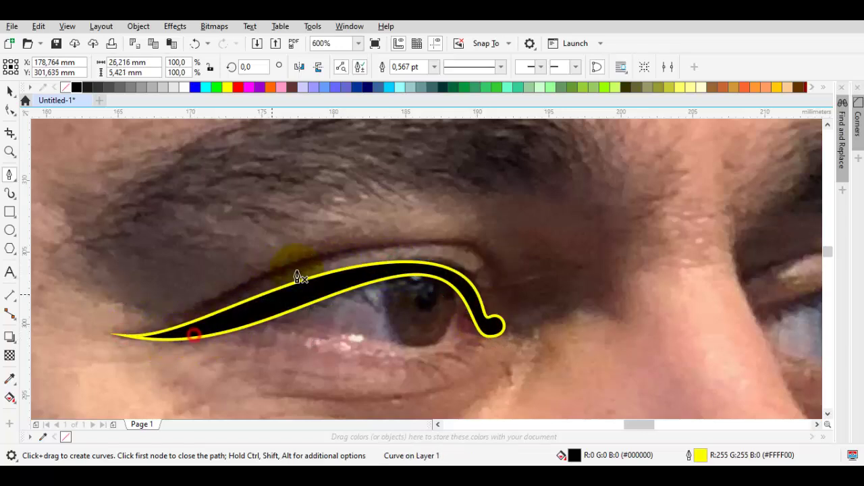
Step: Trace the upper eyelid crease as a closed curved black shape about 23 mm wide, tapering above the eye's inner corner
click(206, 334)
drag(376, 250, 471, 242)
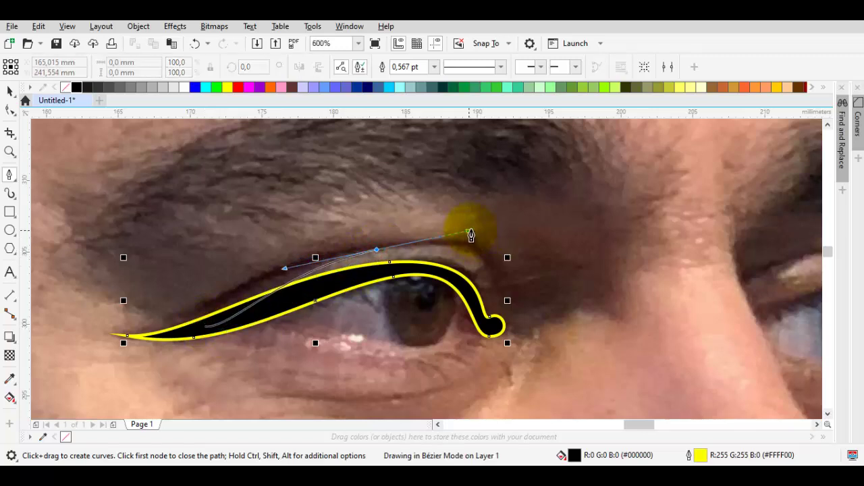
click(501, 309)
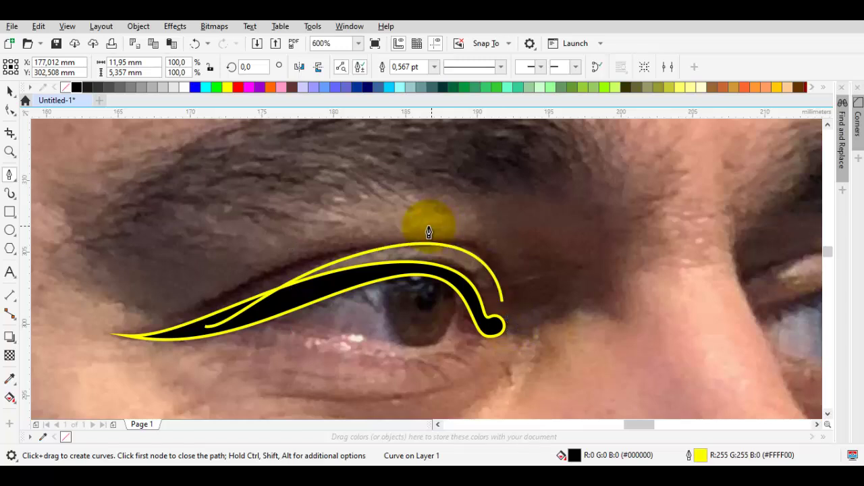
drag(397, 235, 242, 241)
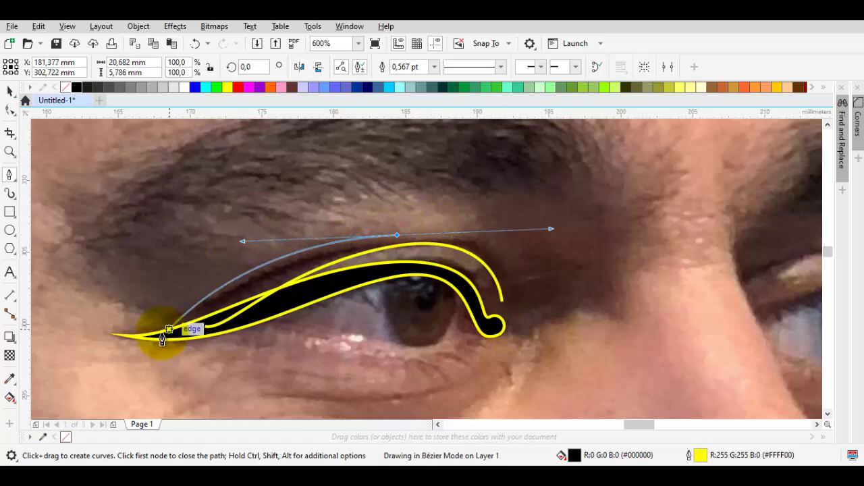
drag(174, 339, 206, 329)
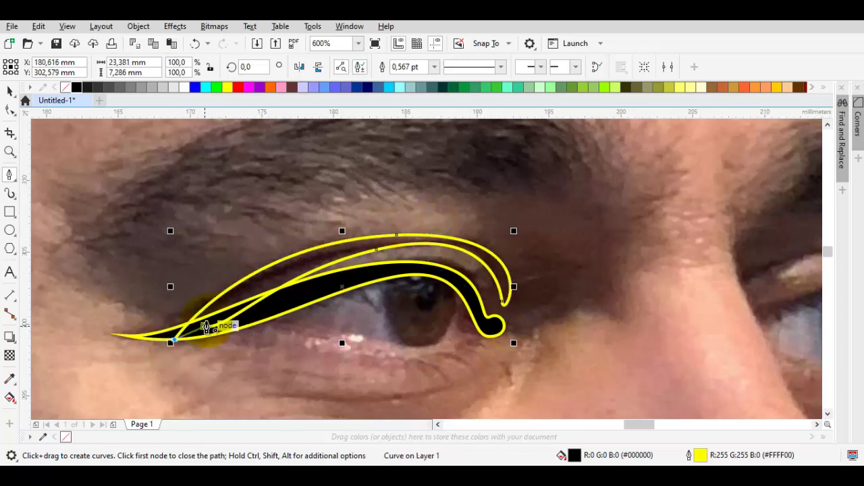
Step: Trace the lower eyelid line as a thin closed shape about 16 by 2.9 mm, spanning from outer to inner eye corner
scroll(282, 309, up, 1)
click(279, 309)
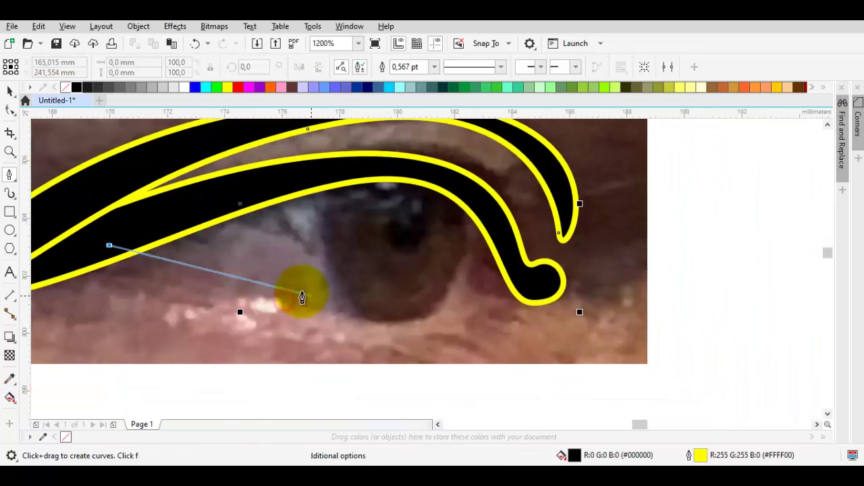
drag(380, 315, 483, 319)
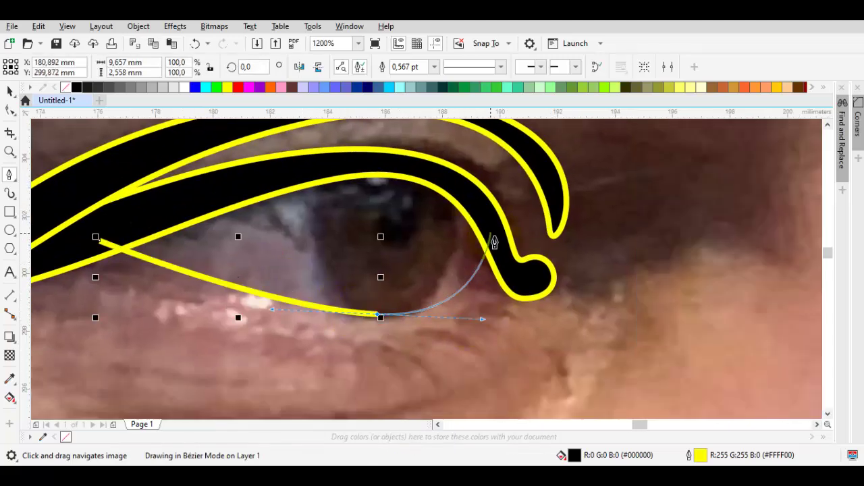
drag(500, 241, 521, 285)
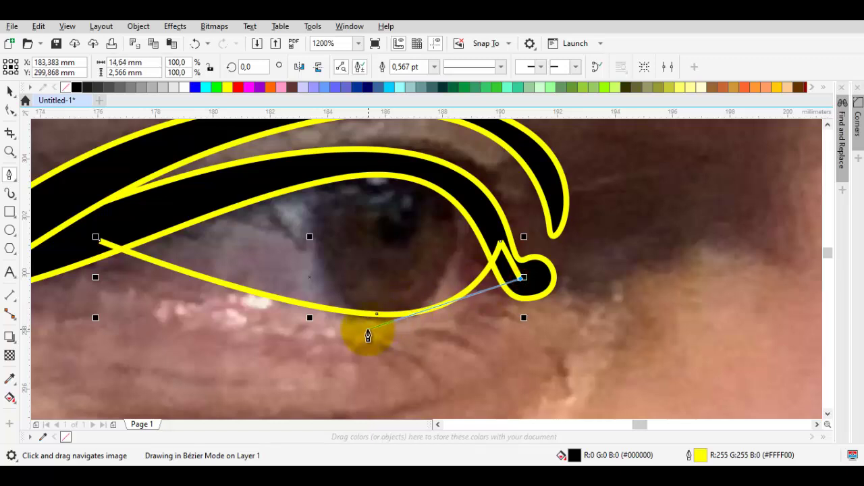
drag(341, 328, 277, 326)
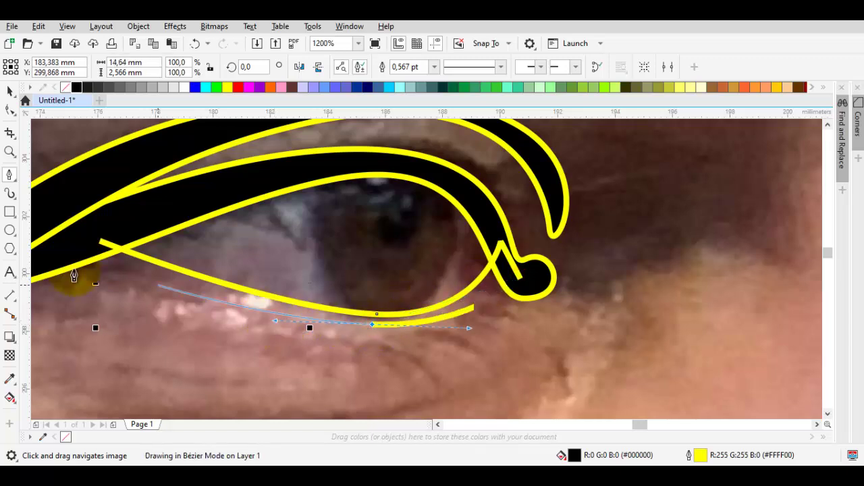
key(space)
drag(61, 255, 96, 249)
click(99, 241)
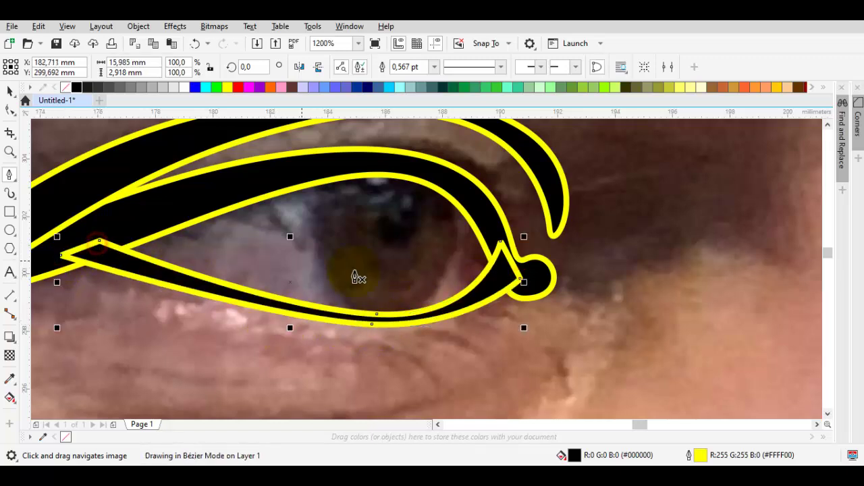
key(space)
key(Escape)
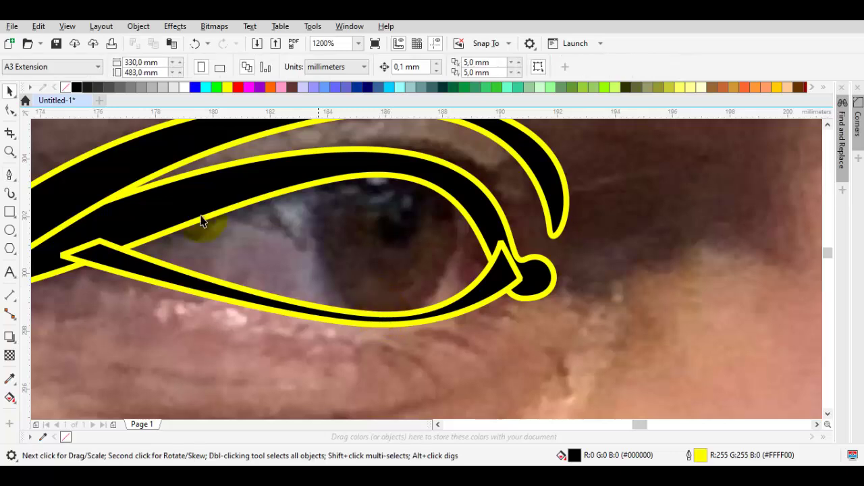
Step: Draw an unfilled ellipse about 5.2 by 5.8 mm over the iris and fit its width and position to the photo
click(11, 230)
drag(423, 289, 393, 317)
click(65, 87)
key(space)
drag(484, 230, 462, 230)
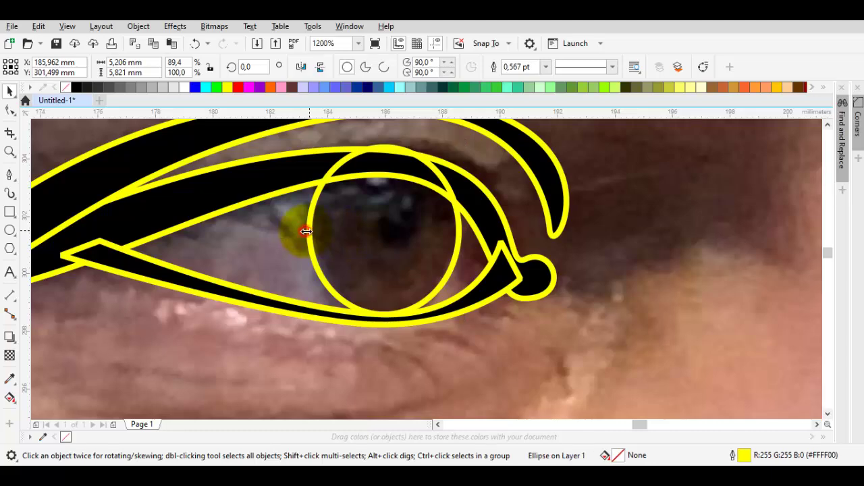
drag(305, 231, 309, 231)
scroll(369, 302, up, 1)
drag(404, 281, 407, 292)
Step: Draw a closed cutting shape about 7 mm wide over the iris ellipse's top, its lower edge following the upper lash shape
scroll(410, 215, down, 2)
key(F7)
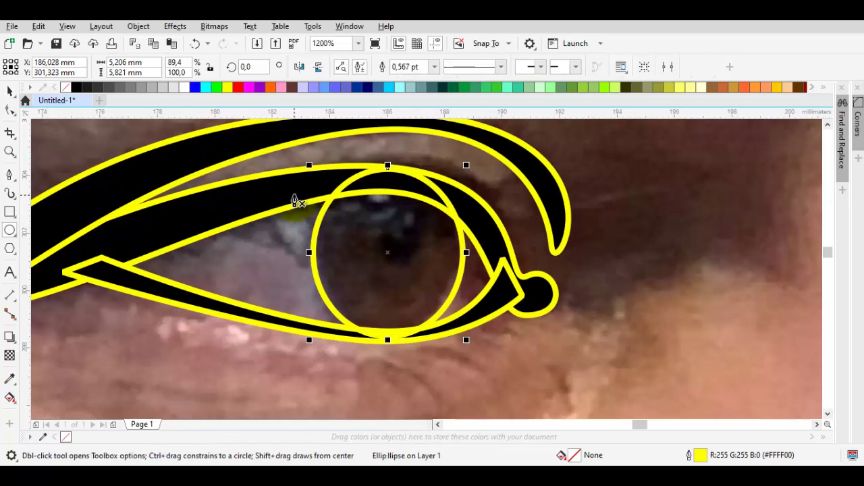
drag(294, 194, 419, 140)
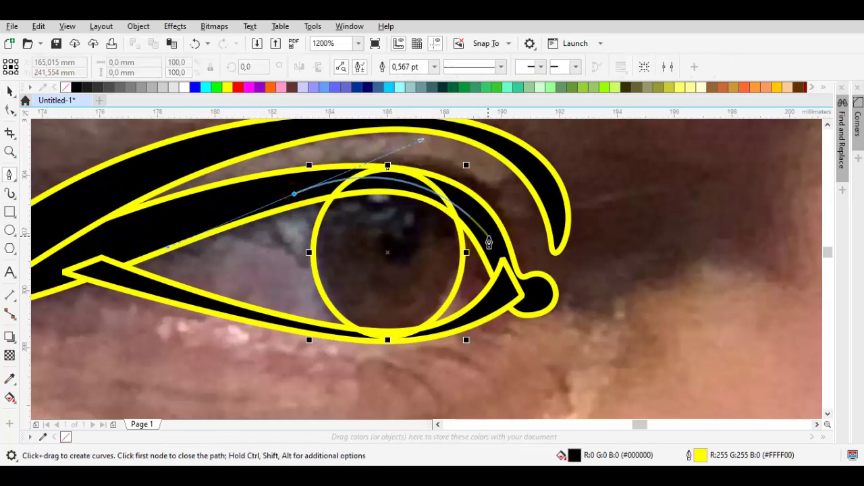
drag(490, 242, 496, 177)
drag(411, 146, 317, 139)
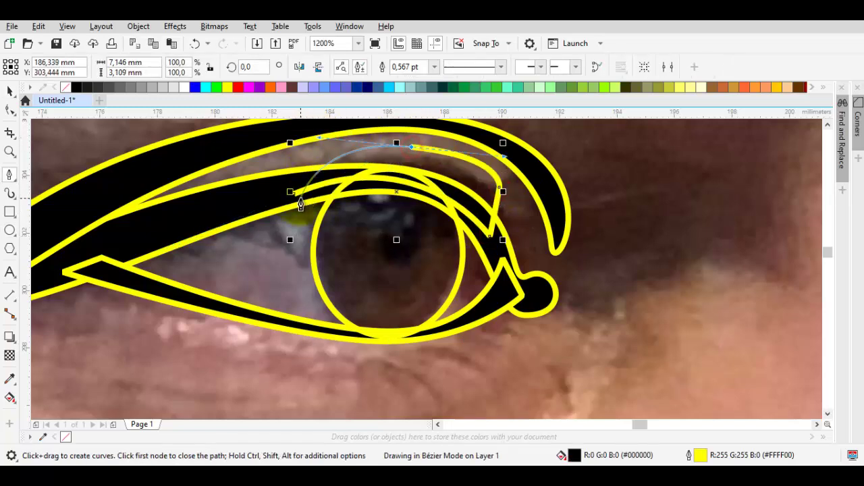
click(295, 195)
Step: Trim the top of the iris ellipse with the cutting shape, keeping only the iris
key(space)
shift+click(382, 234)
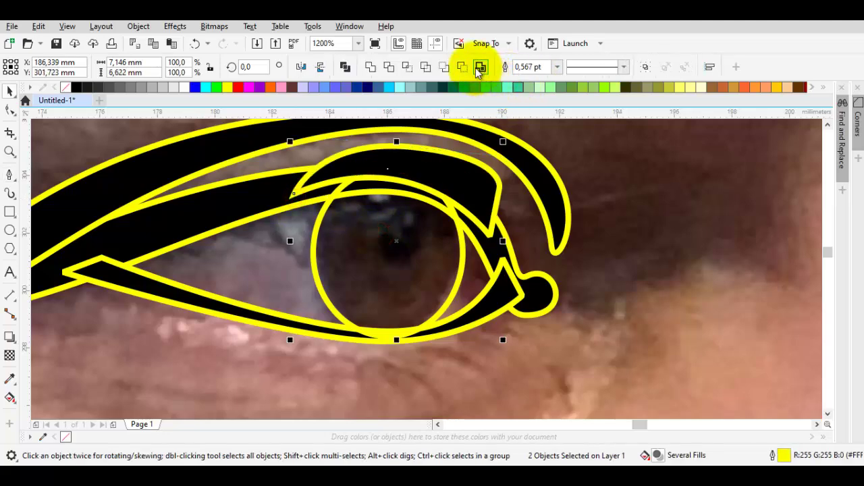
click(461, 66)
key(Escape)
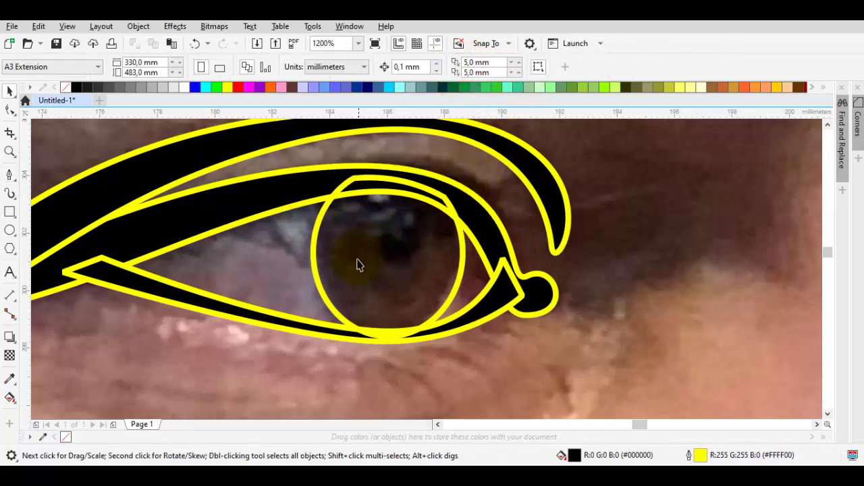
Step: Draw a circular highlight about 1.26 mm across in the upper part of the iris and fill it with white
scroll(358, 264, up, 2)
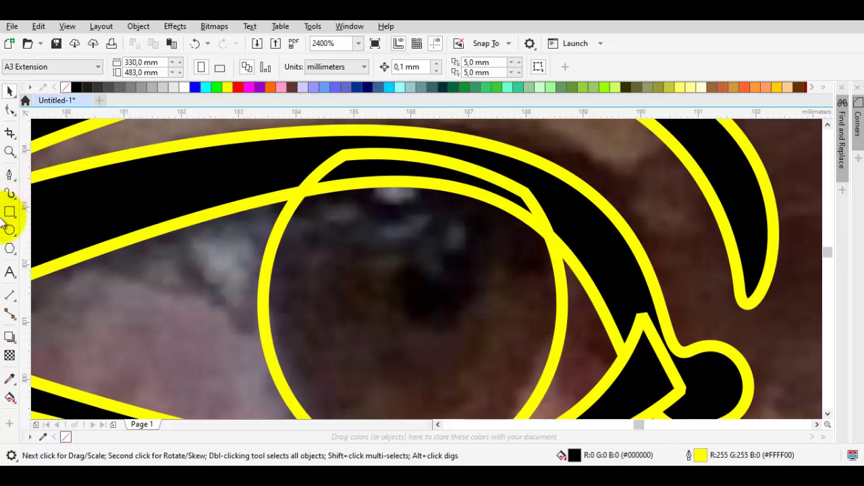
click(8, 230)
drag(379, 275, 398, 294)
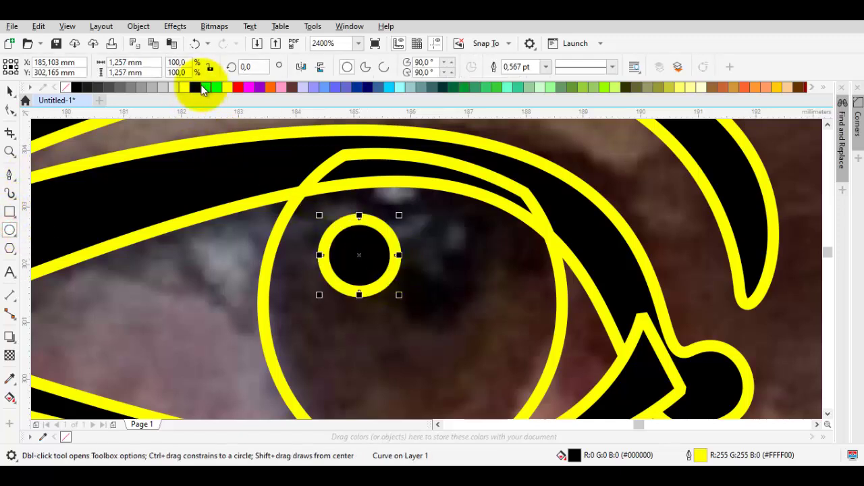
click(181, 85)
Step: Fill the trimmed iris with black sampled from the upper-lash shape
key(F5)
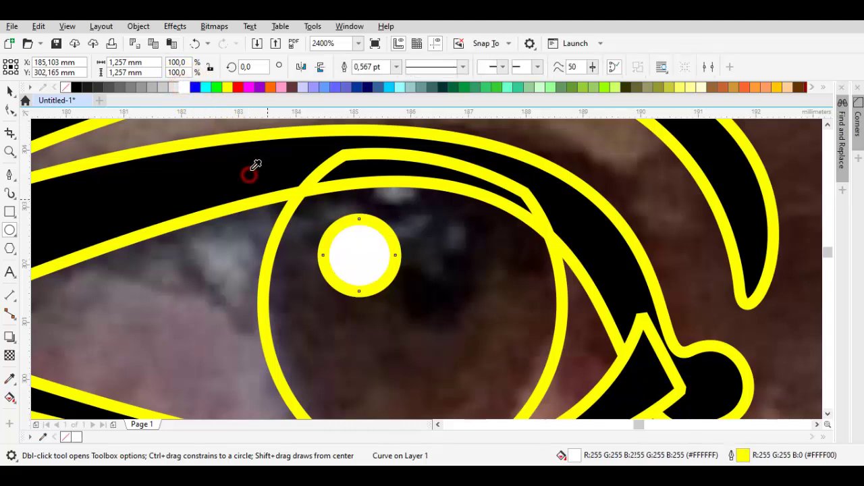
click(484, 283)
key(space)
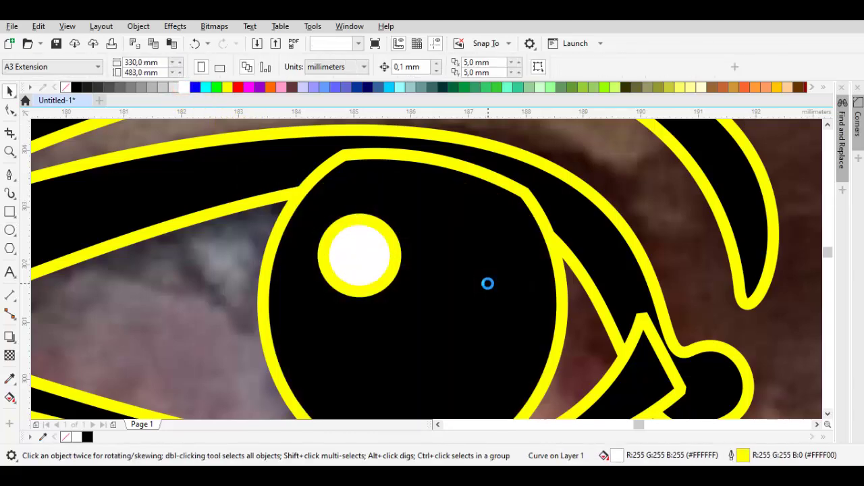
Step: Remove the yellow outlines from all objects
scroll(488, 284, down, 3)
key(ctrl+a)
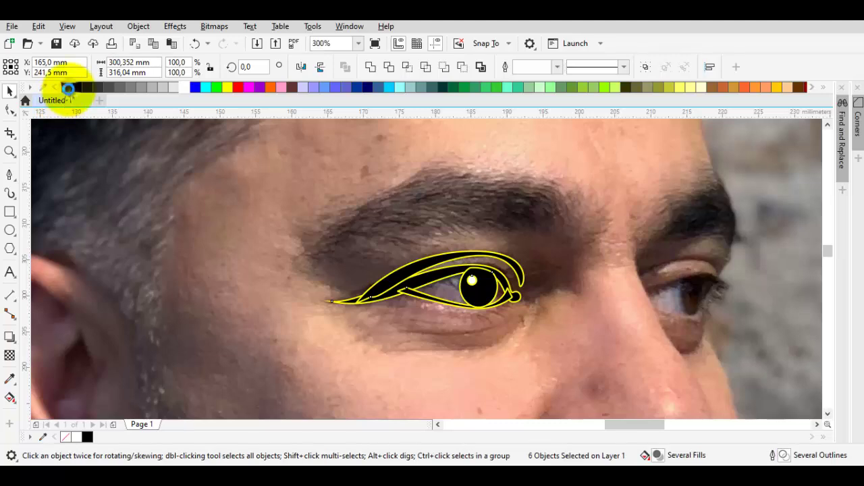
right_click(66, 87)
key(Escape)
Step: Draw a closed triangular shape about 1.4 by 3.2 mm over the eye's inner corner beside the iris
scroll(463, 302, up, 3)
key(F5)
drag(721, 280, 279, 297)
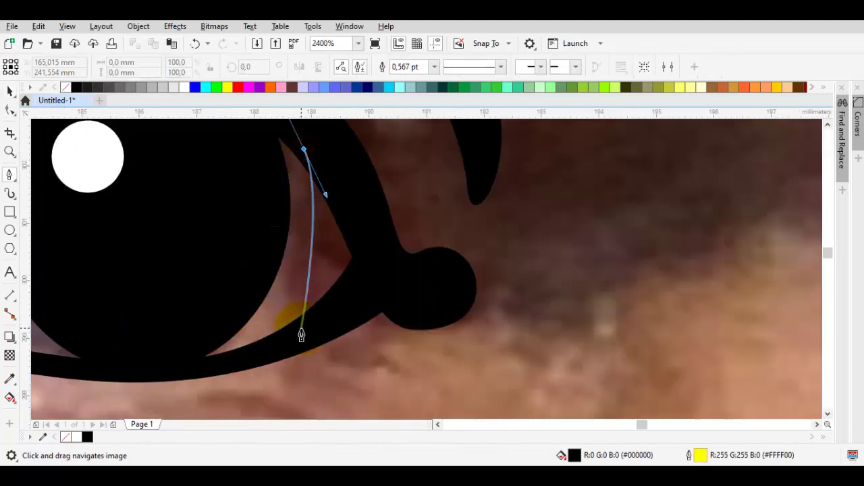
click(378, 266)
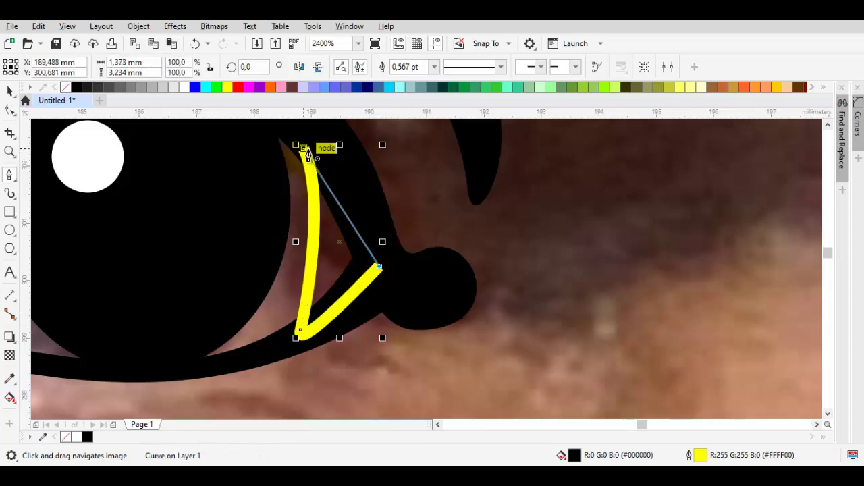
click(307, 146)
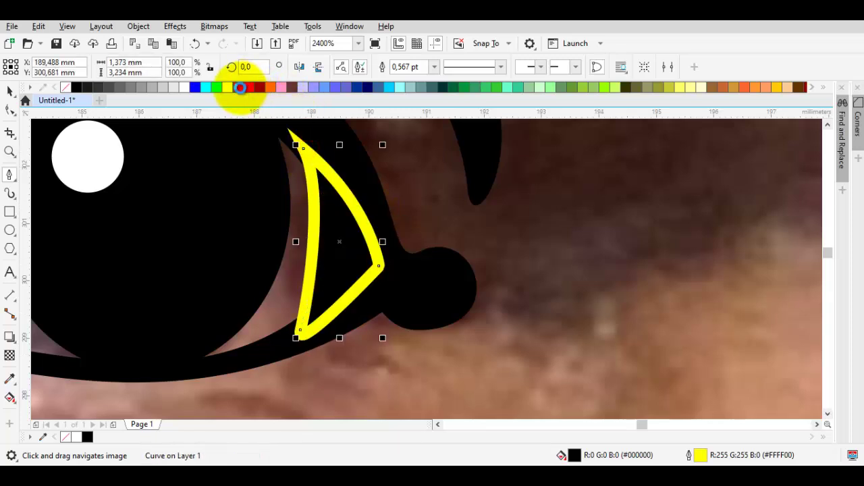
Step: Fill the inner-corner shape with red and order it directly in front of the photo, beneath the black eye shapes
click(239, 87)
right_click(331, 203)
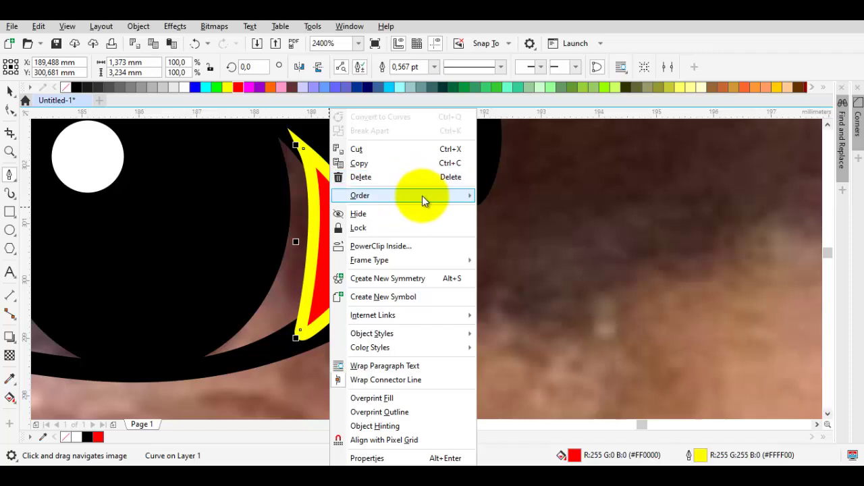
mouse_move(422, 195)
click(550, 291)
click(546, 286)
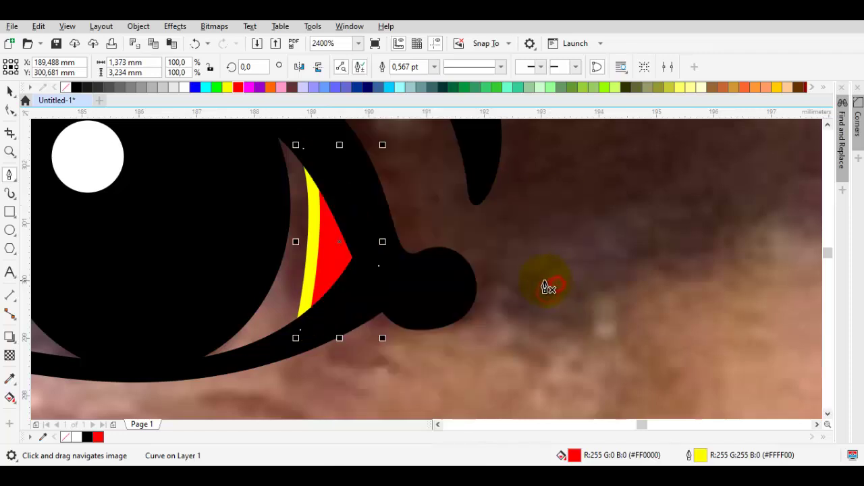
Step: Draw a closed wavy shape about 10 by 3.2 mm across the eye white, passing over the lower iris
scroll(544, 284, down, 1)
scroll(331, 252, down, 1)
scroll(253, 244, up, 1)
mouse_move(230, 282)
mouse_down()
mouse_move(206, 246)
mouse_move(204, 218)
mouse_up()
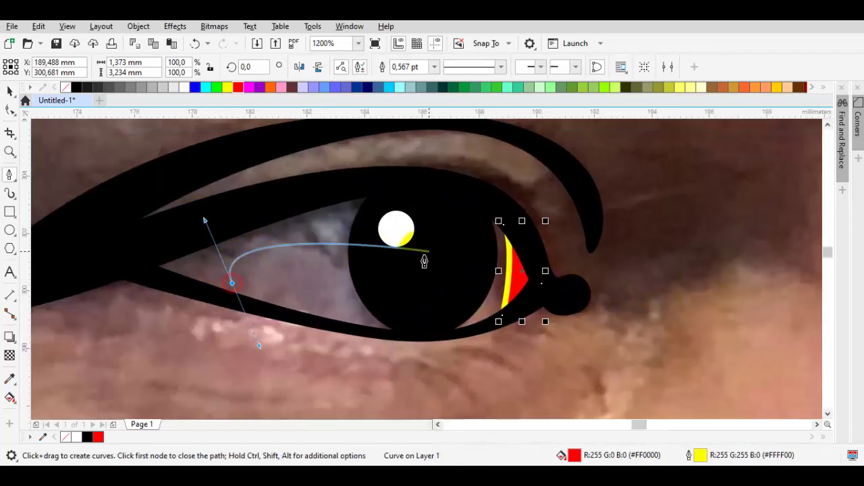
drag(400, 259, 416, 322)
drag(491, 255, 515, 252)
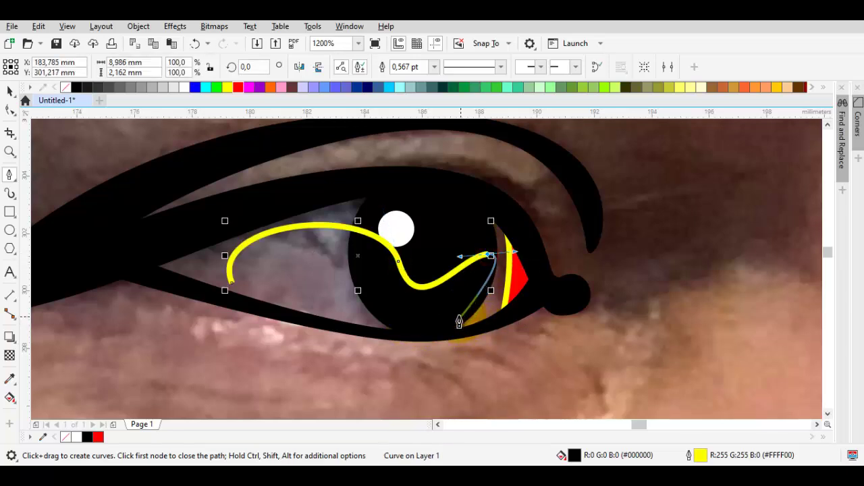
drag(364, 297, 366, 294)
drag(233, 283, 344, 325)
Step: Fill the wavy shape with white sampled from the iris highlight and order it directly in front of the photo
key(i)
click(400, 217)
click(335, 267)
key(space)
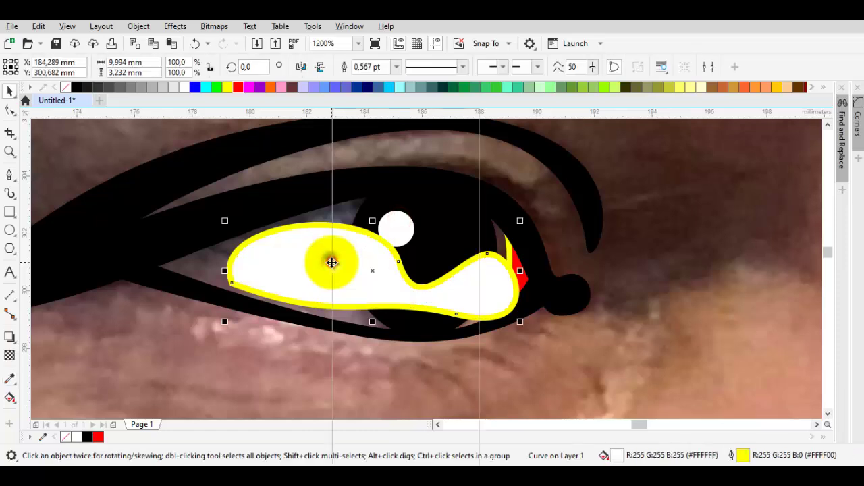
right_click(333, 259)
mouse_move(419, 199)
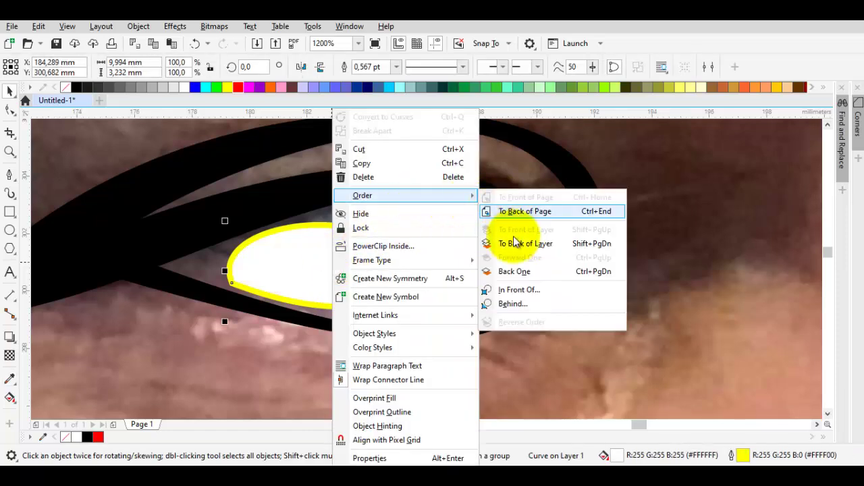
click(522, 292)
click(716, 274)
Step: Start an outline at the eye's inner corner and trace it over the iris along the upper lid, about 6.6 by 4.1 mm
scroll(502, 289, up, 1)
key(space)
key(p)
drag(551, 321, 596, 300)
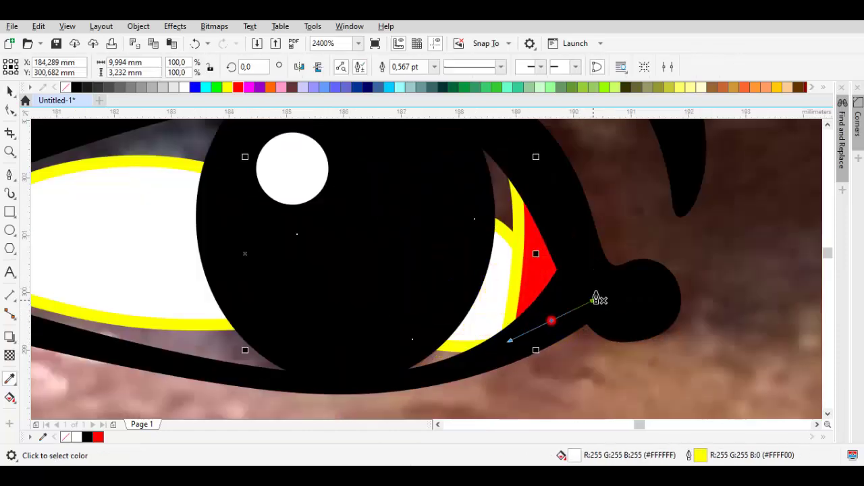
drag(547, 180, 549, 255)
click(548, 253)
drag(403, 183, 349, 221)
drag(196, 168, 213, 191)
Step: Continue the outline to the outer corner and back along the lower lid, closing an eye-opening shape about 14.1 by 5.2 mm
scroll(184, 202, down, 1)
drag(192, 228, 315, 197)
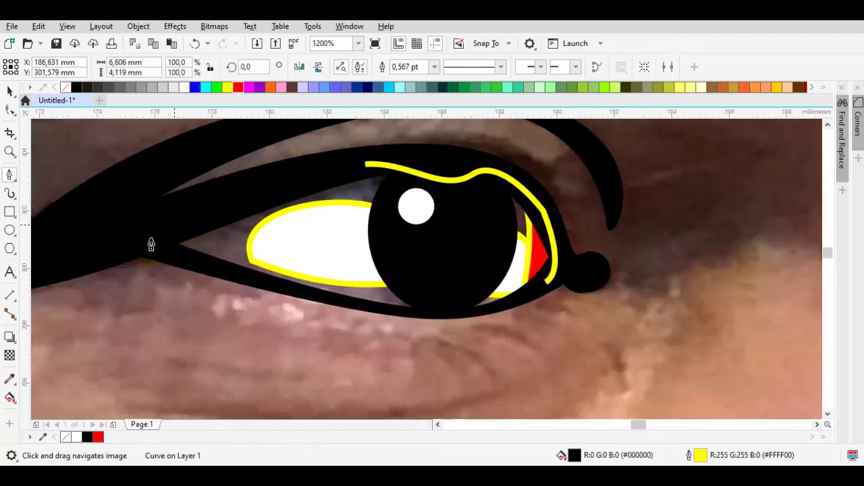
click(149, 247)
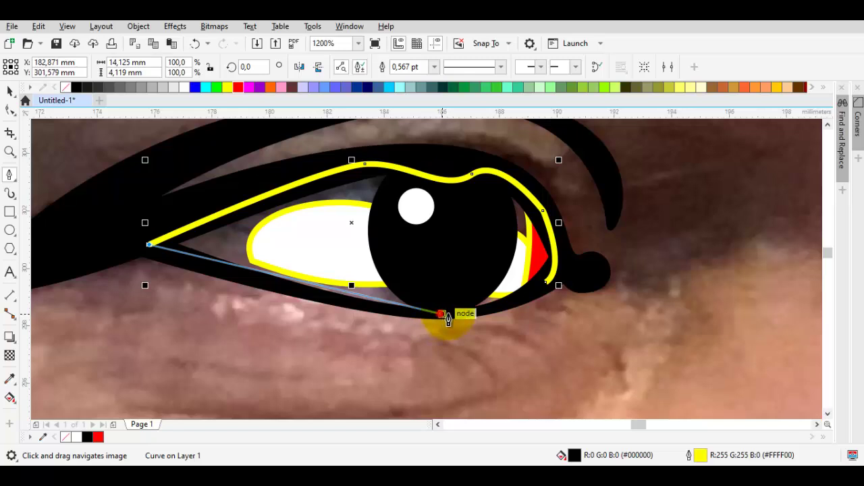
drag(443, 315, 524, 319)
click(538, 276)
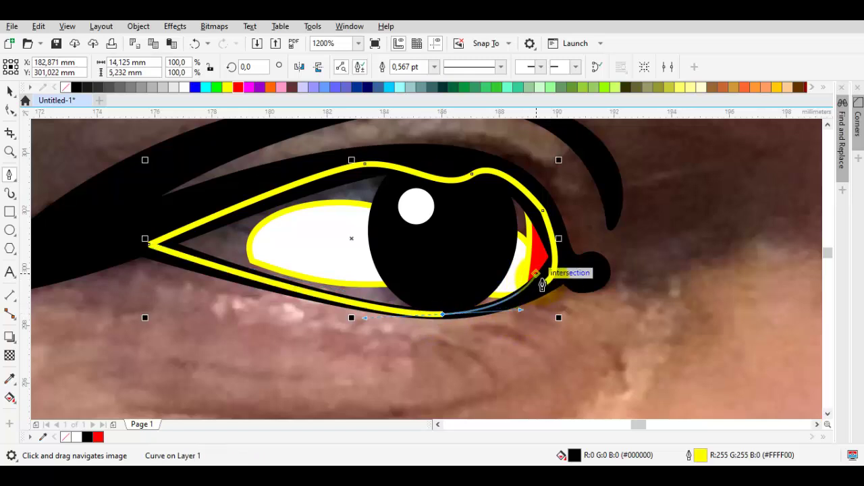
click(547, 285)
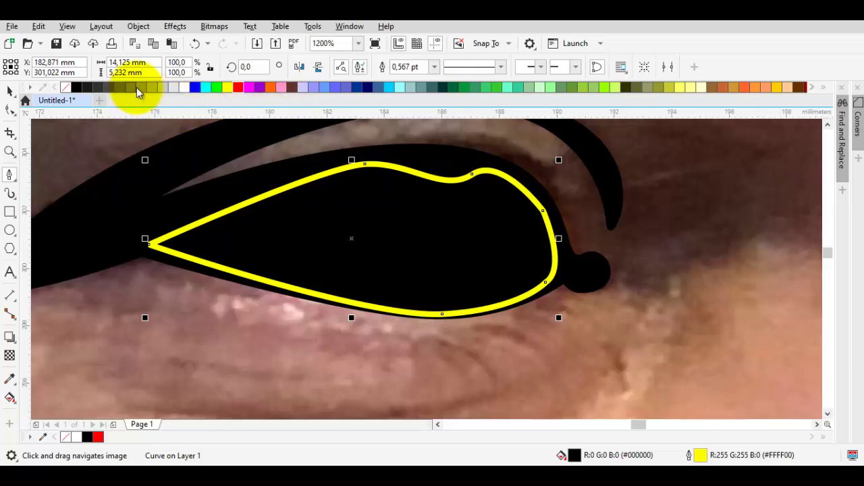
Step: Fill the eye-opening shape with grey (RGB 179, 179, 179) and order it directly in front of the photo
click(163, 88)
right_click(366, 217)
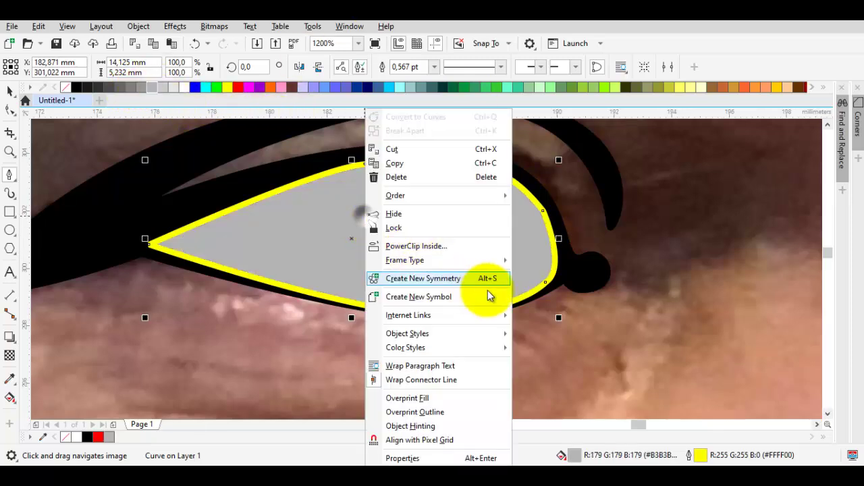
mouse_move(482, 196)
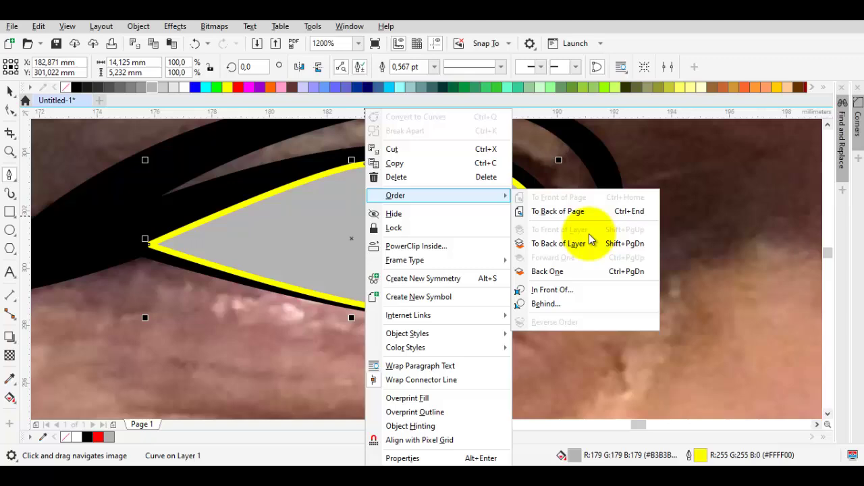
click(576, 288)
click(734, 271)
scroll(643, 258, down, 2)
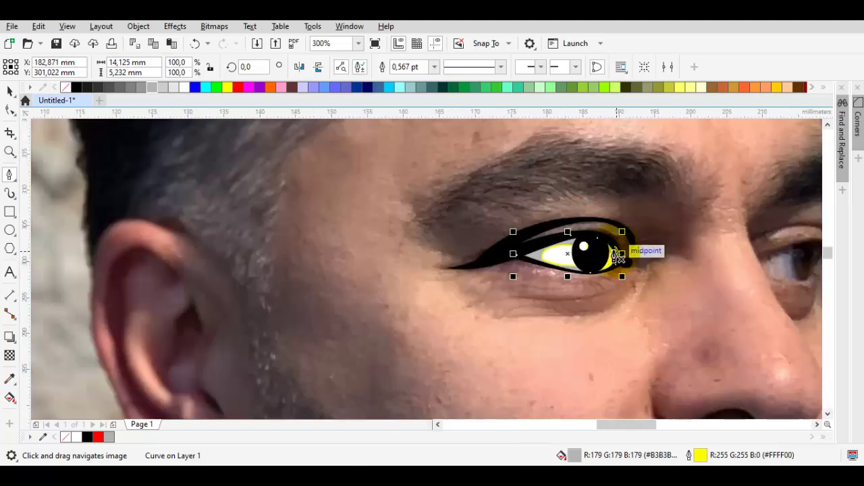
Step: Remove the outlines from all the traced eye shapes
key(space)
key(Escape)
drag(514, 249, 440, 282)
key(ctrl+a)
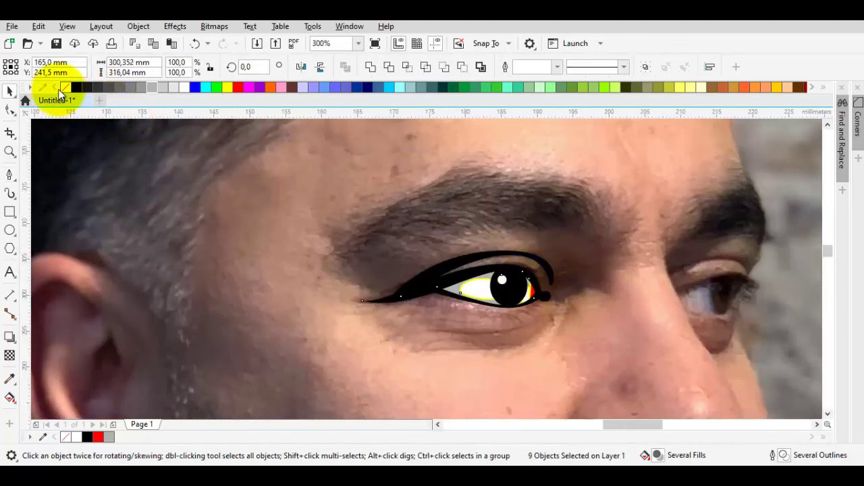
right_click(64, 88)
key(Escape)
Step: Start the eyebrow outline with a curved, pointed hair strand at its inner end, about 2.2 by 6.4 mm
key(p)
scroll(621, 236, up, 1)
drag(615, 247, 558, 322)
click(519, 313)
drag(551, 276, 501, 204)
click(551, 235)
Step: Continue the eyebrow outline along its upper edge to the outer tail, extending it to about 38.9 by 12.7 mm
drag(294, 170, 394, 182)
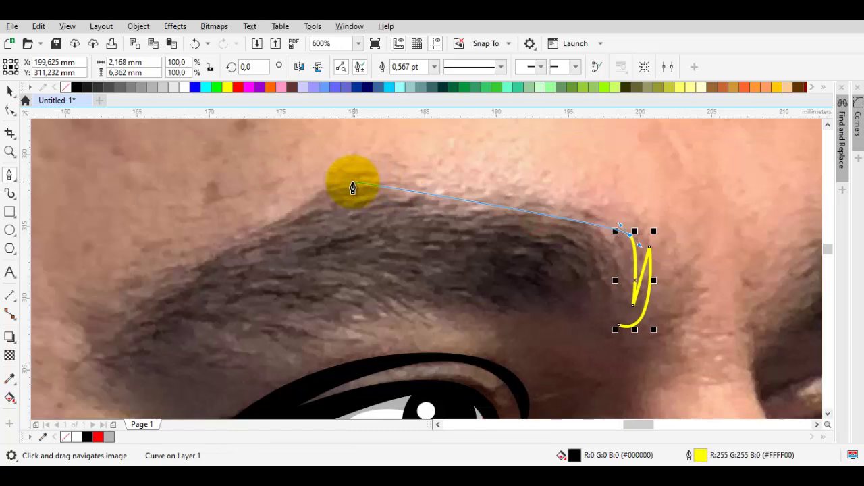
drag(340, 183, 268, 188)
drag(106, 343, 158, 258)
click(145, 277)
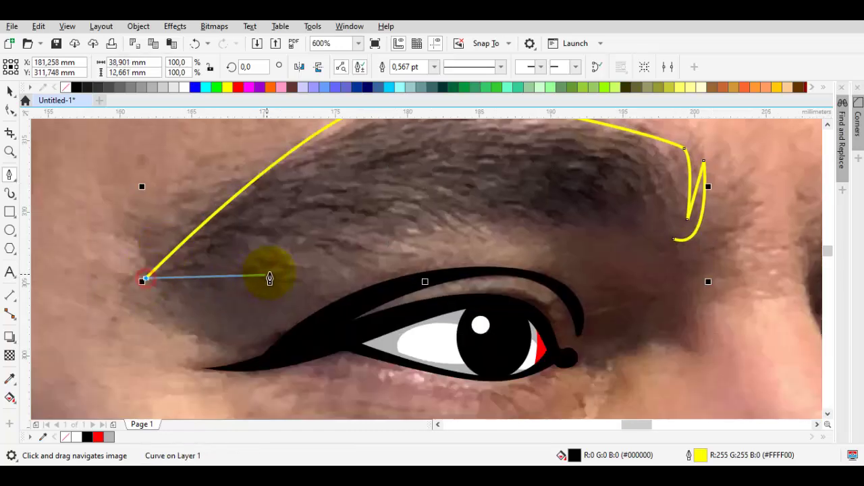
Step: Trace back from the tail along the eyebrow's lower edge, shaping two long pointed hair strands
drag(277, 267, 388, 245)
click(395, 244)
click(243, 256)
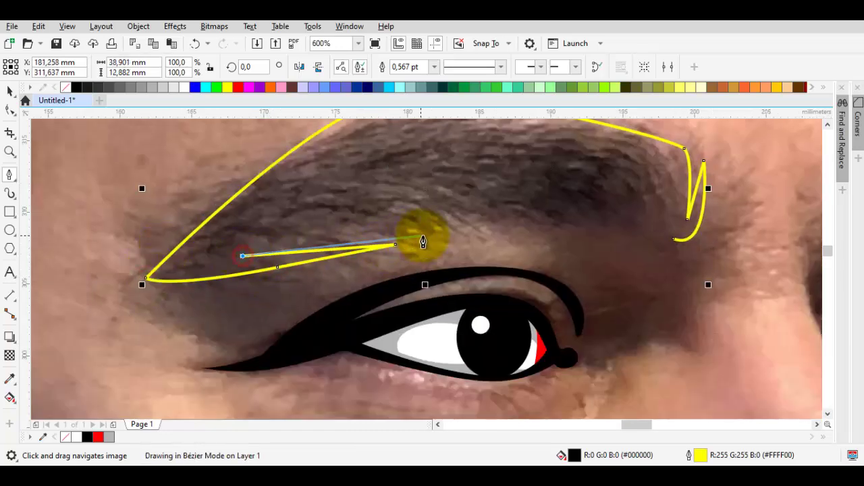
click(423, 235)
click(285, 235)
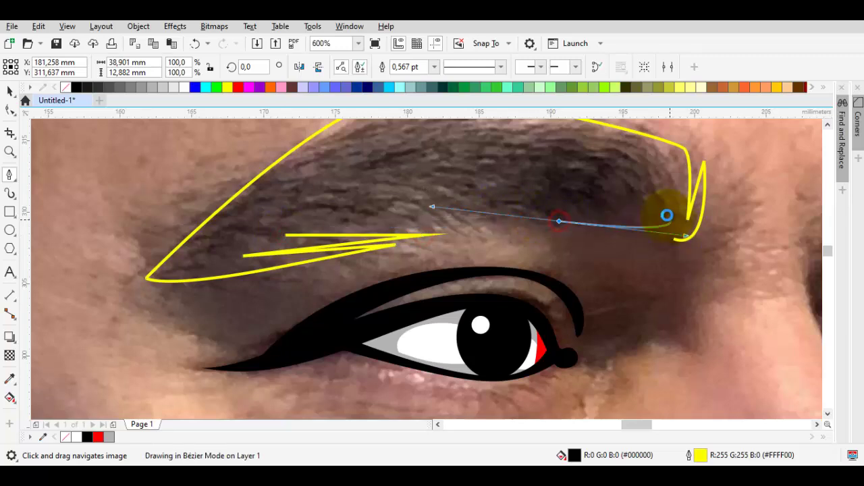
Step: Trace the rest of the lower edge, add an upward hair strand at the inner end and close the eyebrow shape
scroll(656, 214, up, 2)
drag(611, 219, 680, 230)
drag(684, 136, 647, 209)
click(652, 206)
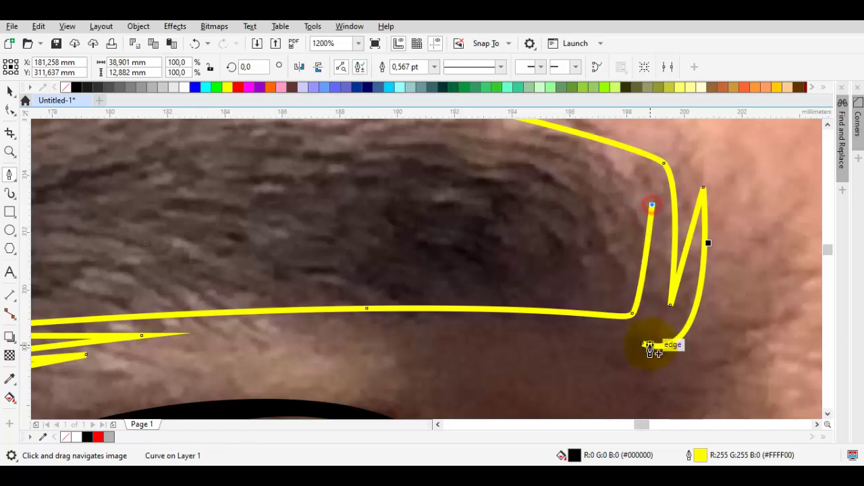
drag(669, 320, 669, 323)
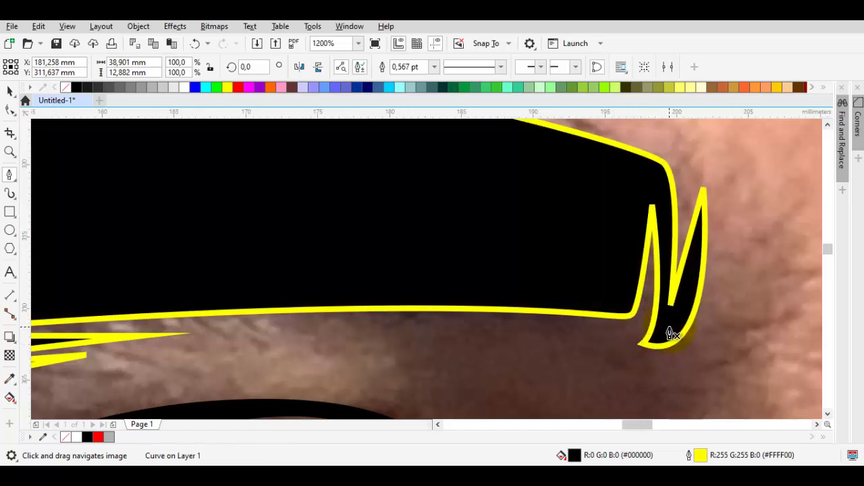
Step: Select all objects, including the new eyebrow, and remove their outlines
scroll(671, 326, down, 1)
double_click(10, 91)
right_click(63, 84)
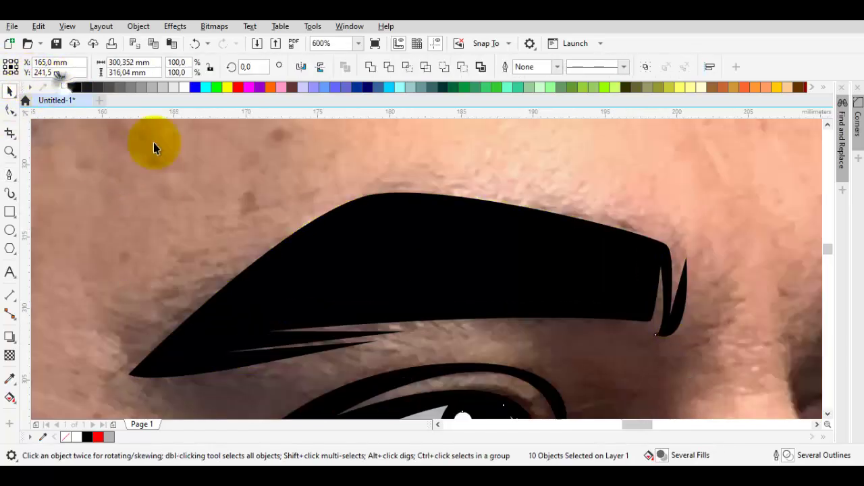
key(Escape)
Step: Edit the nodes and curve of the eyebrow's upper arch to make it slightly lower and smoother
double_click(370, 239)
drag(375, 205, 475, 199)
click(404, 224)
click(365, 213)
drag(364, 213, 372, 204)
key(space)
click(369, 187)
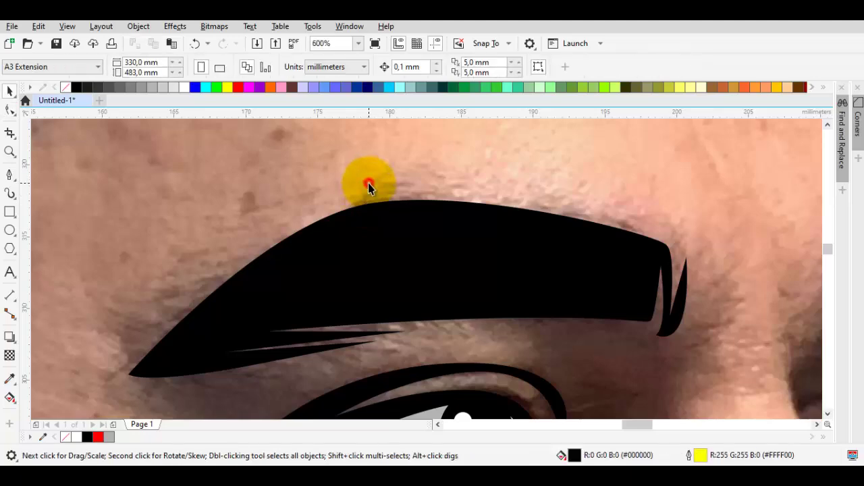
Step: Draw a closed, thin crescent crease about 1.7 by 4.7 mm beside the eye's inner corner
scroll(369, 187, down, 2)
drag(420, 238, 388, 228)
scroll(387, 229, up, 2)
key(space)
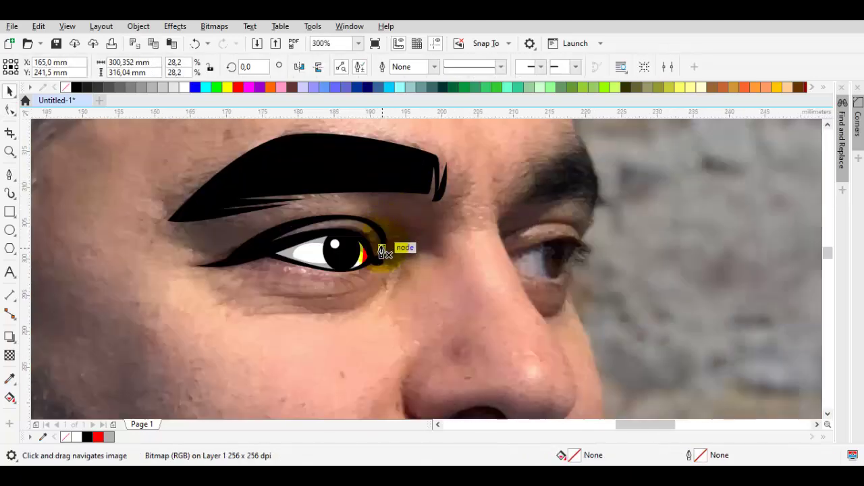
scroll(386, 247, up, 2)
drag(452, 258, 463, 262)
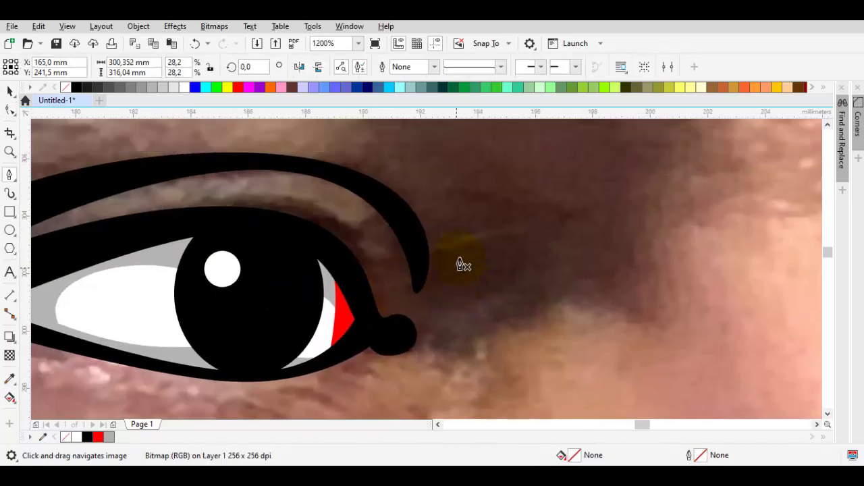
drag(454, 214, 488, 270)
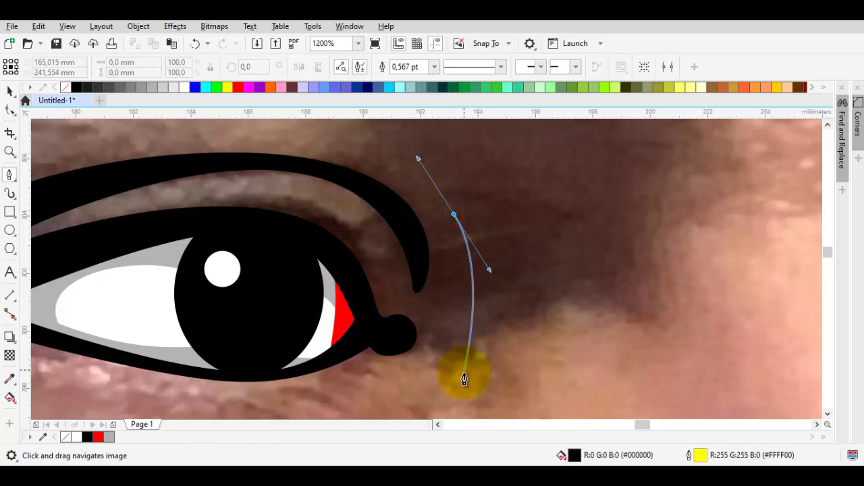
click(441, 349)
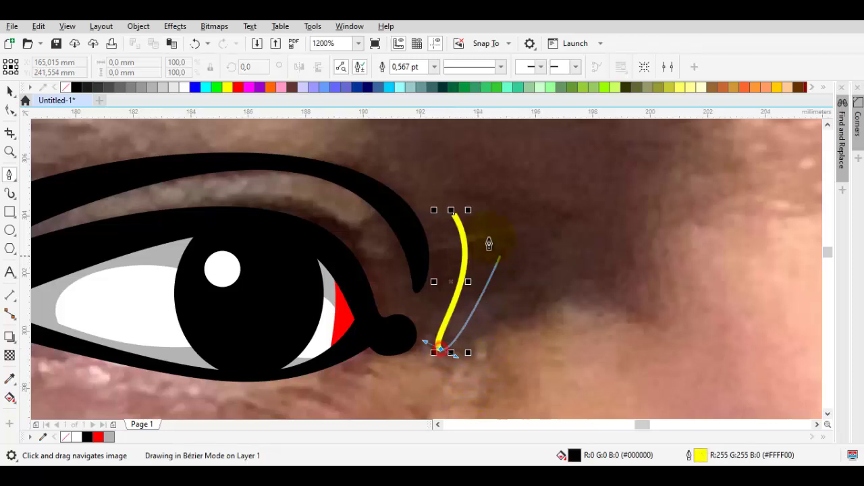
drag(454, 214, 523, 223)
scroll(524, 327, down, 4)
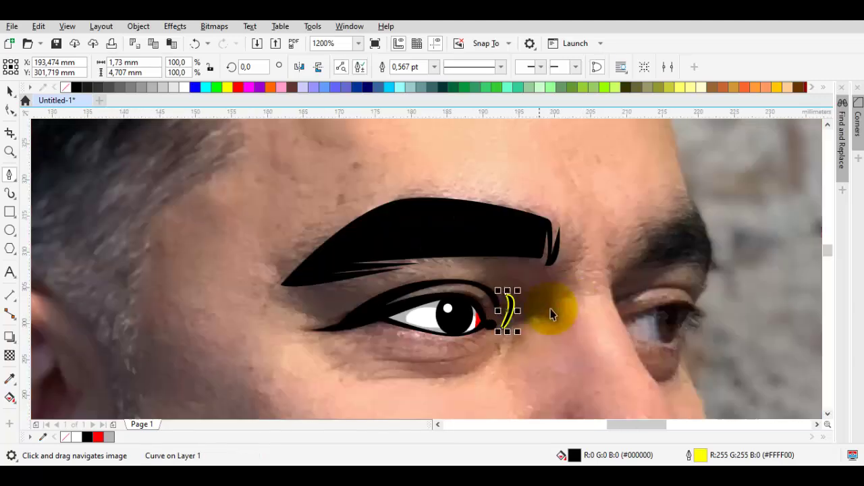
Step: Trace the nose contour from between the brows down the bridge, around the tip and over the nostril, about 13.5 by 32.6 mm
scroll(511, 286, up, 3)
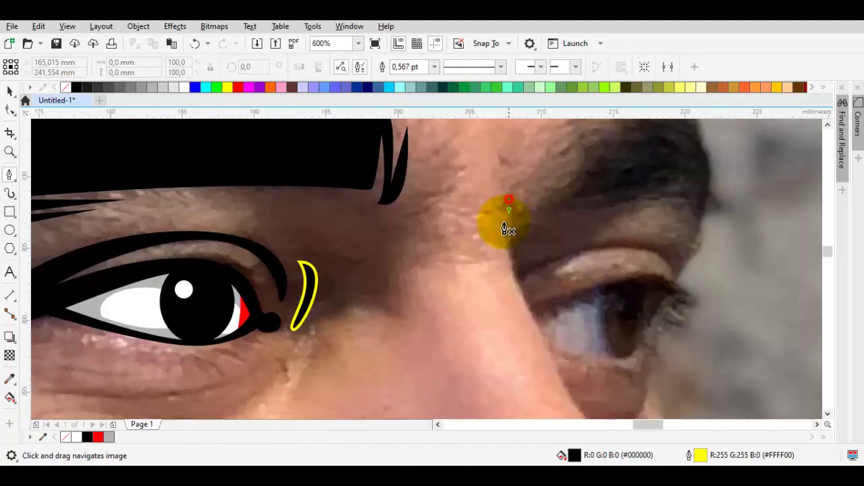
drag(521, 198, 500, 233)
scroll(552, 319, down, 2)
drag(560, 368, 587, 351)
scroll(517, 365, up, 2)
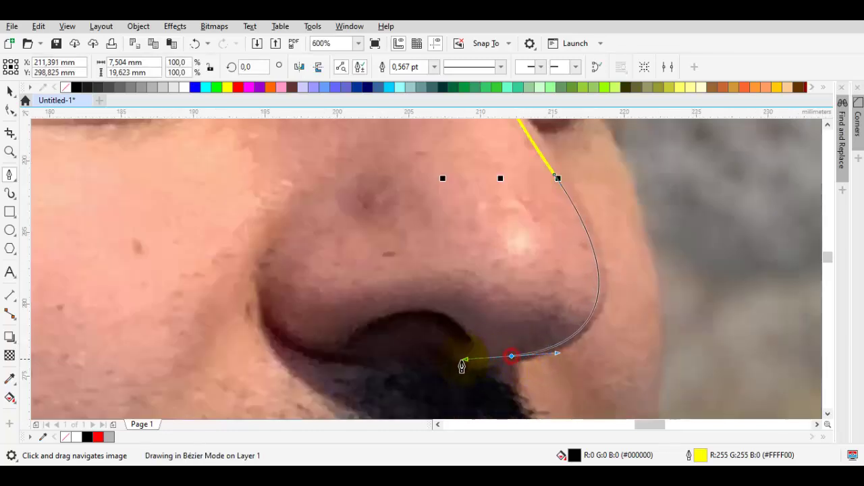
drag(462, 367, 426, 364)
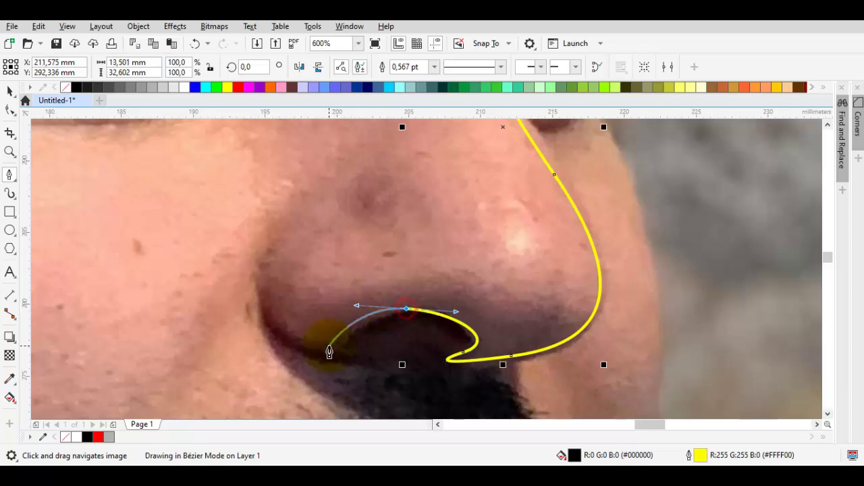
Step: Continue the contour around the nose wing, trace back along the underside and bridge, and close the shape at its starting node
drag(363, 368, 363, 364)
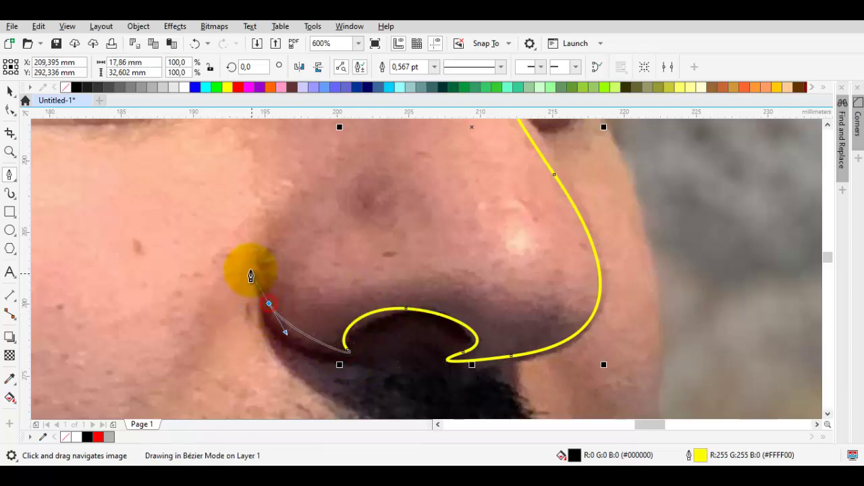
drag(250, 276, 251, 276)
drag(324, 197, 329, 408)
drag(394, 343, 619, 379)
drag(604, 234, 575, 306)
drag(555, 266, 497, 397)
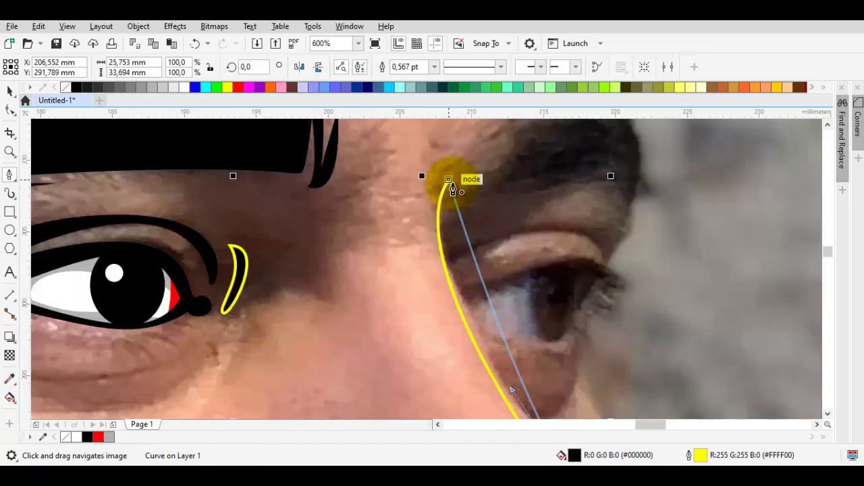
click(451, 186)
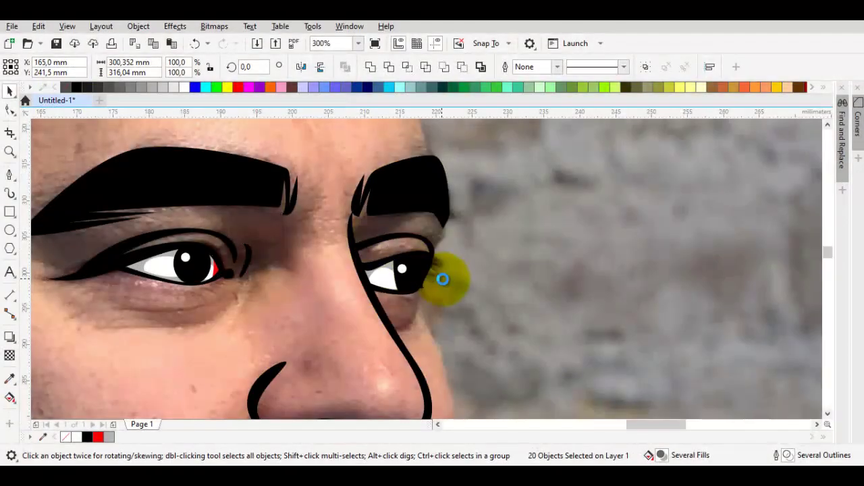
scroll(492, 291, down, 3)
click(492, 291)
scroll(493, 293, down, 1)
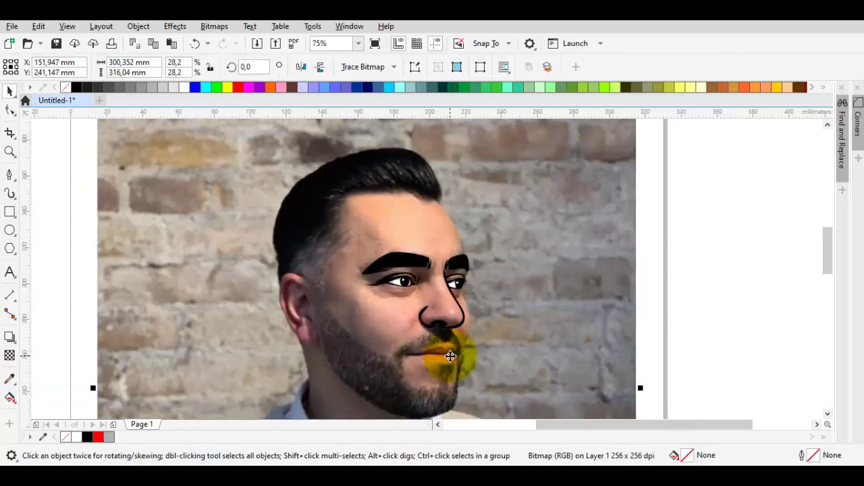
click(450, 349)
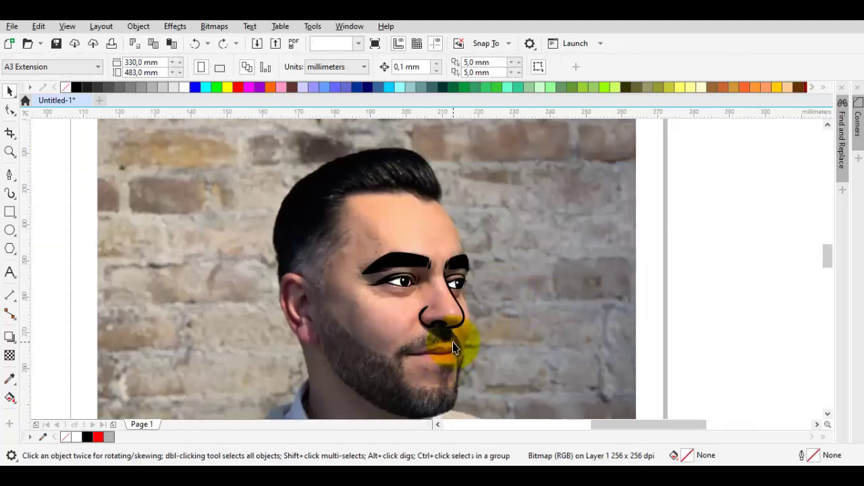
Step: Start an outline at the front of the hairline above the forehead, about 16.3 by 5.3 mm
scroll(453, 343, up, 1)
drag(453, 343, 558, 395)
scroll(526, 360, down, 1)
scroll(532, 231, up, 2)
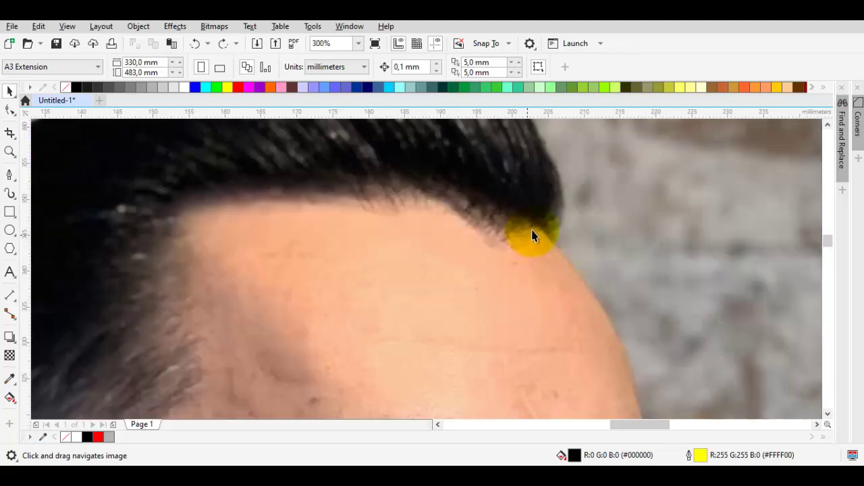
mouse_move(545, 235)
mouse_down()
mouse_move(551, 270)
mouse_move(534, 283)
mouse_up()
scroll(551, 271, up, 1)
key(space)
click(439, 292)
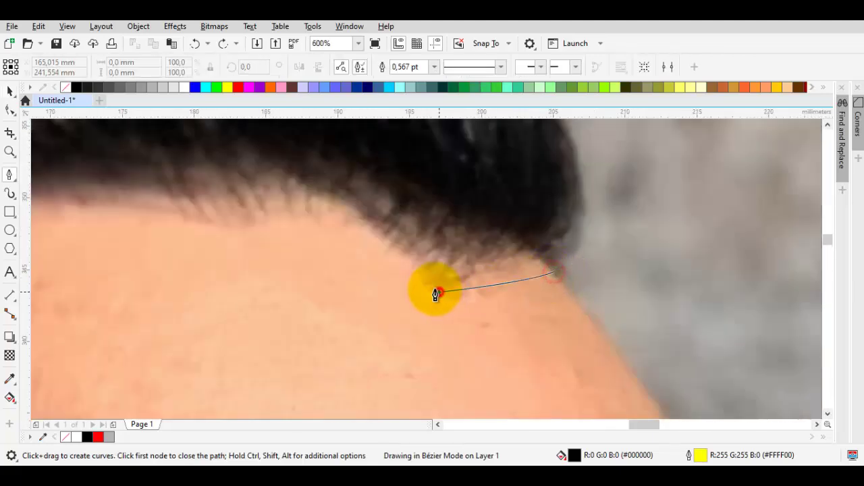
click(437, 293)
click(318, 216)
Step: Continue the outline along the forehead hairline, down the temple and across the cheek to the beard's inner edge, about 64.1 by 91.5 mm
scroll(150, 236, down, 1)
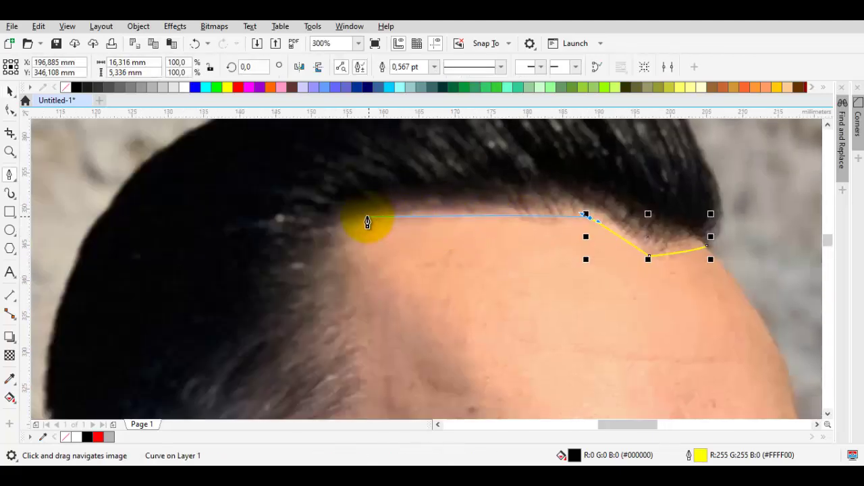
scroll(323, 233, down, 1)
click(367, 235)
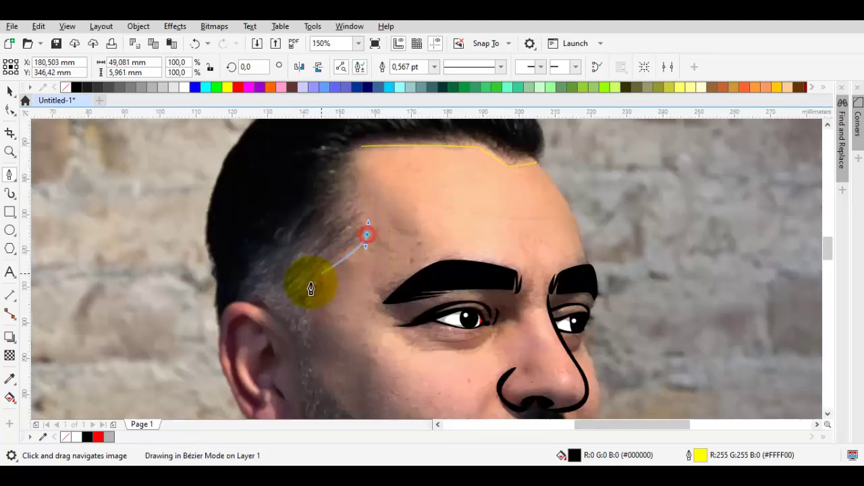
click(307, 286)
scroll(317, 263, down, 3)
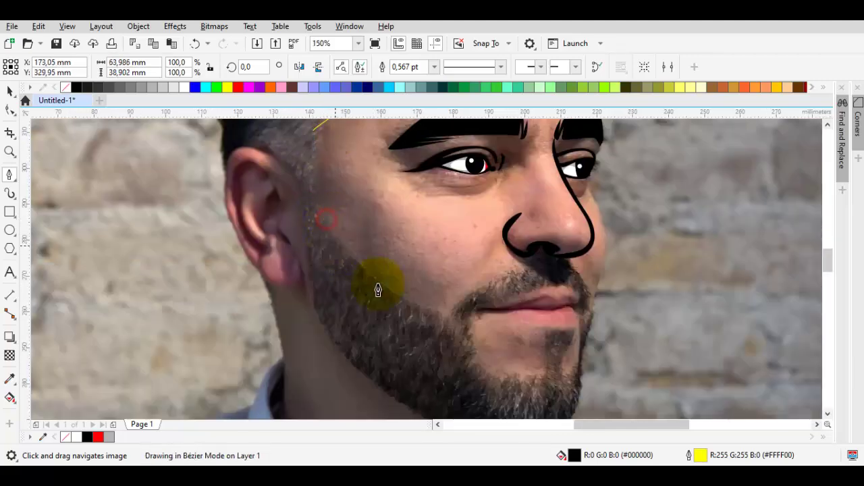
click(443, 320)
scroll(511, 247, up, 1)
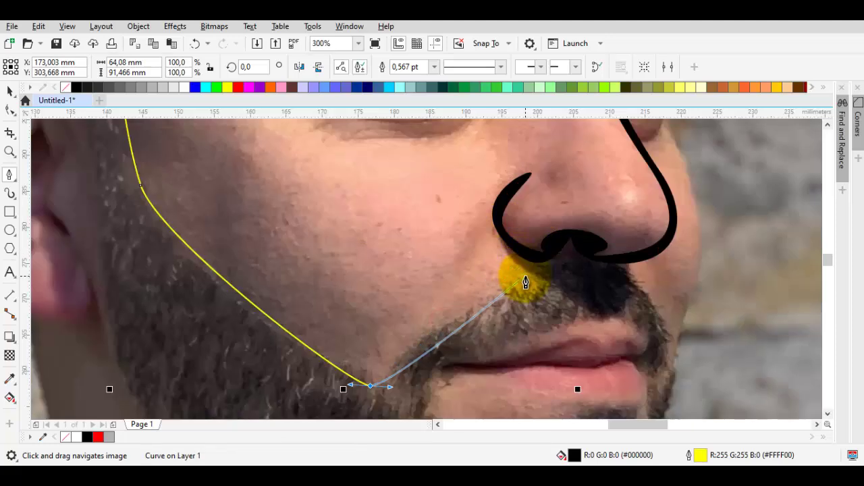
Step: Continue the outline over the moustache beneath the nose and down in front of the lips, about 77.7 by 92.3 mm
drag(438, 318, 488, 283)
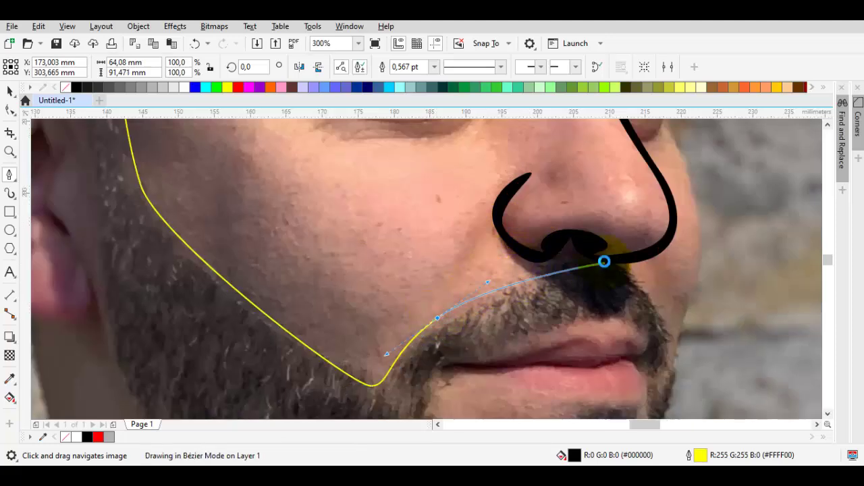
scroll(603, 258, up, 1)
drag(582, 249, 603, 249)
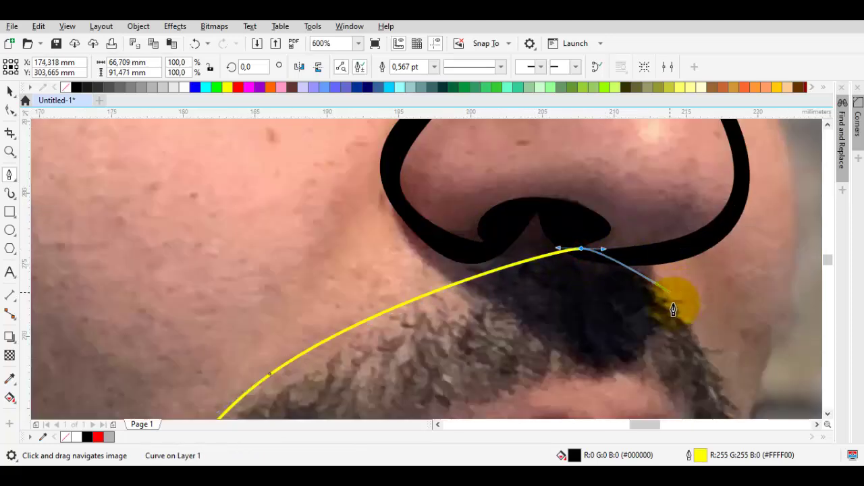
drag(688, 320, 564, 166)
drag(582, 195, 622, 247)
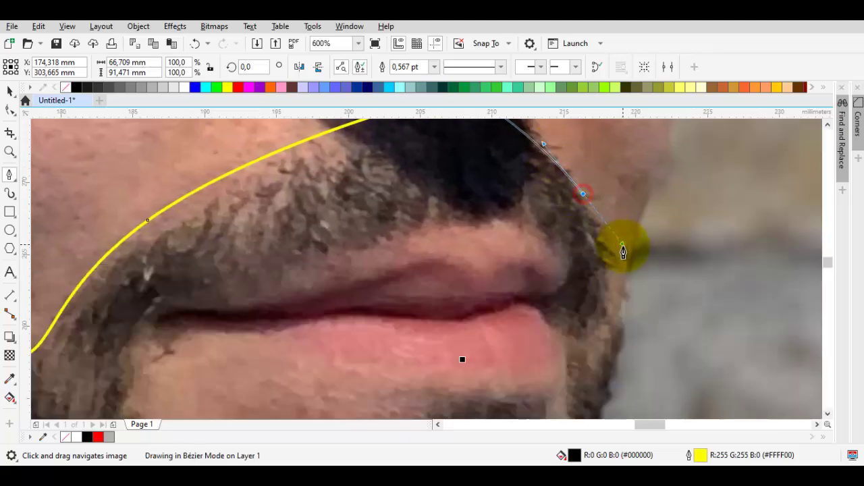
drag(613, 334, 603, 192)
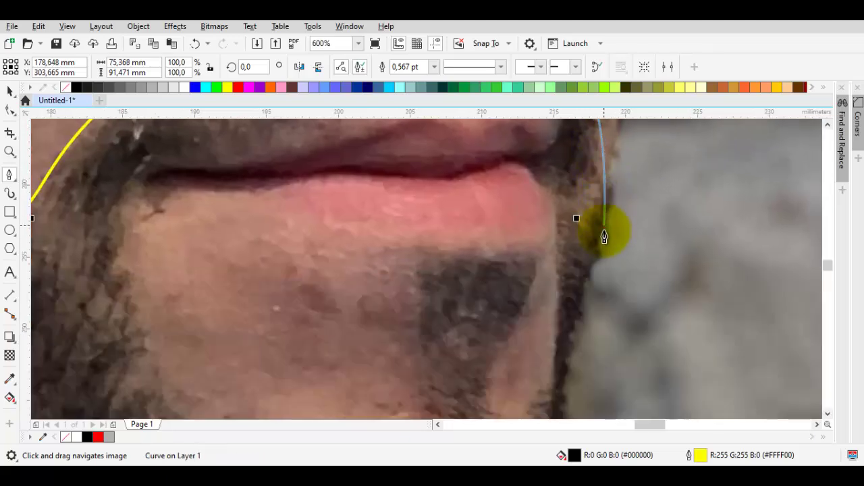
Step: Trace the outline around the chin and back along the beard's lower jaw edge to below the ear, about 77.7 by 124.7 mm
scroll(581, 276, down, 2)
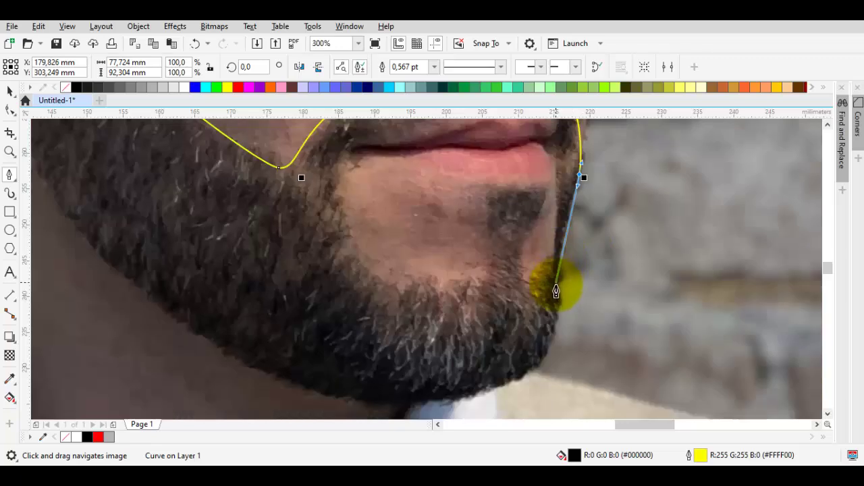
drag(560, 297, 554, 364)
drag(502, 355, 586, 225)
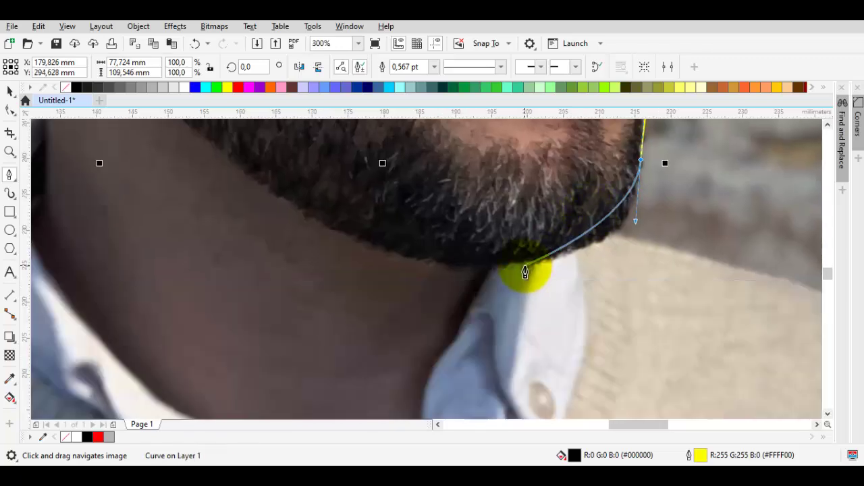
drag(525, 267, 441, 278)
drag(322, 226, 542, 343)
drag(415, 255, 386, 241)
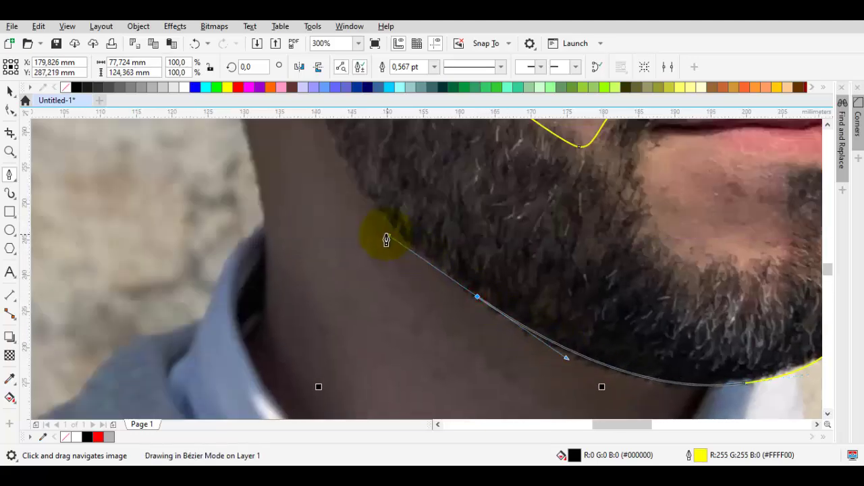
drag(371, 185, 442, 328)
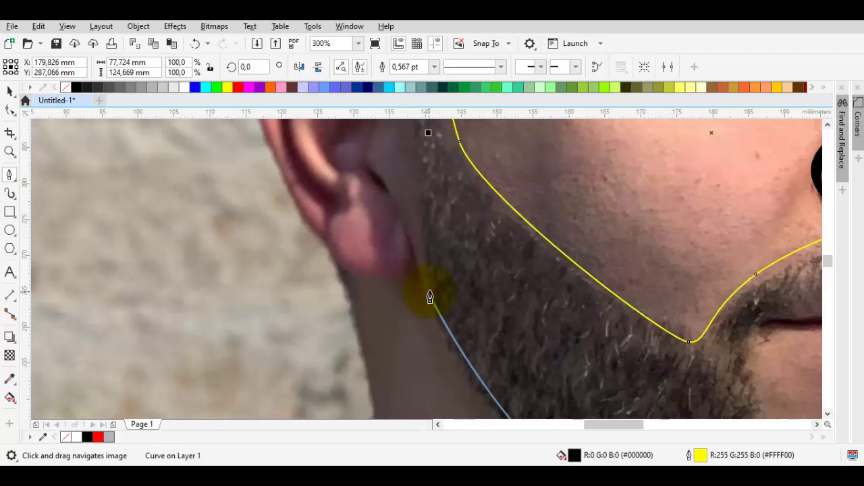
Step: Continue the outline up the sideburn, over the top of the ear and onto the back of the head, about 103.5 mm wide
scroll(419, 208, up, 5)
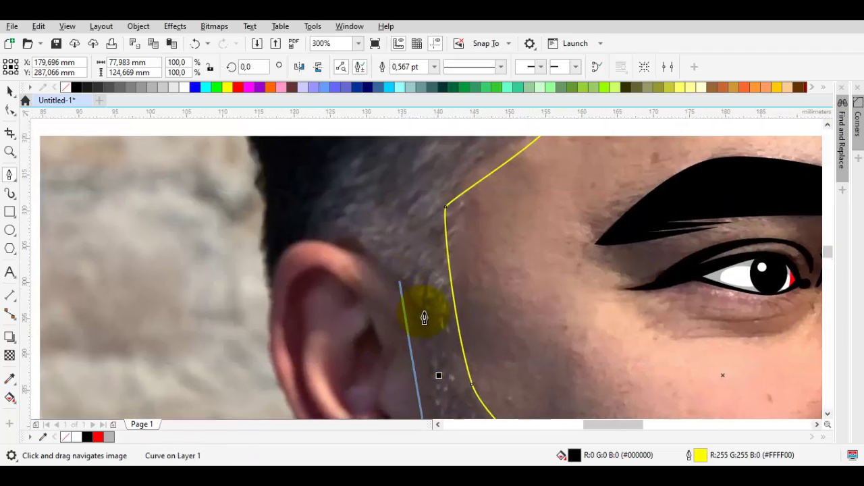
drag(424, 312, 406, 277)
click(329, 238)
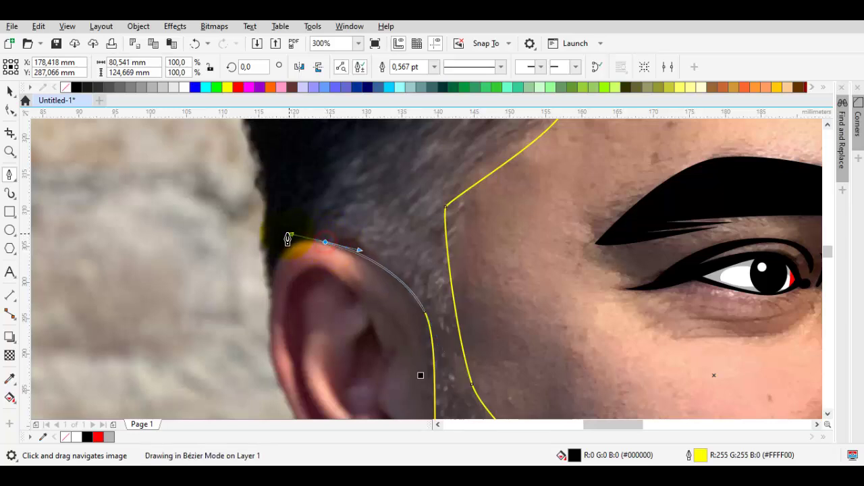
drag(289, 235, 288, 233)
click(267, 295)
drag(252, 169, 268, 202)
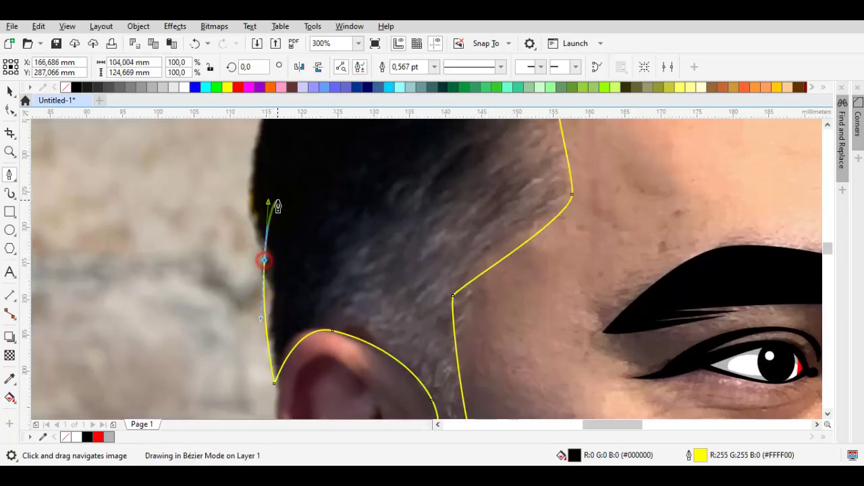
scroll(277, 201, down, 1)
key(ctrl+z)
scroll(272, 245, up, 1)
drag(273, 247, 272, 219)
Step: Trace the back and crown of the hair to the front quiff and close the shape at its starting node, about 105.6 by 151.7 mm
scroll(240, 148, down, 1)
drag(240, 148, 218, 322)
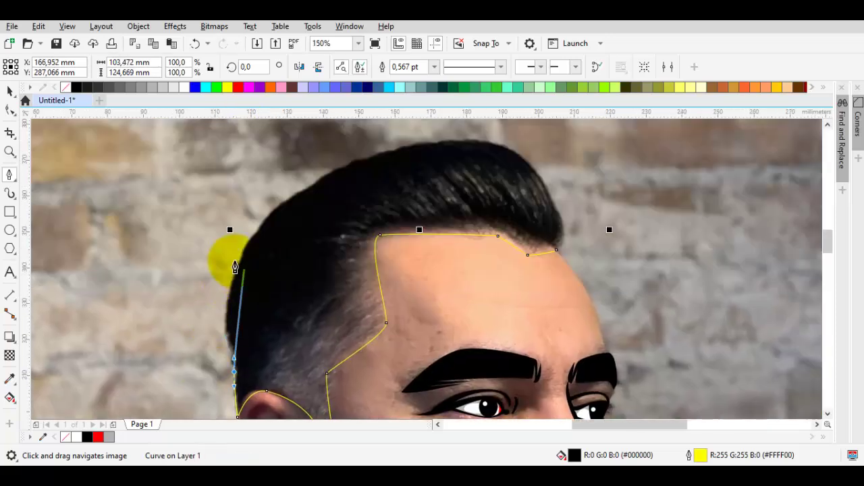
drag(239, 264, 264, 209)
drag(451, 162, 360, 210)
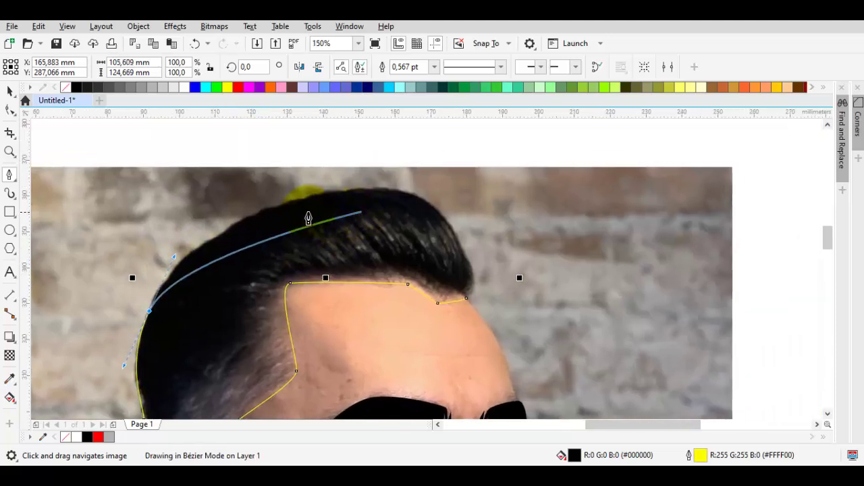
drag(310, 199, 403, 167)
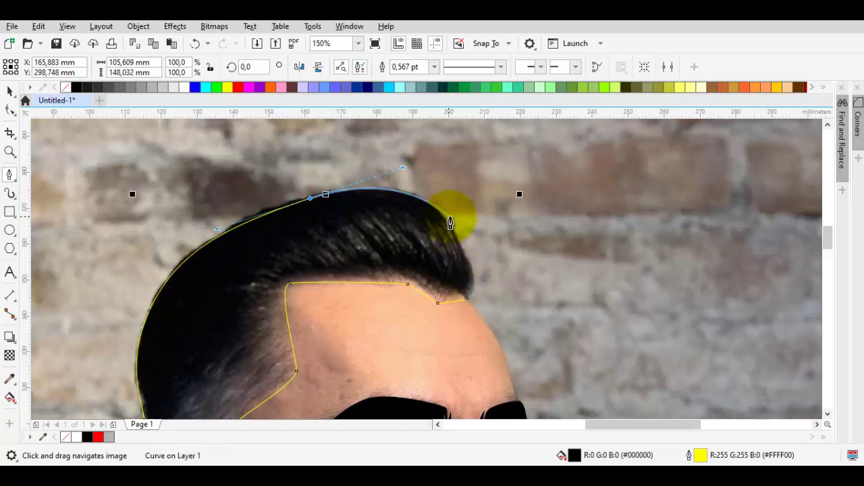
drag(455, 232, 473, 274)
scroll(474, 279, up, 2)
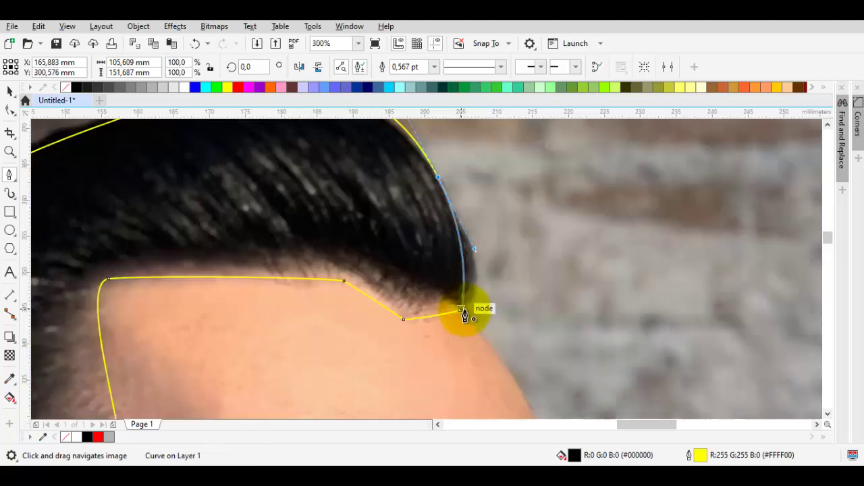
drag(464, 310, 534, 225)
Step: Select the closed hair and beard shape and remove its fill
scroll(474, 288, down, 1)
key(space)
click(514, 282)
scroll(526, 246, down, 1)
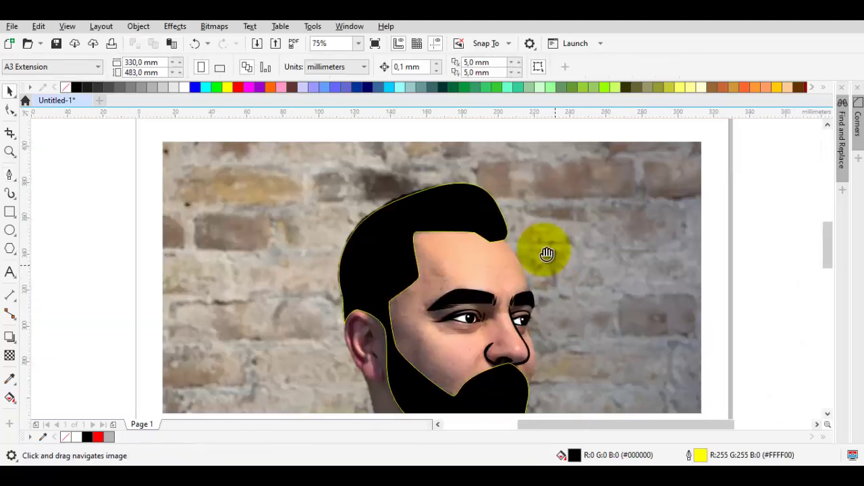
scroll(547, 250, down, 2)
click(473, 281)
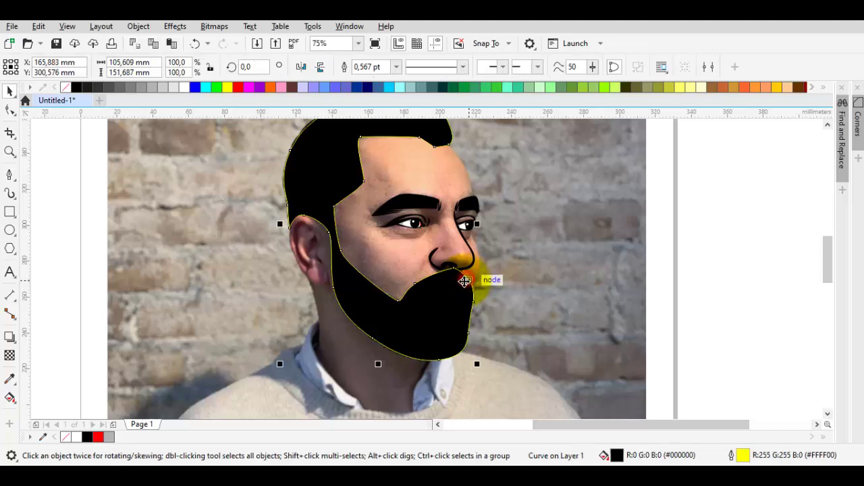
click(65, 87)
Step: Start an inner mouth outline at the upper lip's peak and extend it to the mouth corner, about 24.5 by 7.5 mm
scroll(414, 304, up, 2)
drag(431, 265, 420, 297)
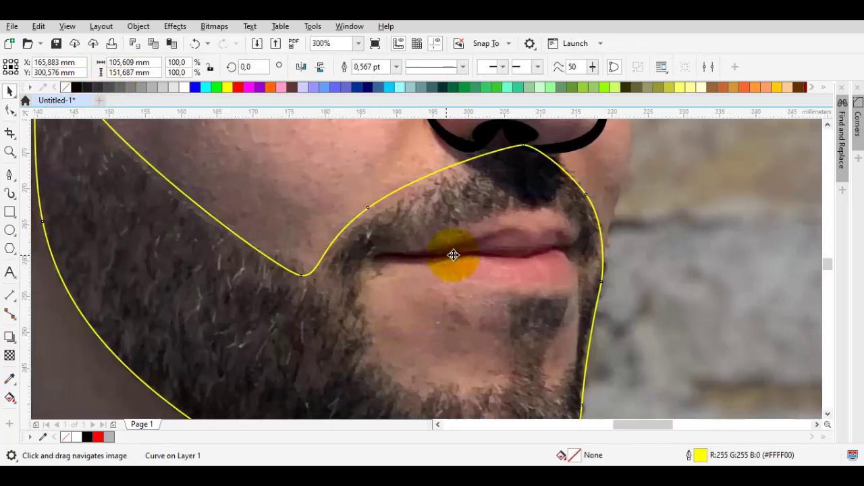
key(space)
scroll(549, 250, up, 1)
drag(294, 264, 380, 284)
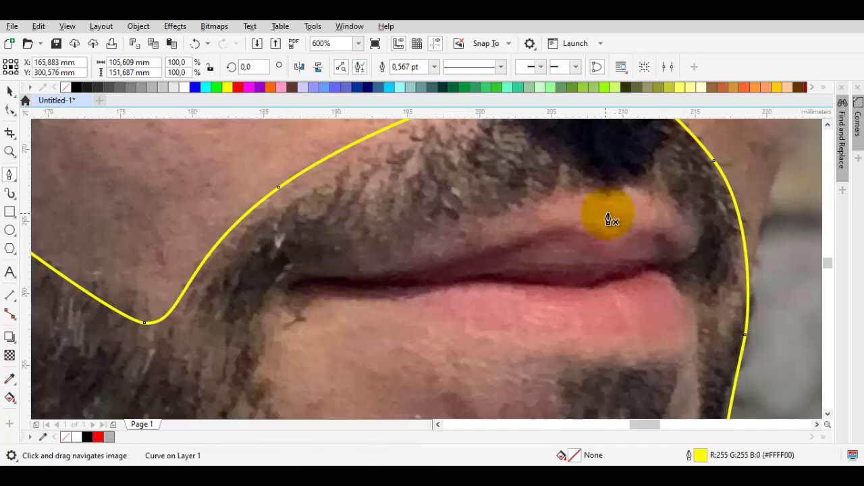
click(628, 183)
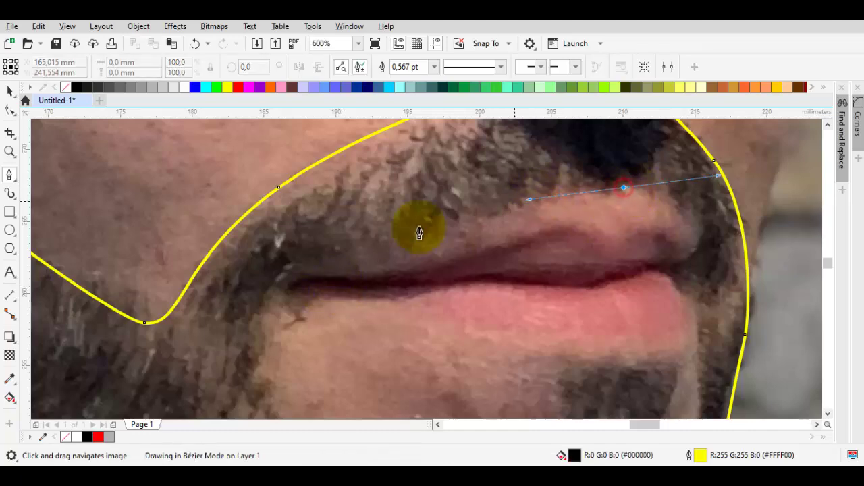
click(270, 299)
Step: Continue the mouth outline down the chin's beard edge, around the soul patch and up to the front of the lips, about 30.4 by 25.7 mm
scroll(272, 356, down, 1)
scroll(274, 404, down, 1)
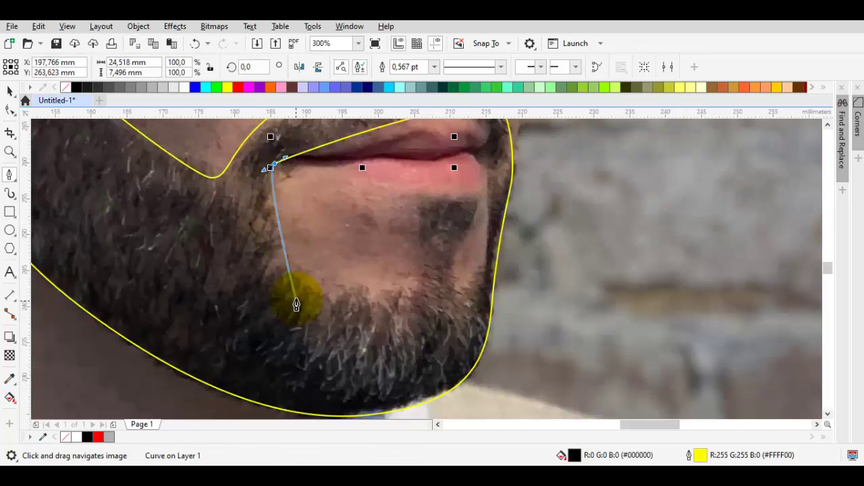
drag(313, 311, 314, 308)
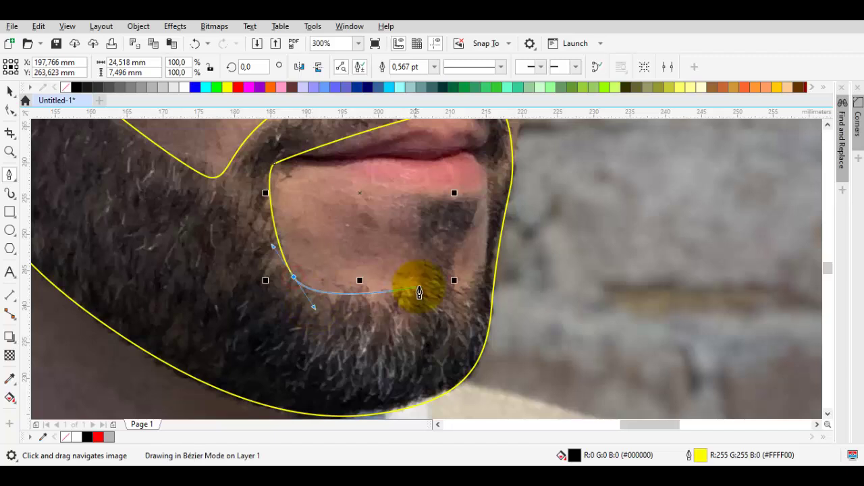
scroll(412, 201, up, 1)
click(413, 197)
drag(535, 194, 531, 373)
drag(557, 313, 568, 253)
drag(557, 174, 531, 300)
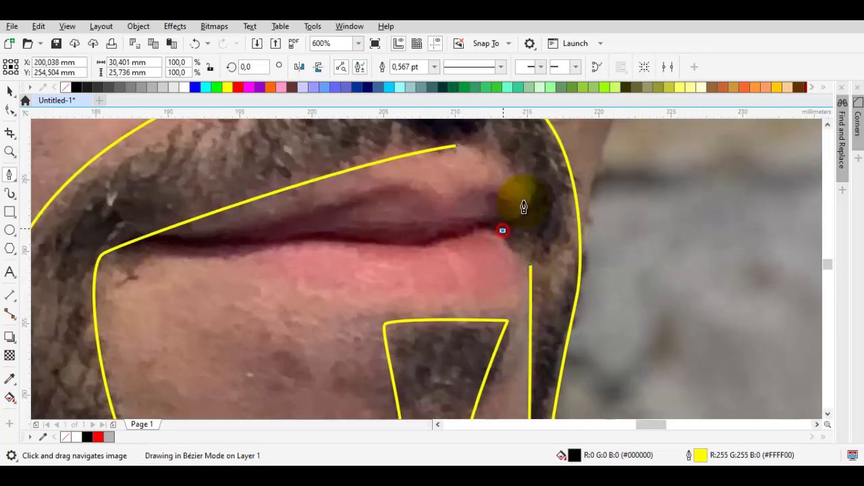
Step: Close the mouth outline at the upper lip's peak, undo the closure, and close it again with a rounded segment
click(458, 149)
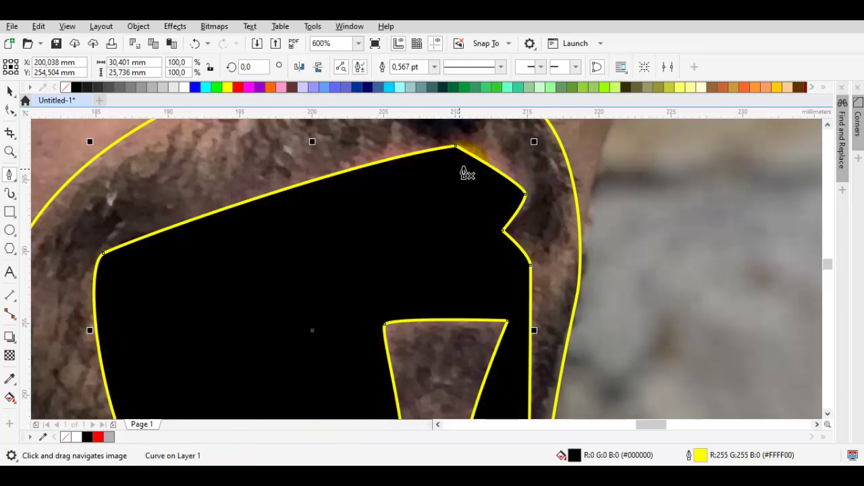
key(ctrl+z)
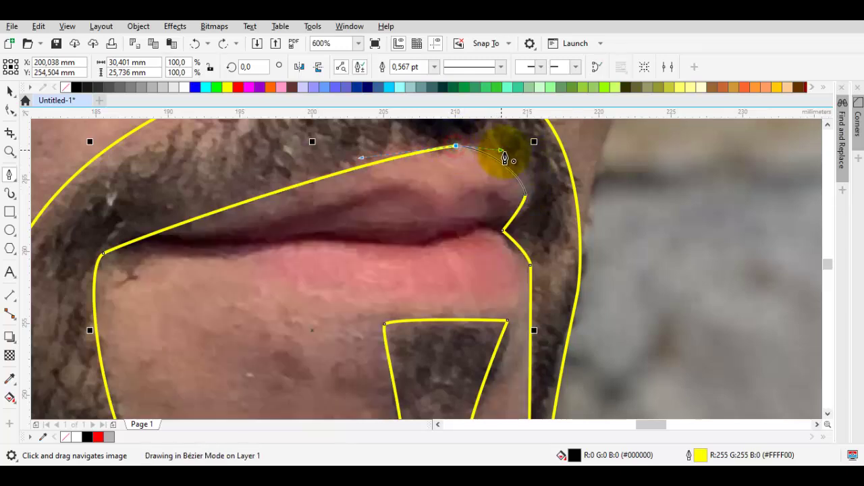
drag(501, 151, 503, 152)
Step: Select the mouth outline together with the hair and beard shape and cut it out with Back Minus Front
key(space)
shift+click(560, 183)
click(465, 70)
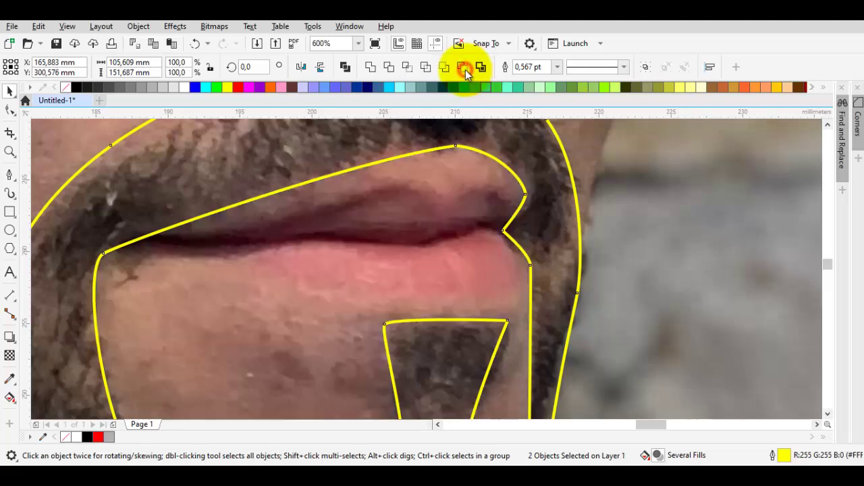
Step: Fill the hair and beard shape with the black (#000000) sampled from the nose contour and deselect it
scroll(502, 283, up, 3)
key(i)
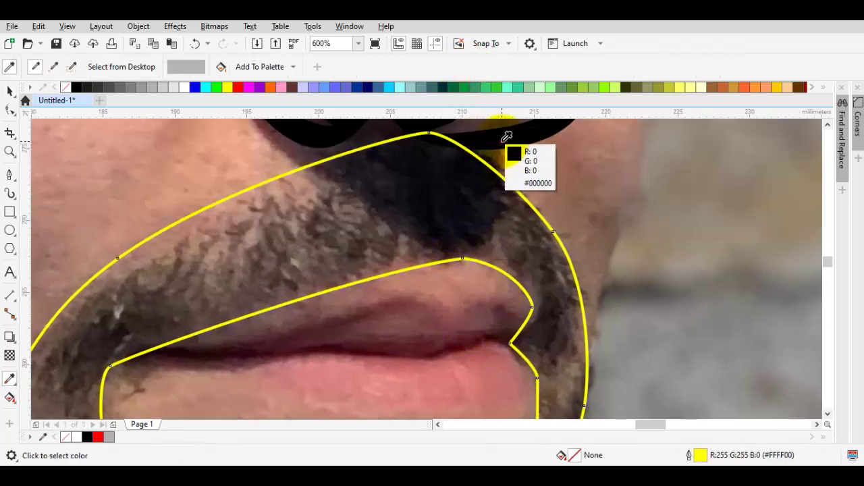
click(502, 142)
click(449, 190)
key(space)
key(Escape)
Step: Trace the upper edge of the line between the lips from the mouth corner into the front beard, curving back around, about 30.4 by 1.7 mm
scroll(442, 220, down, 1)
scroll(331, 278, up, 1)
drag(459, 279, 162, 255)
scroll(331, 278, up, 1)
key(i)
key(p)
click(224, 240)
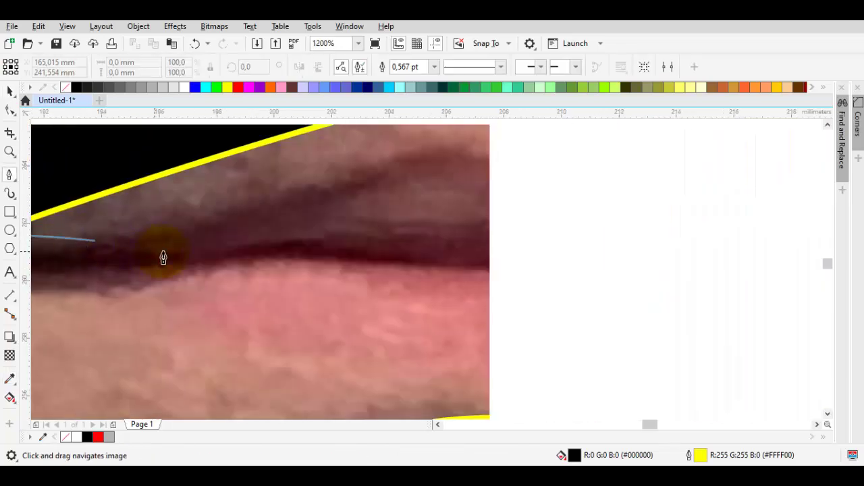
click(470, 250)
drag(695, 223, 743, 231)
drag(749, 267, 706, 285)
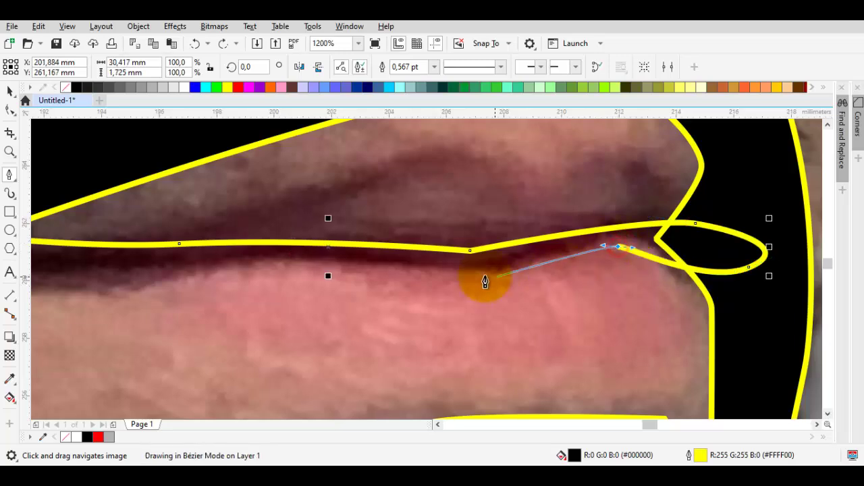
Step: Trace the lower edge of the line between the lips back to the mouth corner and close the shape, about 31.4 by 2 mm
click(464, 274)
scroll(457, 239, left, 4)
drag(358, 259, 286, 266)
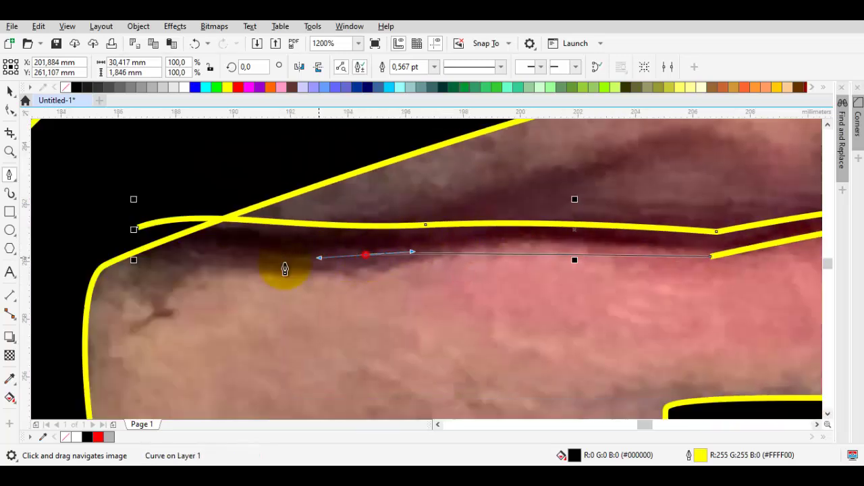
drag(110, 245, 183, 272)
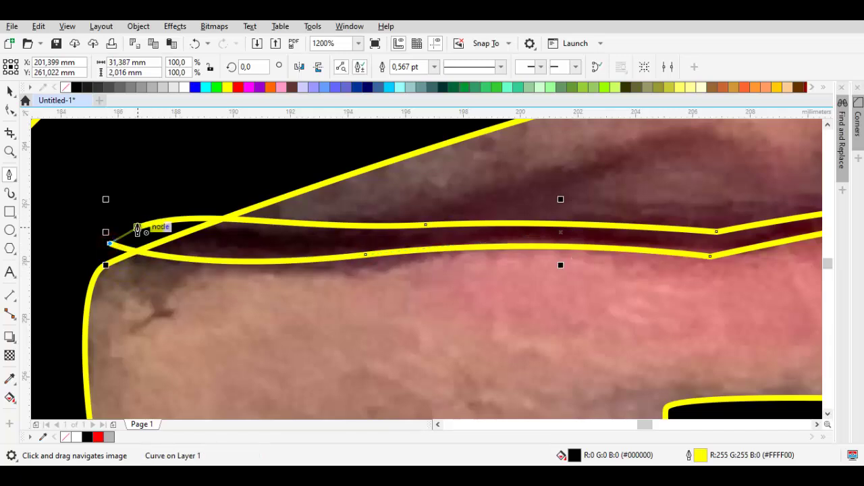
click(136, 229)
Step: Deselect the lip line, select all objects on the page and remove their outlines
key(space)
scroll(319, 234, down, 1)
key(Escape)
drag(179, 168, 151, 168)
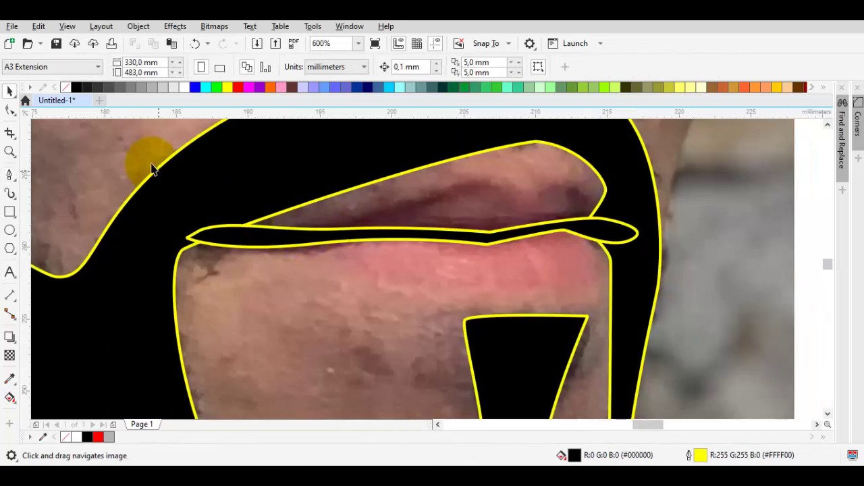
key(ctrl+a)
right_click(63, 89)
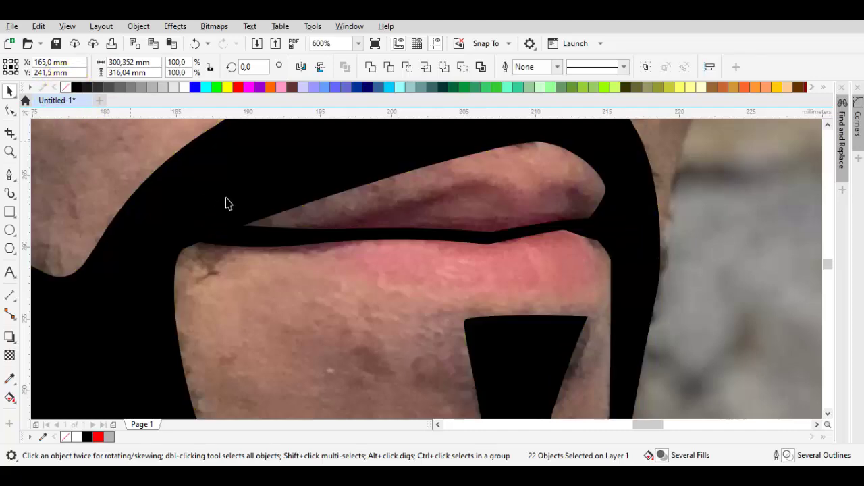
Step: Delete the reference photo to view the traced shapes on their own, and undo the deletion
scroll(297, 233, down, 2)
click(494, 269)
scroll(491, 264, down, 1)
drag(488, 250, 459, 318)
key(Delete)
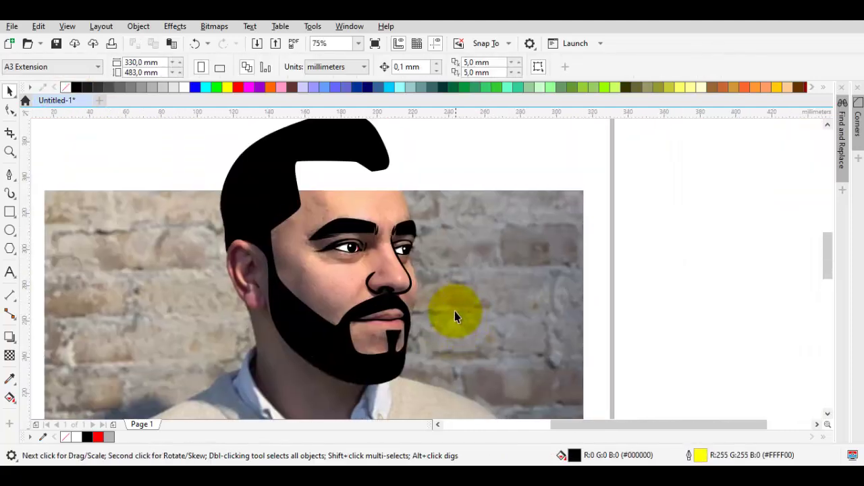
drag(420, 293, 412, 298)
key(ctrl+z)
click(411, 290)
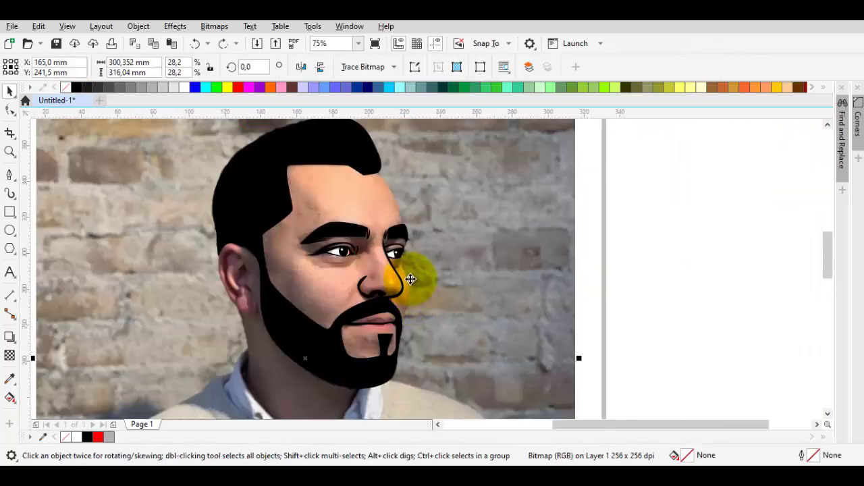
Step: Select the black line between the lips and move its outermost node at the mouth corner slightly down and outward
click(358, 341)
key(space)
scroll(362, 336, up, 2)
scroll(363, 336, up, 2)
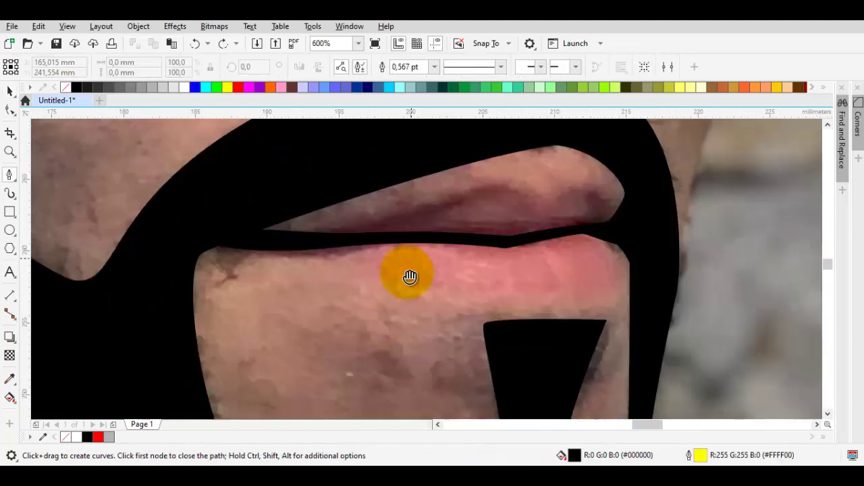
drag(408, 275, 377, 355)
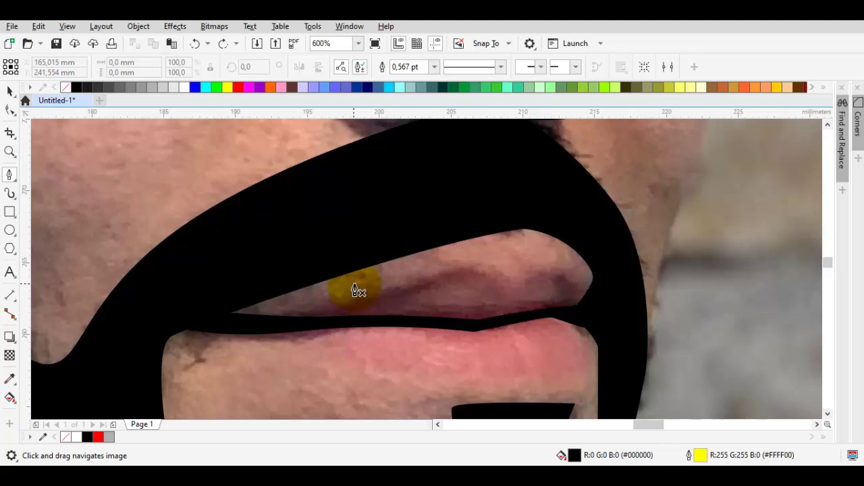
scroll(401, 236, down, 4)
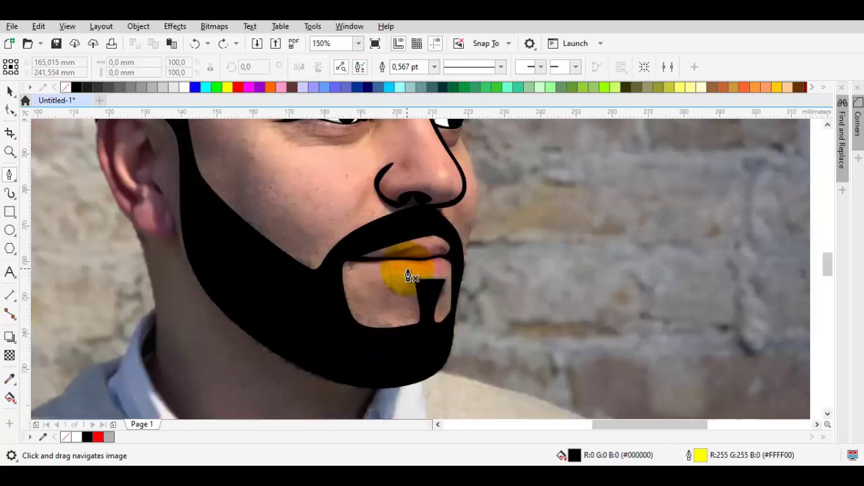
scroll(405, 274, up, 4)
scroll(153, 259, up, 2)
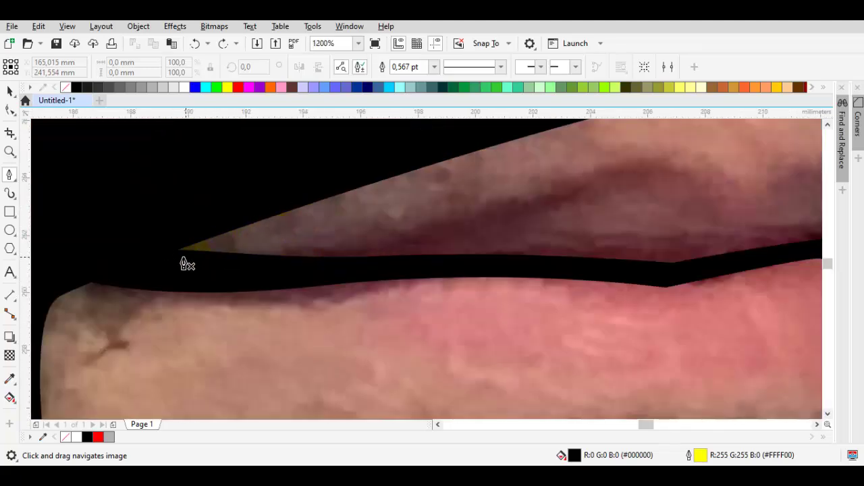
key(space)
click(196, 275)
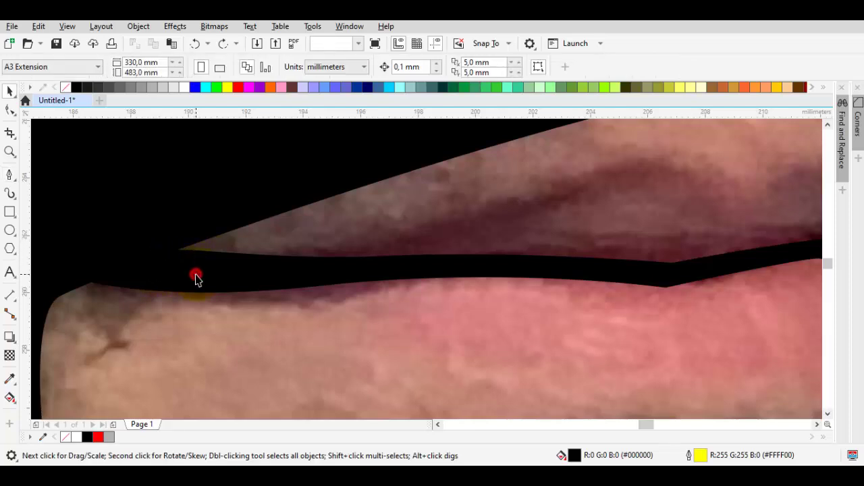
key(F10)
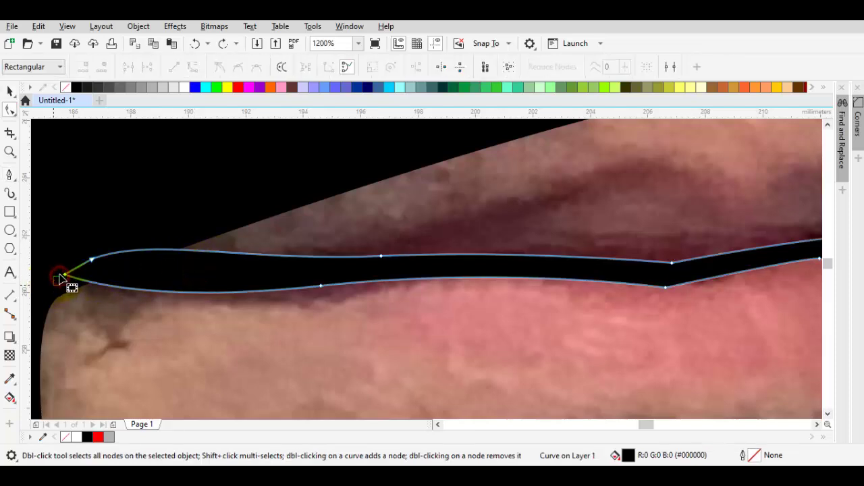
drag(65, 275, 60, 282)
Step: Trace the inner edge of the lower lip contour from the mouth corner, under the lower lip and up to the upper lip's front, about 27.8 by 8.4 mm
key(F5)
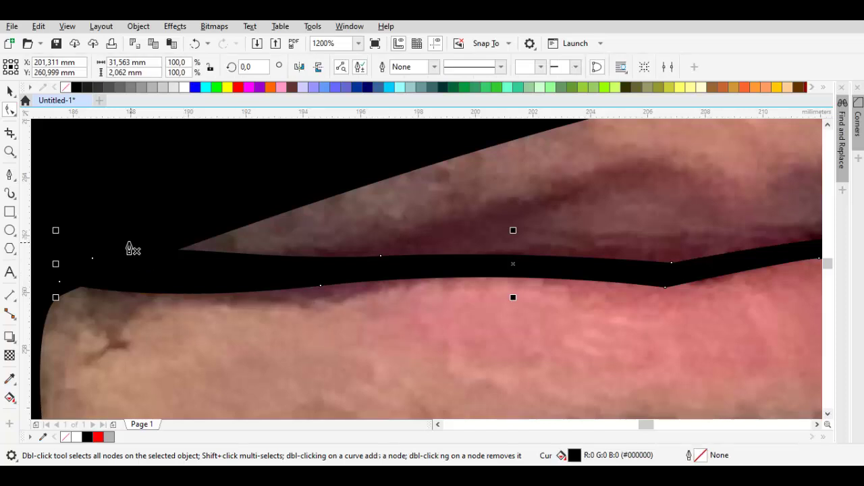
drag(130, 240, 160, 267)
click(432, 212)
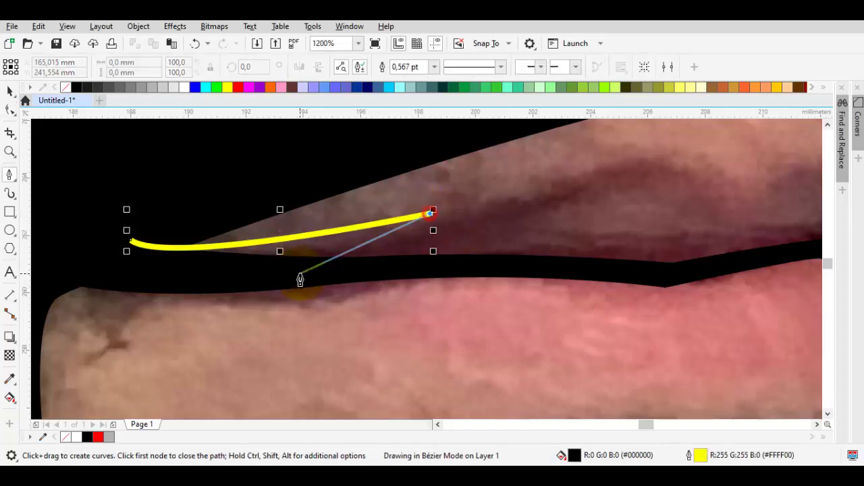
click(292, 273)
scroll(460, 330, down, 1)
drag(462, 331, 241, 210)
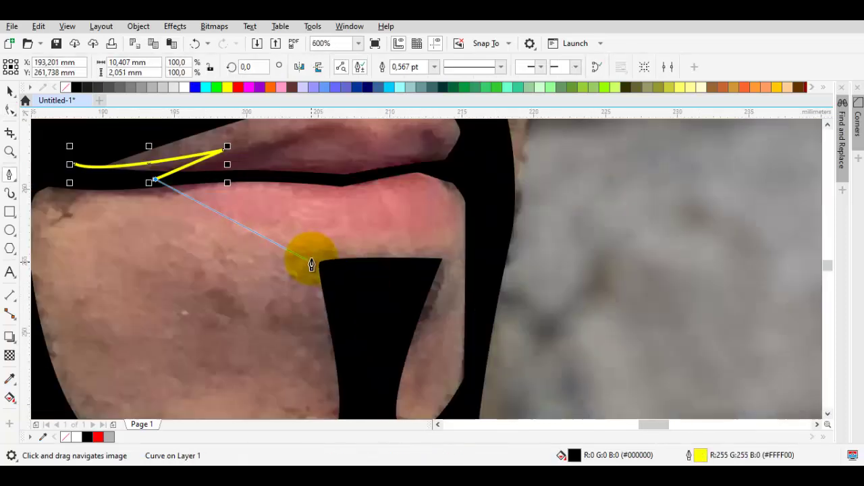
drag(365, 246, 503, 253)
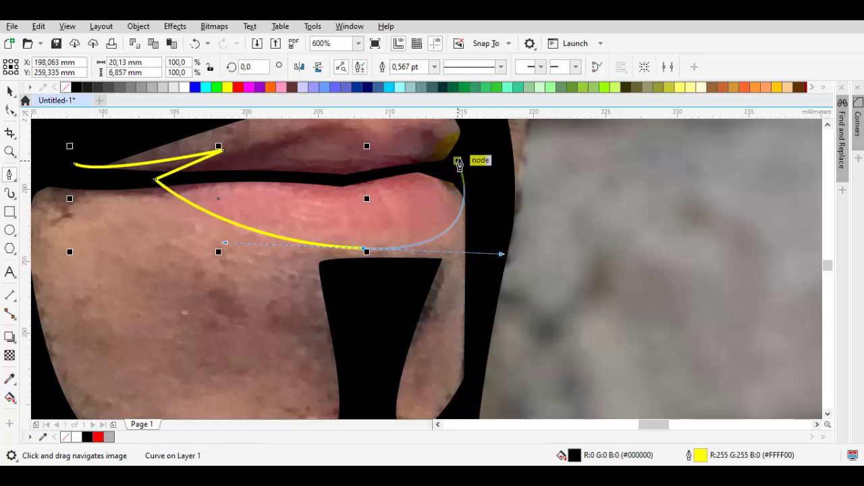
drag(464, 156, 426, 215)
scroll(414, 212, up, 1)
click(381, 183)
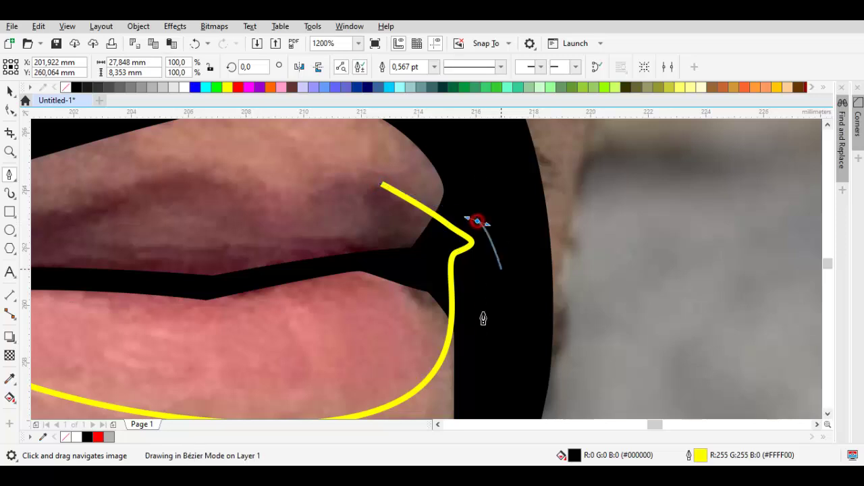
Step: Trace the outer edge of the lower lip contour back beneath the lip and close it at the mouth corner, about 28.3 by 8.8 mm
drag(484, 312, 504, 208)
click(498, 225)
drag(349, 340, 485, 323)
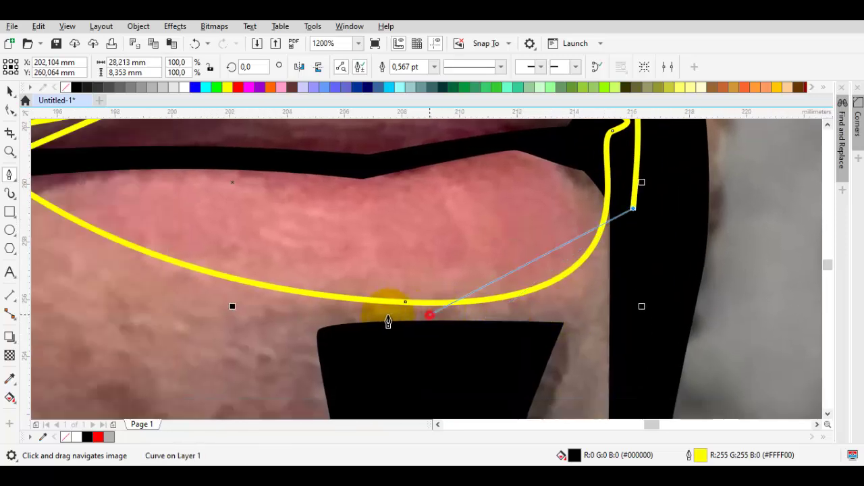
drag(388, 316, 255, 318)
drag(85, 255, 312, 305)
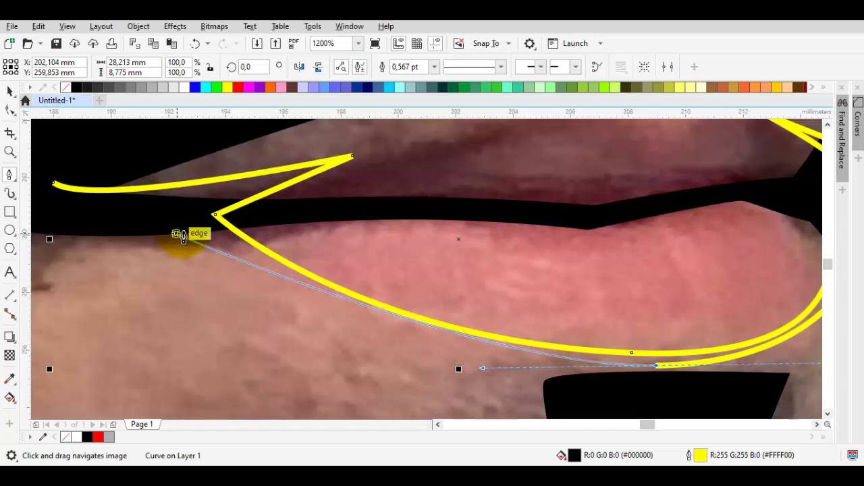
drag(179, 234, 39, 255)
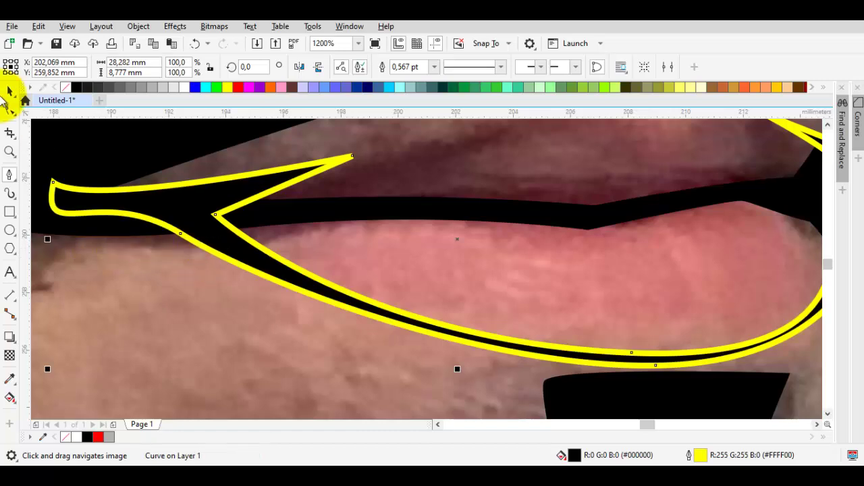
Step: Remove the outline from the black lower lip contour and deselect it
right_click(66, 87)
key(space)
click(349, 195)
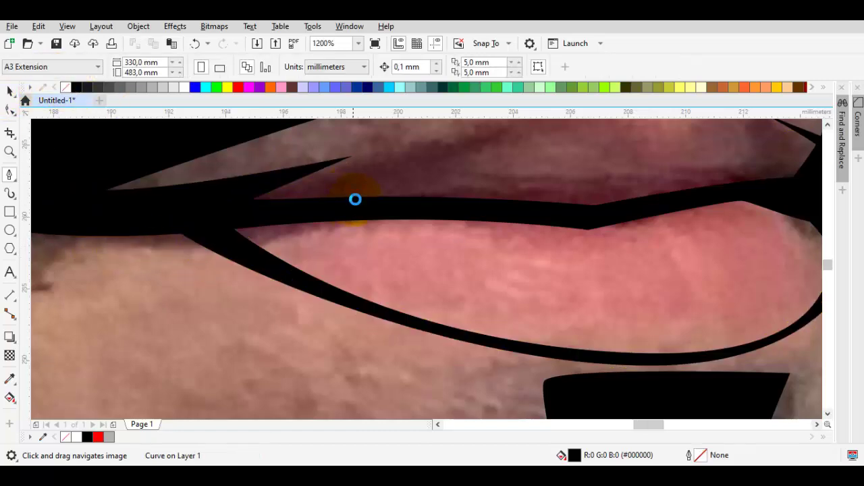
Step: Trace the upper lip's top edge from the mouth corner over the central dip to the lip's front, about 19.4 by 3.3 mm
scroll(317, 236, down, 1)
scroll(299, 203, up, 1)
key(space)
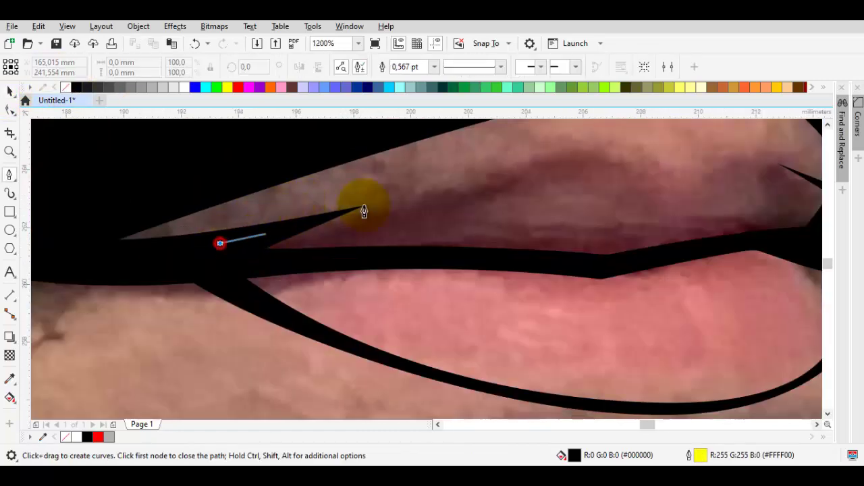
drag(477, 170, 452, 188)
drag(551, 169, 609, 157)
click(669, 193)
drag(756, 183, 430, 132)
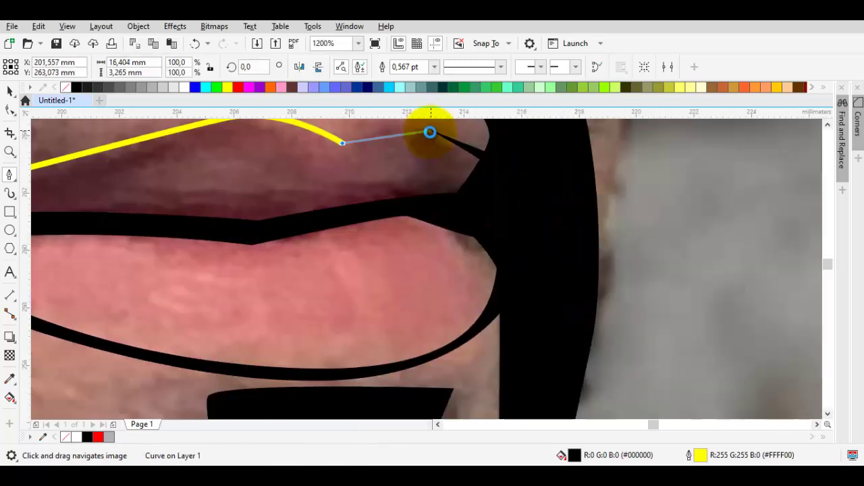
scroll(430, 131, up, 2)
drag(490, 150, 491, 146)
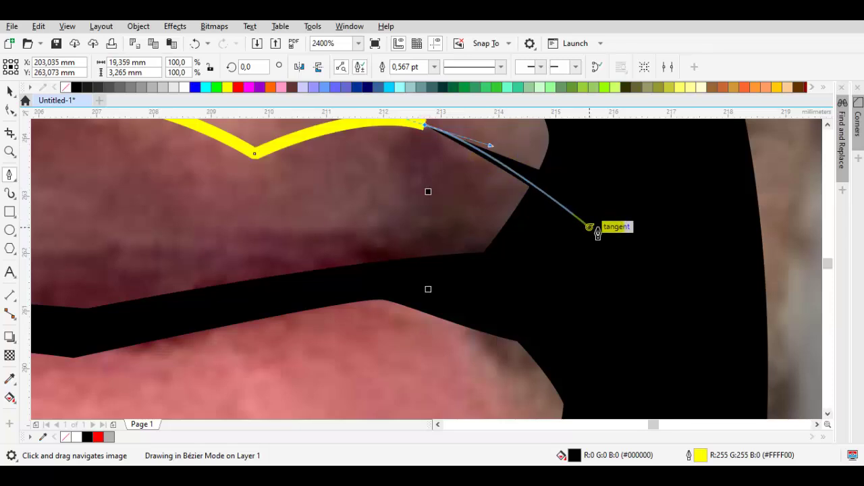
Step: Extend the upper lip outline into the front beard, return along the line between the lips and close it, about 22.8 by 4.2 mm
click(619, 231)
drag(470, 293, 429, 279)
drag(320, 292, 372, 279)
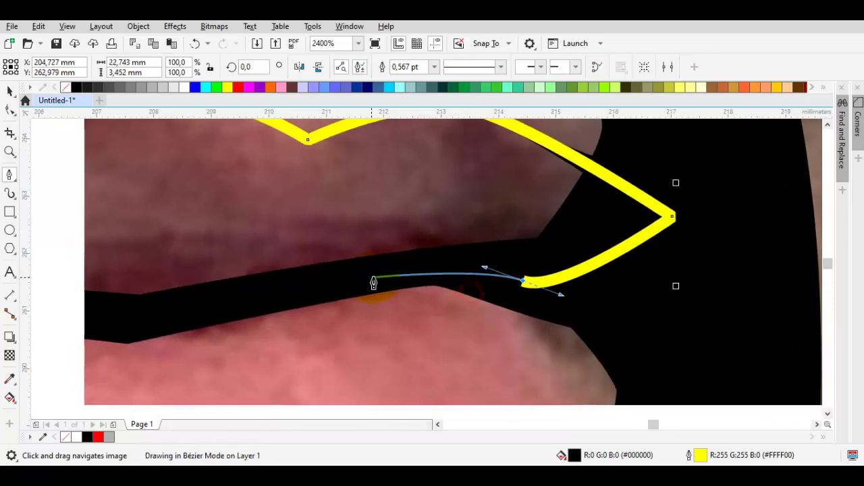
click(376, 276)
scroll(257, 296, down, 1)
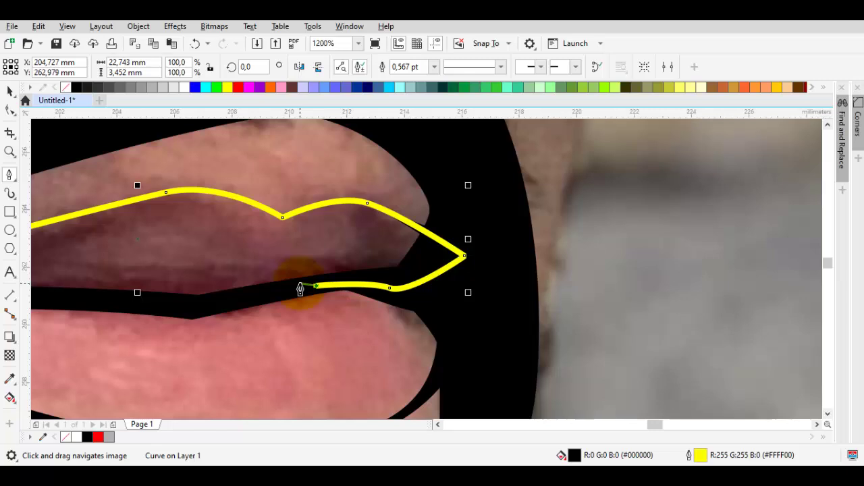
scroll(224, 292, left, 3)
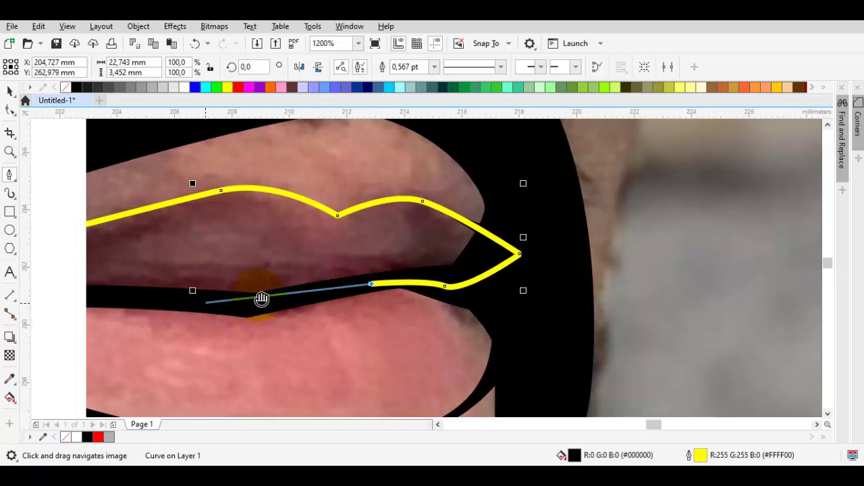
drag(322, 297, 292, 297)
drag(155, 302, 305, 257)
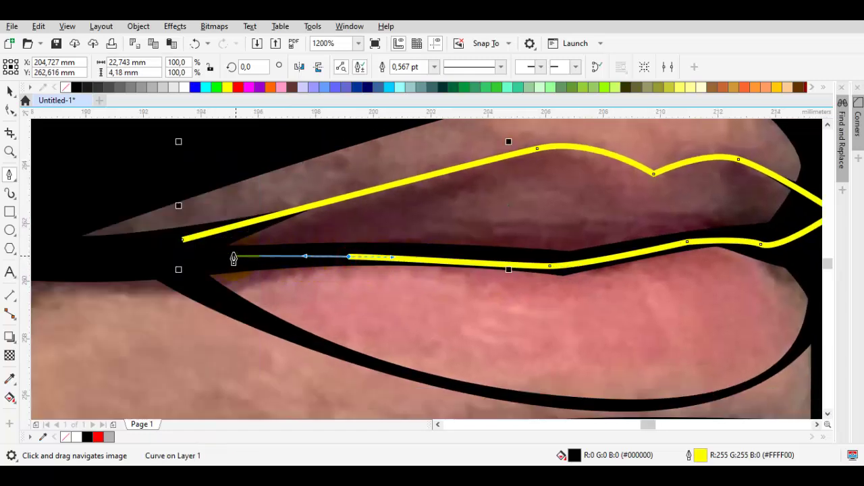
click(179, 261)
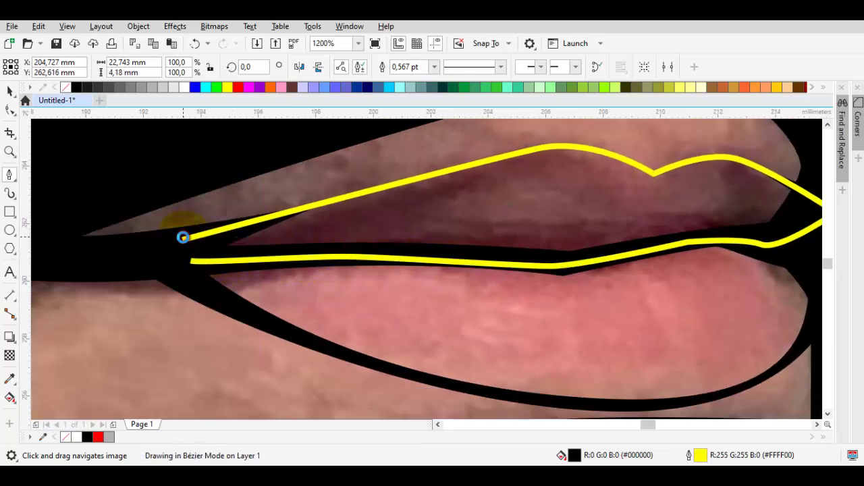
click(183, 237)
Step: Clear the upper lip shape's fill and refill it with the dark red (#733F43) sampled from the photo's upper lip
click(66, 87)
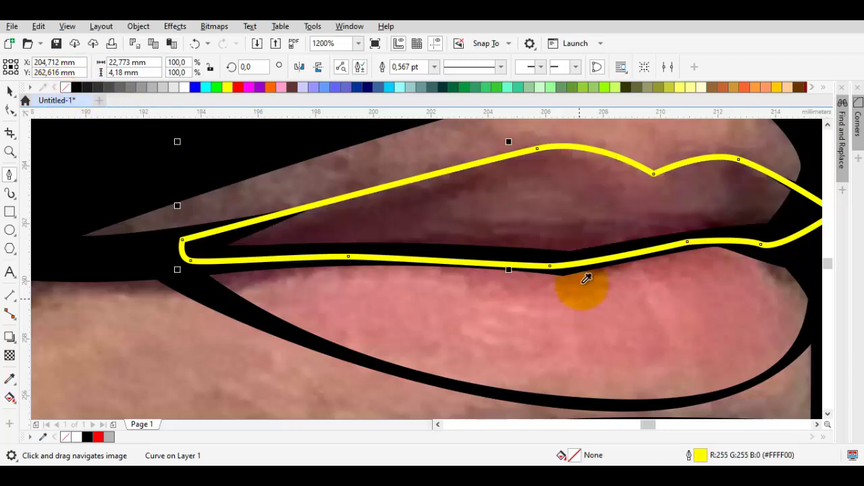
key(i)
click(570, 214)
click(572, 215)
Step: Order the dark red upper lip shape directly in front of the photo, behind the black shapes
right_click(572, 214)
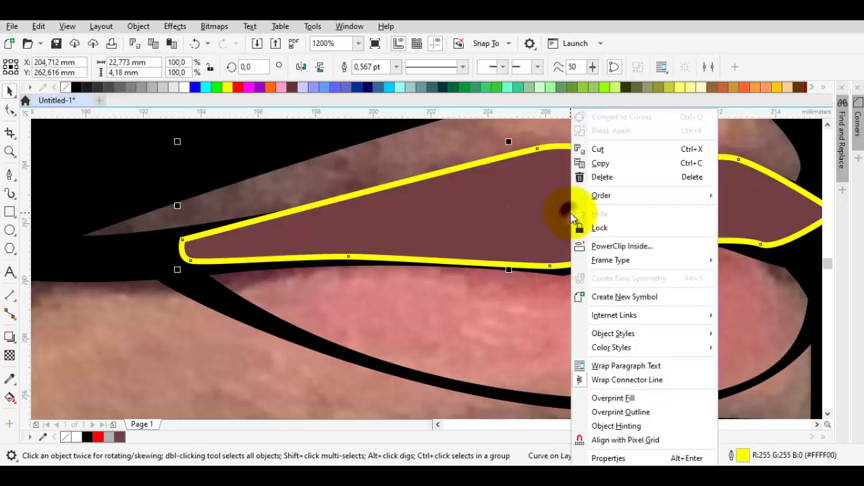
mouse_move(639, 195)
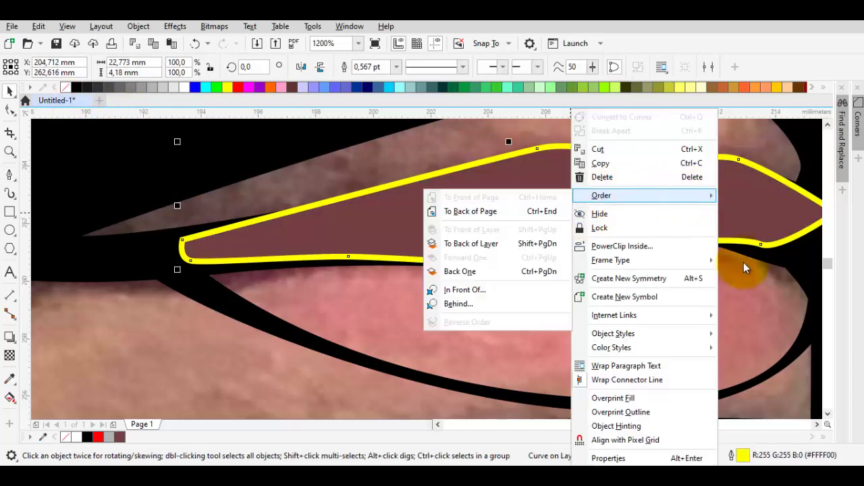
click(471, 288)
click(492, 355)
Step: Outline the lower lip from the mouth corner along the line between the lips and around its front, about 20.6 by 4.9 mm
key(p)
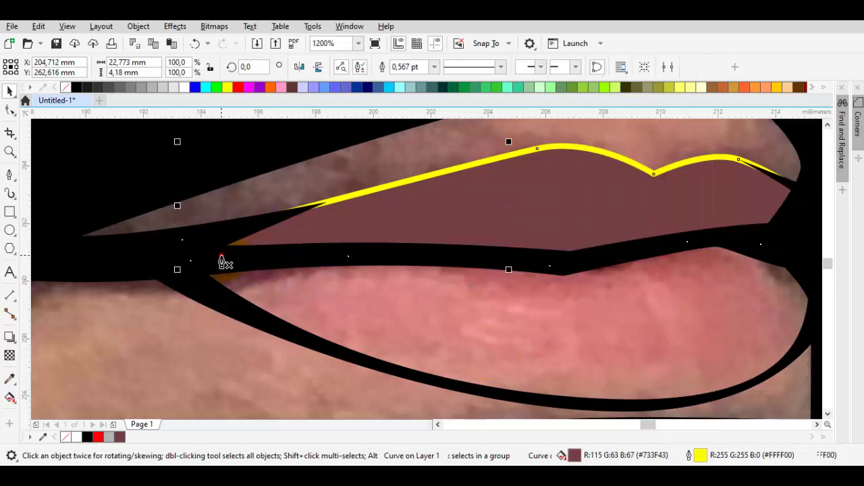
drag(222, 255, 353, 243)
click(658, 219)
click(782, 224)
drag(809, 288, 764, 287)
drag(729, 354, 703, 368)
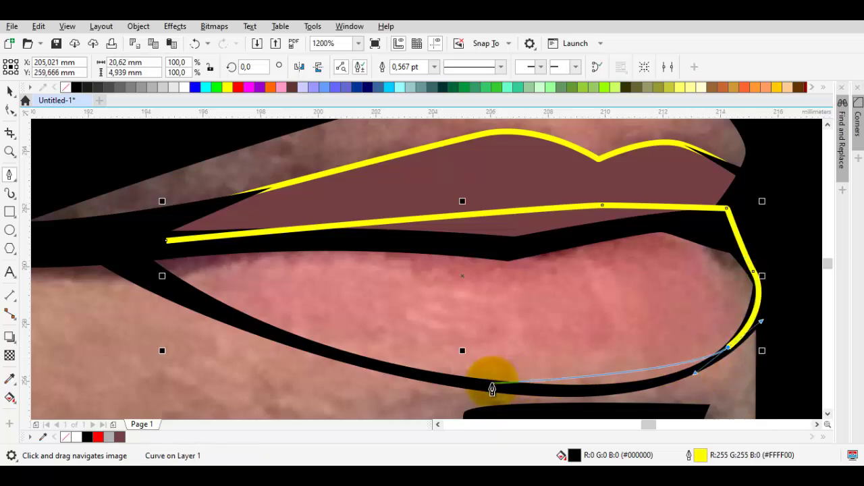
Step: Trace the lower lip's bottom edge back to the mouth corner and close the shape, about 22 by 6.4 mm
mouse_move(492, 386)
mouse_down()
mouse_move(339, 382)
mouse_move(328, 373)
mouse_up()
click(135, 277)
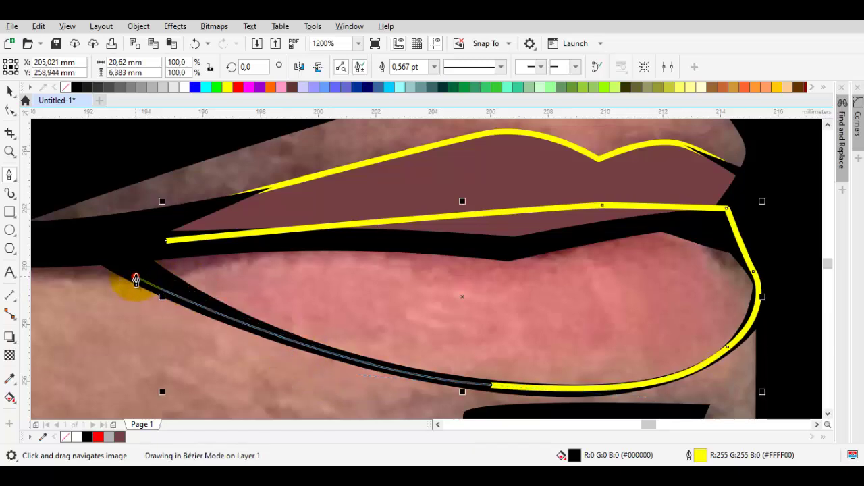
click(127, 238)
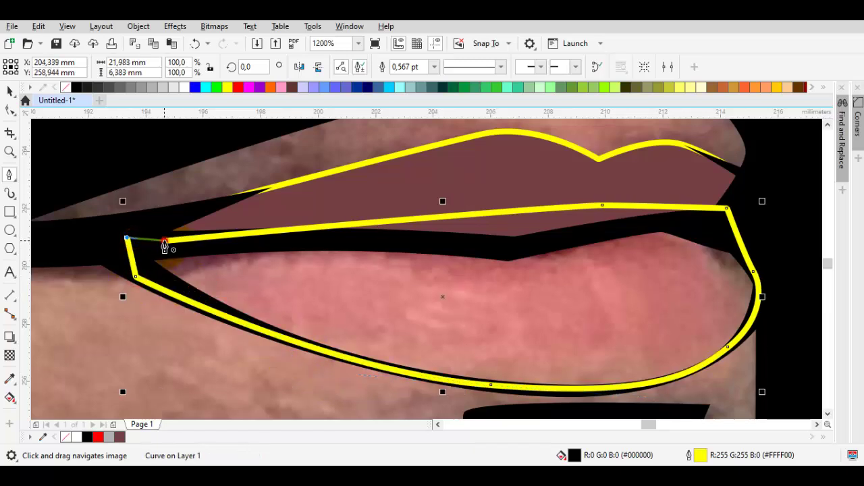
click(165, 241)
Step: Clear the lower lip shape's fill and refill it with the pink (R 202, G 108, B 106) sampled from the photo's lower lip
click(68, 87)
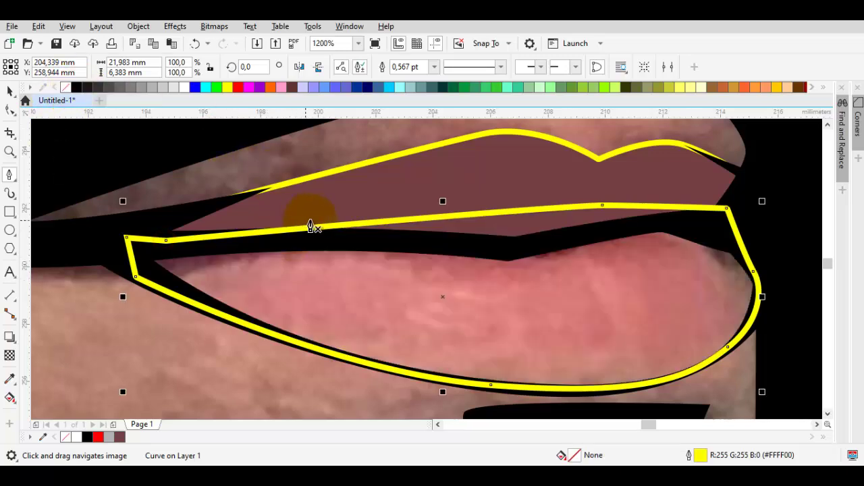
key(i)
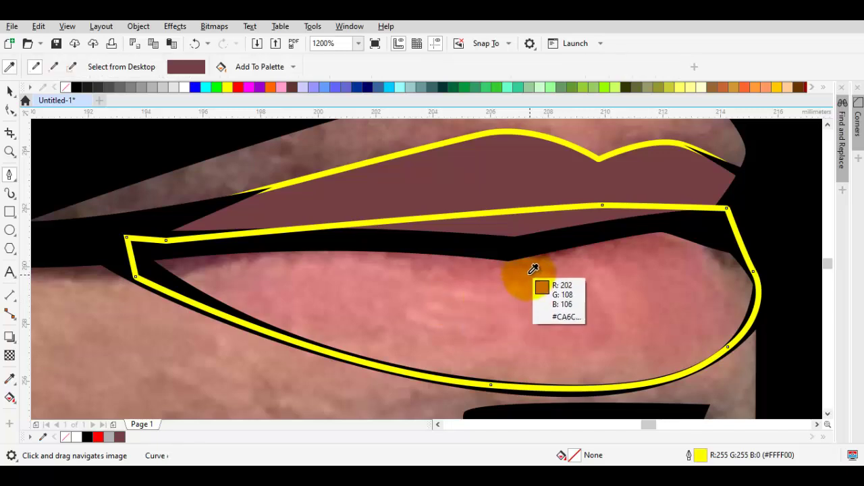
click(525, 272)
click(528, 273)
key(space)
Step: Order the pink lower lip shape directly in front of the photo, behind the black shapes
right_click(535, 288)
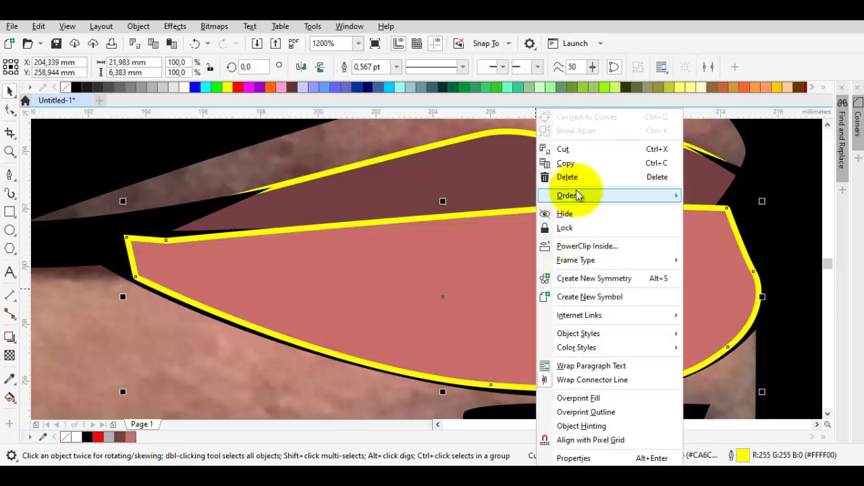
mouse_move(613, 197)
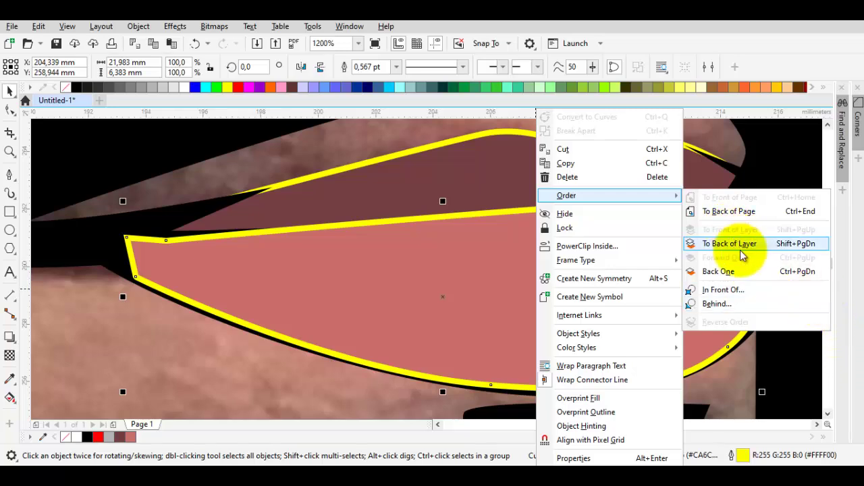
click(741, 292)
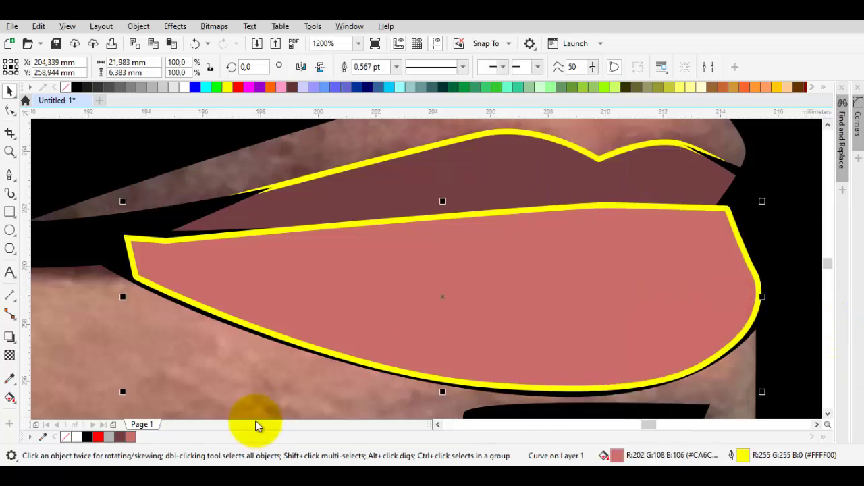
click(242, 350)
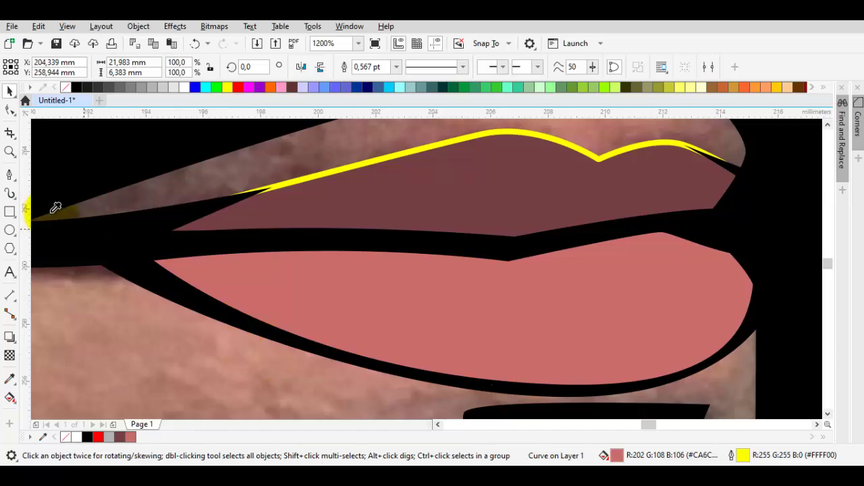
Step: Select all objects and remove their outlines
key(ctrl+a)
right_click(64, 87)
scroll(204, 233, down, 2)
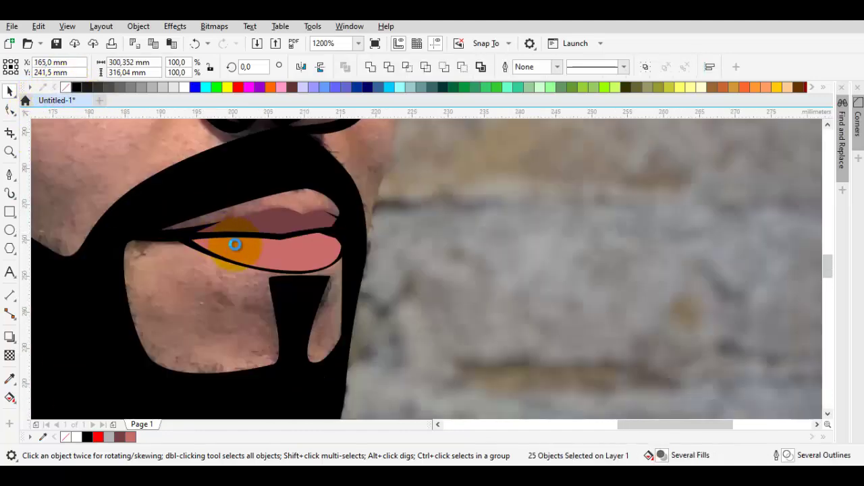
Step: Delete the photo behind the traced shapes to view the vector artwork alone
scroll(234, 244, down, 5)
click(382, 270)
key(Delete)
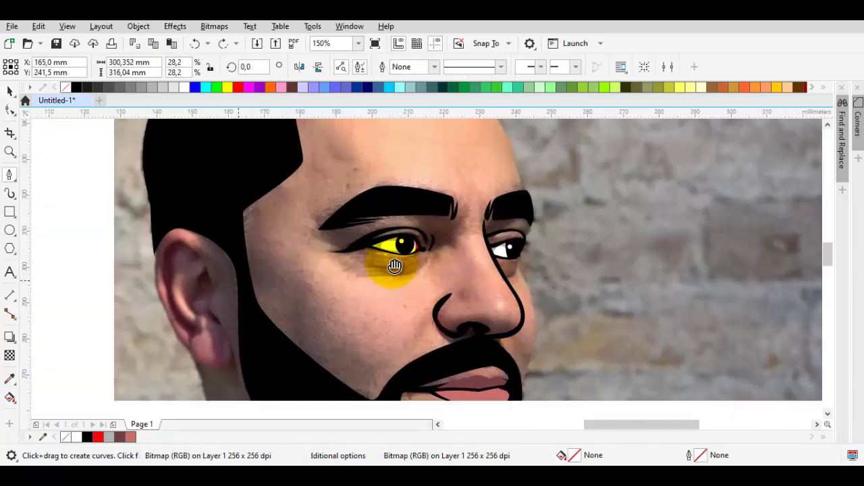
Step: Trace the ear's inner contour from the notch above the earlobe, up beside the ear canal and over the top, about 11.1 by 22 mm
scroll(392, 260, up, 2)
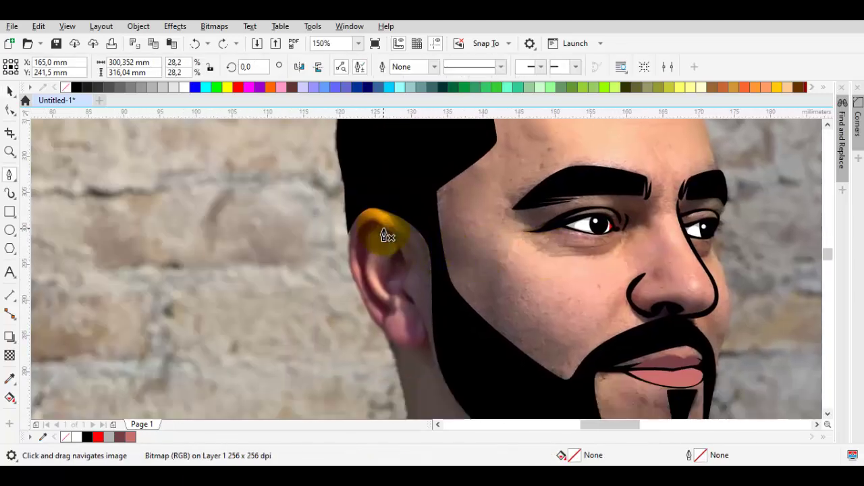
scroll(420, 328, up, 3)
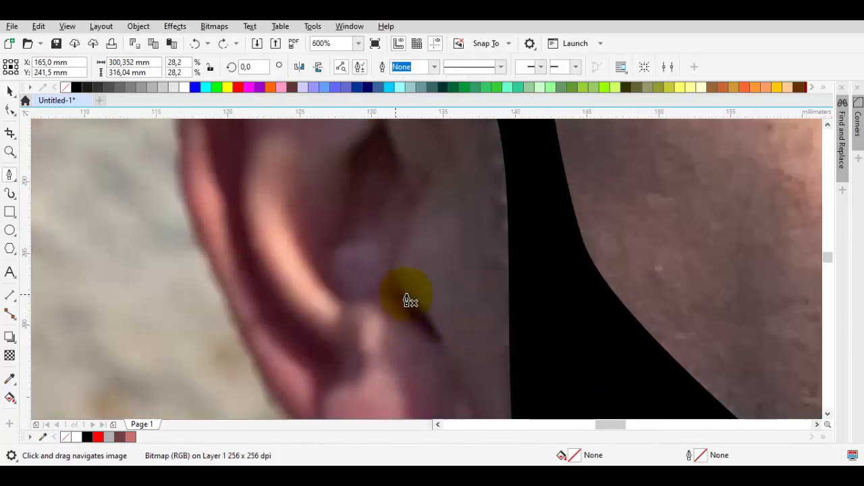
drag(407, 294, 444, 309)
drag(433, 345, 411, 349)
drag(381, 278, 399, 249)
mouse_move(396, 165)
mouse_down()
mouse_move(388, 274)
mouse_move(386, 261)
mouse_up()
drag(324, 162, 365, 214)
drag(324, 188, 275, 164)
drag(261, 310, 302, 167)
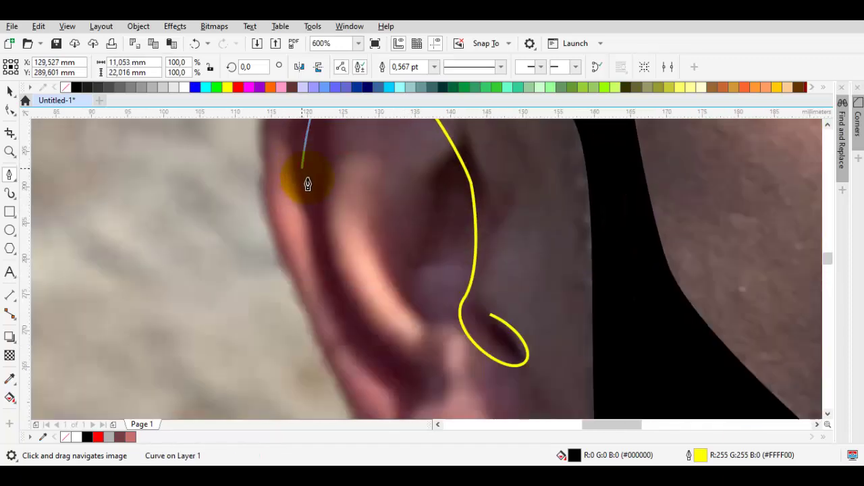
Step: Extend the inner ear contour down the back of the ear toward the earlobe, about 14.9 by 24.9 mm, undoing the misplaced return segment
scroll(308, 170, down, 1)
click(307, 189)
scroll(363, 283, up, 1)
click(362, 279)
click(322, 299)
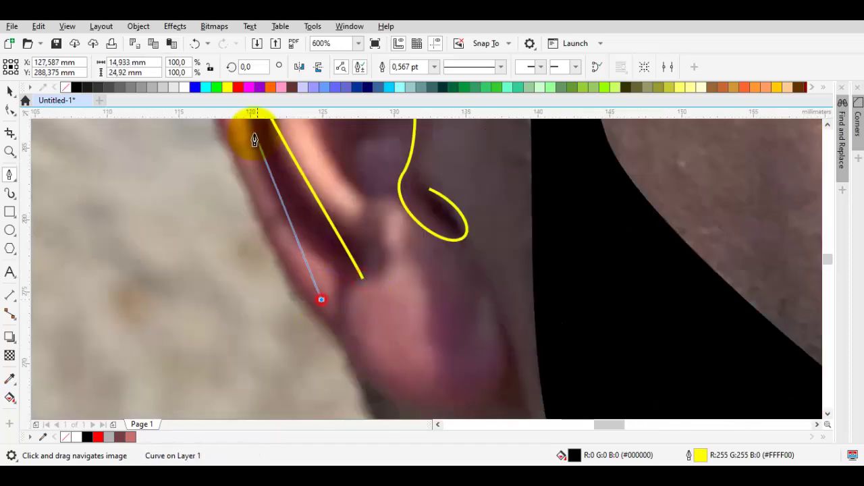
drag(255, 137, 283, 197)
key(ctrl+z)
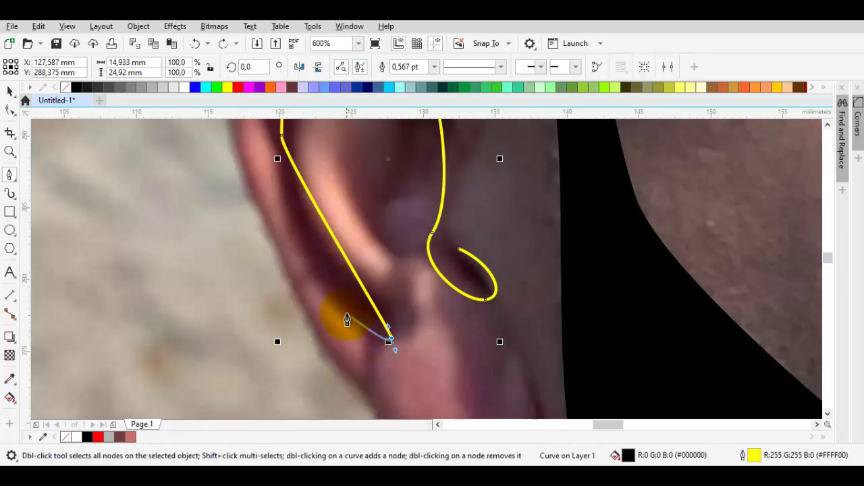
Step: Return along the outer side of the inner ear contour and close it as a thin black shape, about 16.1 by 27.1 mm
drag(347, 311, 359, 284)
click(271, 134)
drag(271, 135, 357, 327)
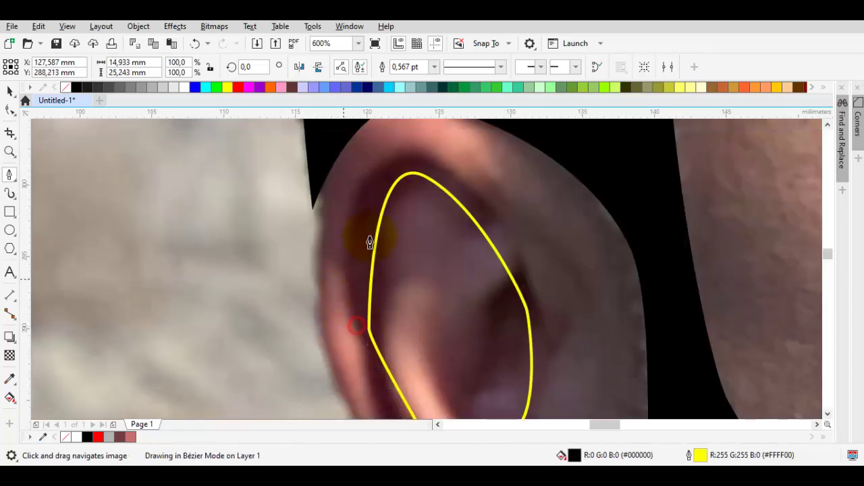
drag(562, 339, 530, 248)
click(510, 342)
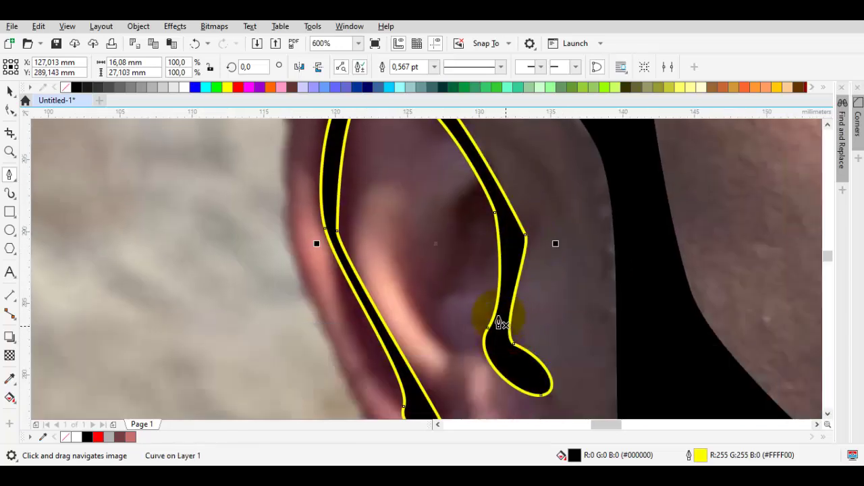
Step: Start the skin outline in the hair above the ear and trace the ear's outer edge toward the earlobe, undoing one misplaced node
scroll(491, 318, down, 5)
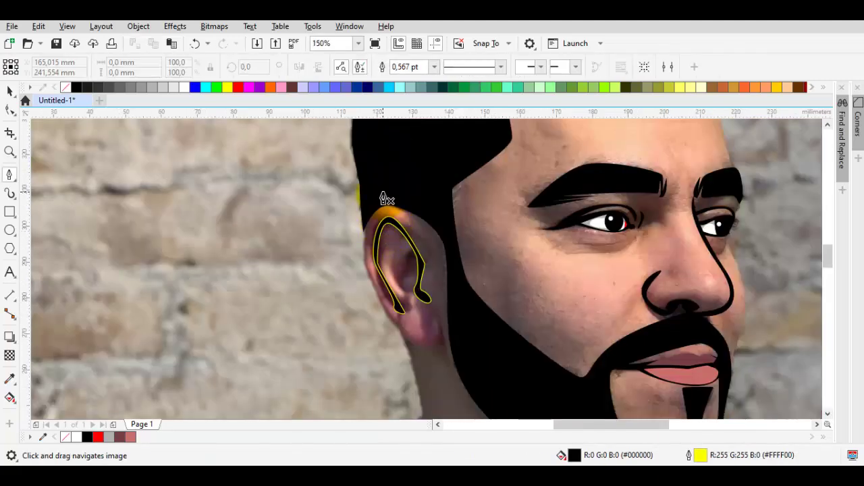
scroll(385, 202, up, 3)
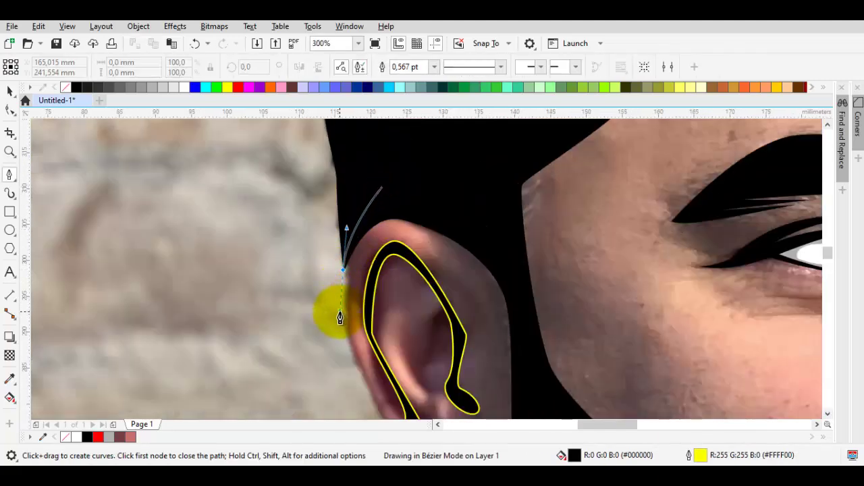
drag(339, 312, 339, 313)
drag(389, 404, 326, 270)
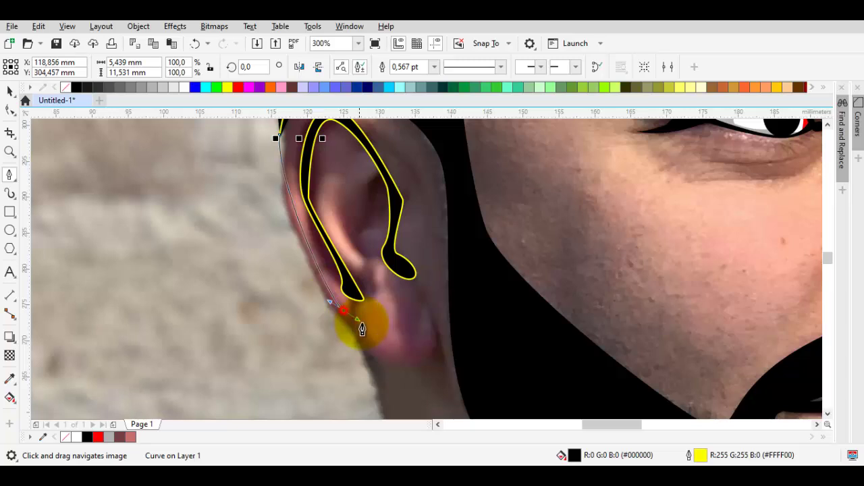
key(ctrl+z)
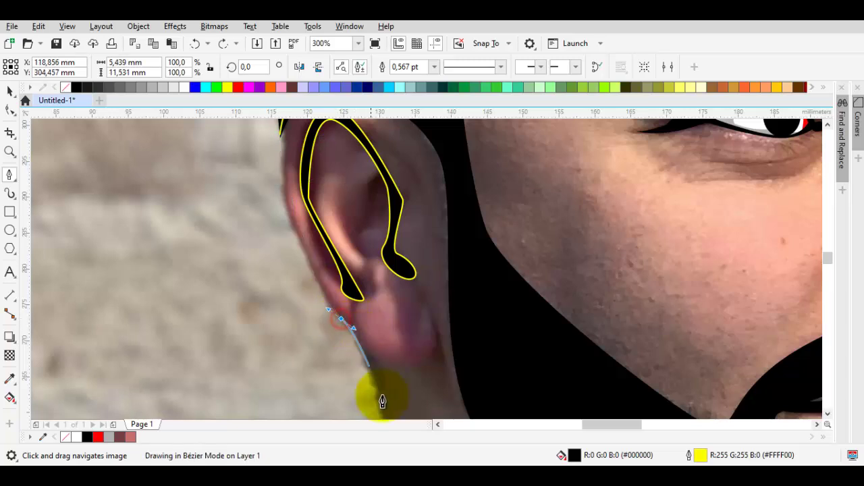
Step: Extend the skin outline down the back of the neck to the shirt collar, about 16.8 by 76 mm
scroll(310, 216, down, 3)
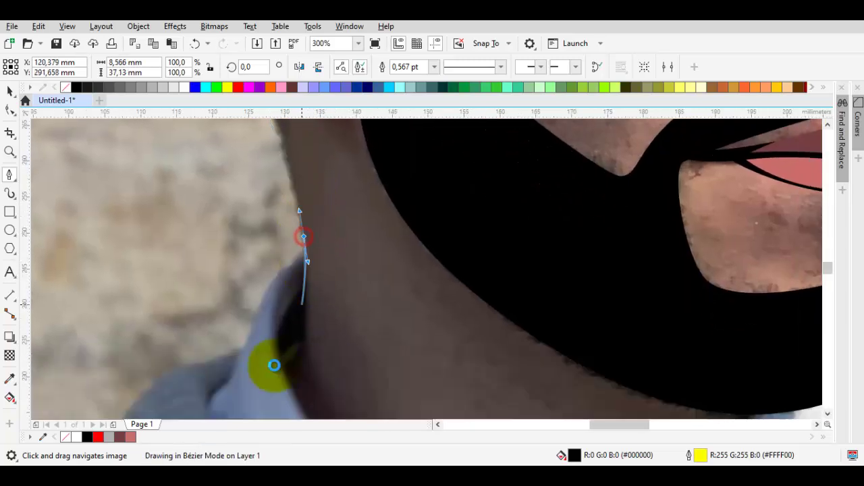
scroll(274, 365, down, 3)
click(325, 235)
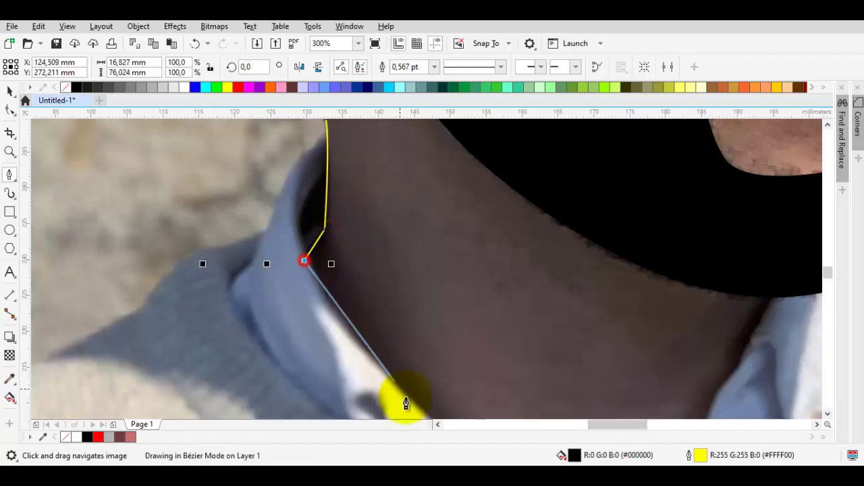
Step: Continue the skin outline along the collar and neckline and up into the chin beard, about 82.1 by 114.8 mm
scroll(343, 277, down, 3)
mouse_move(376, 315)
mouse_down()
mouse_move(451, 320)
mouse_move(485, 266)
mouse_up()
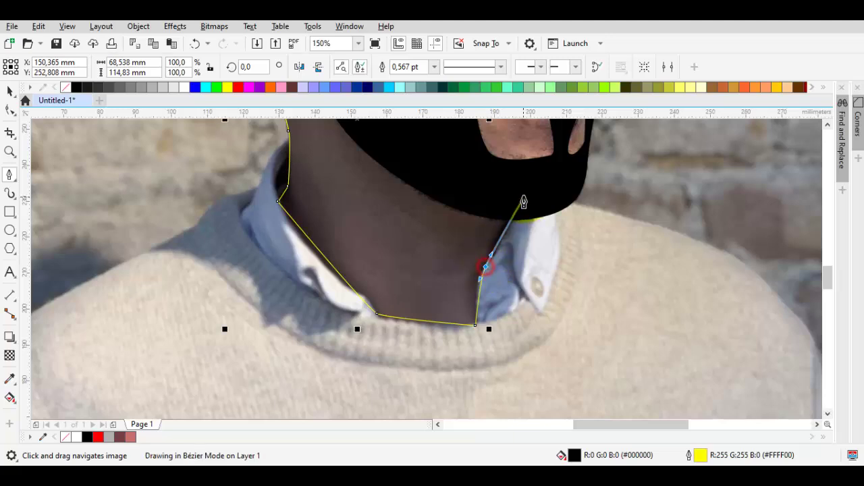
drag(582, 164, 503, 298)
Step: Extend the skin outline through the front beard up to the face edge beside the lips, about 102.6 by 114.8 mm
scroll(485, 272, up, 1)
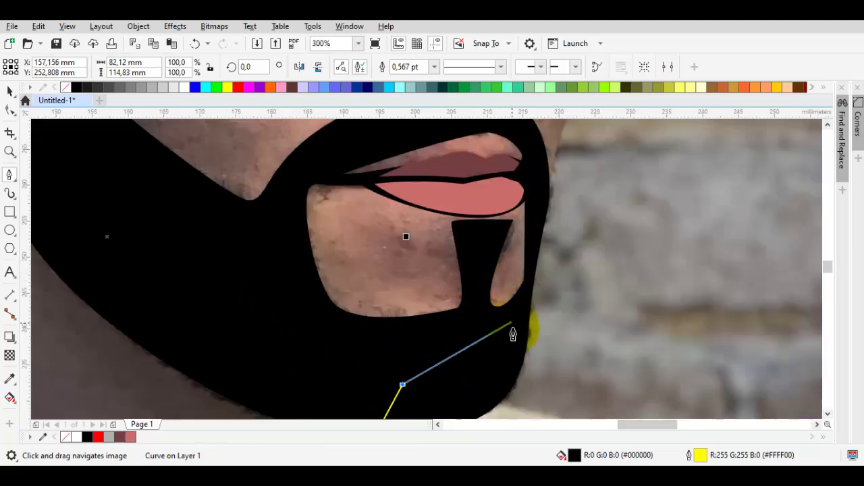
click(519, 338)
scroll(542, 207, up, 1)
click(542, 229)
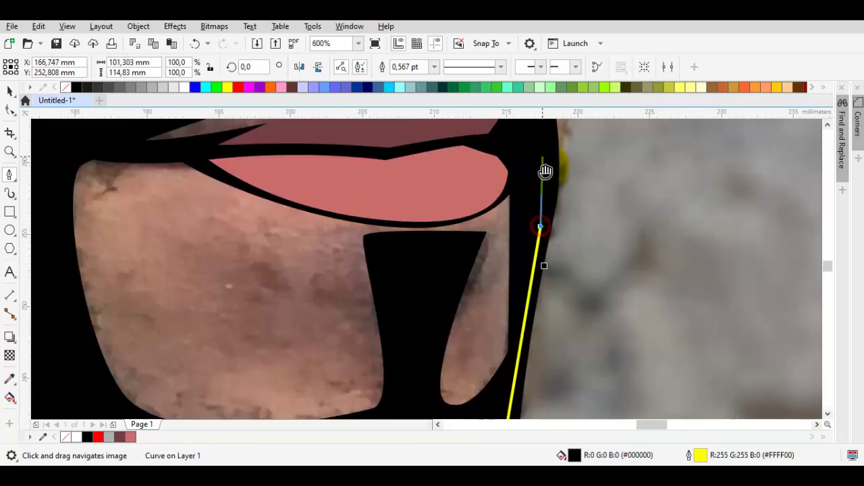
drag(549, 161, 531, 246)
scroll(537, 239, down, 1)
drag(555, 194, 536, 239)
scroll(516, 323, up, 1)
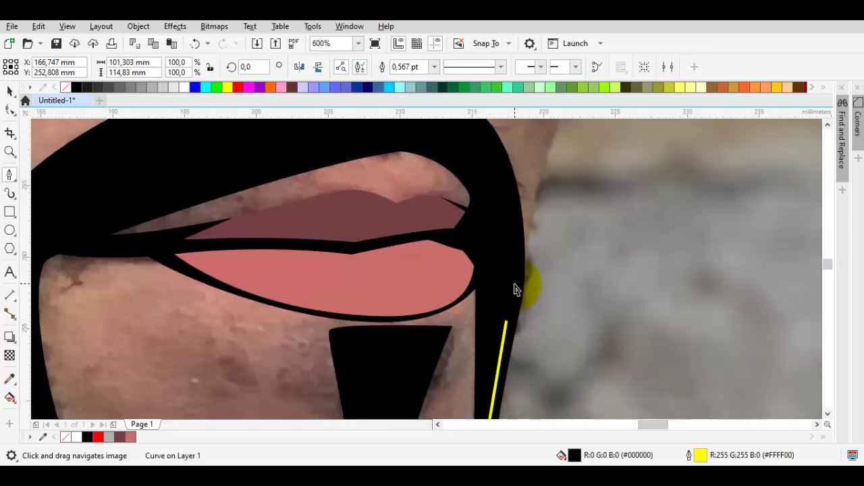
drag(524, 270, 527, 245)
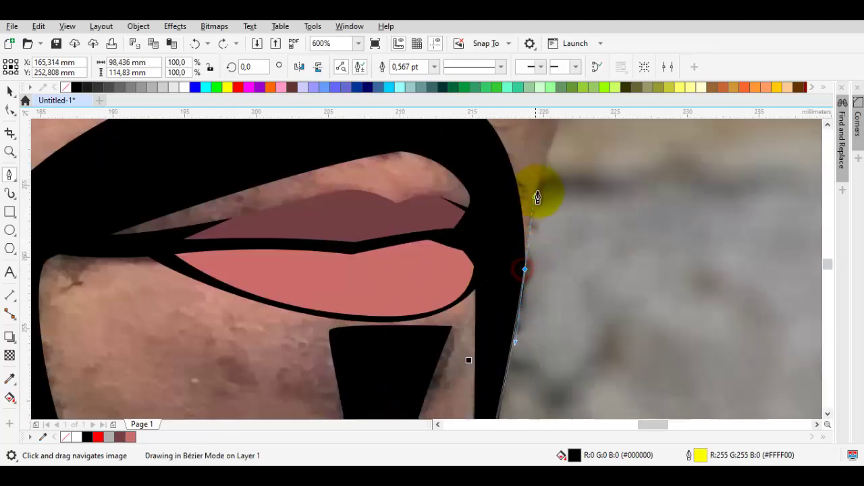
Step: Trace the skin outline along the far cheek beside the nose, about 106.5 by 114.8 mm
scroll(589, 130, down, 1)
drag(584, 124, 482, 376)
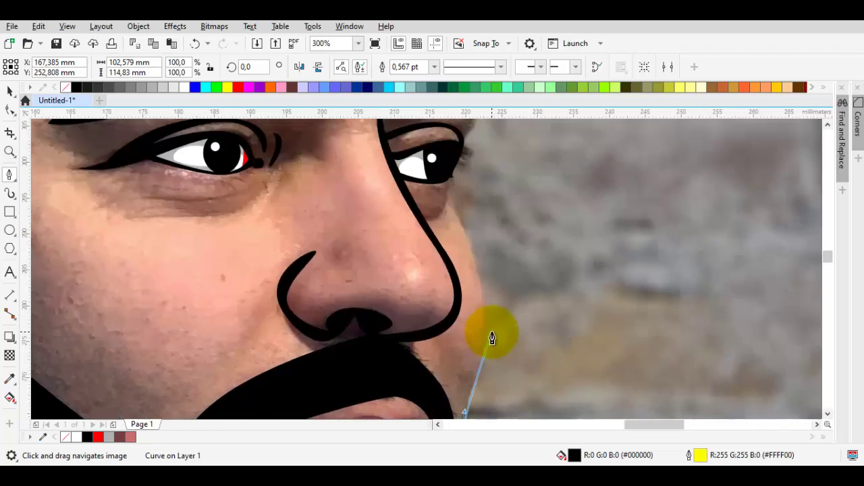
drag(485, 310, 490, 255)
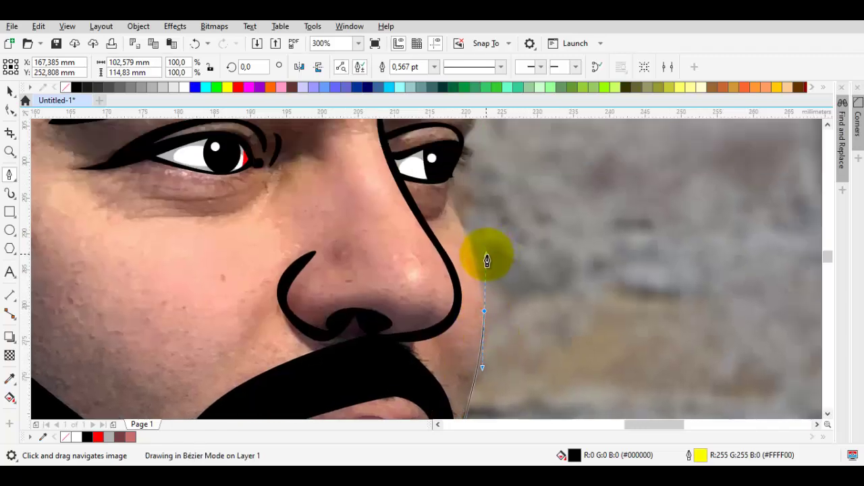
Step: Trace the skin outline past the far eye and around the far eyebrow, about 106.5 by 123.7 mm
scroll(470, 248, up, 2)
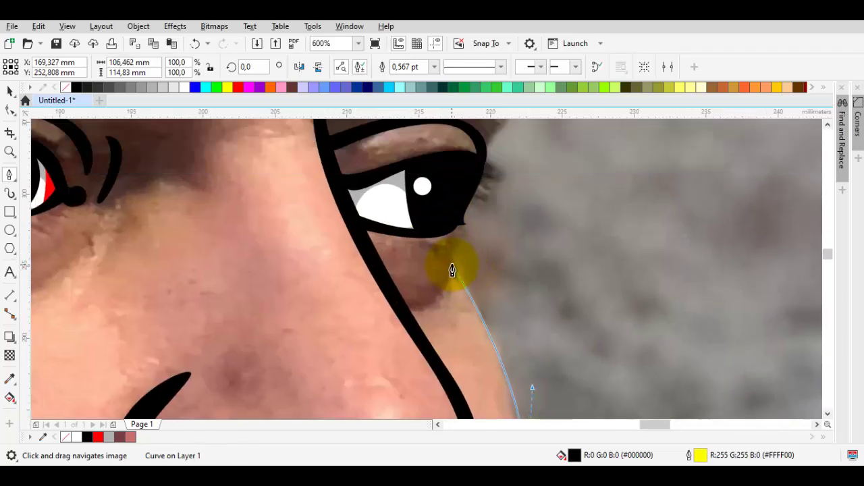
drag(461, 203, 462, 200)
drag(489, 144, 467, 236)
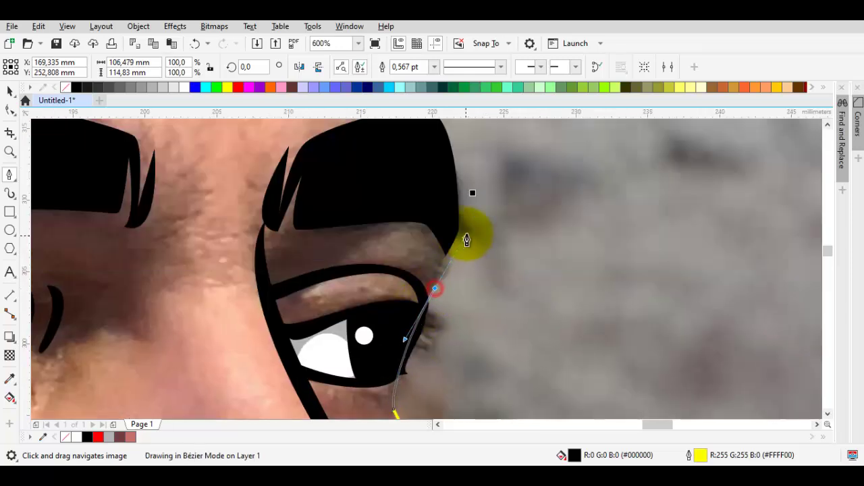
drag(471, 206, 470, 207)
drag(451, 156, 430, 310)
drag(412, 260, 411, 283)
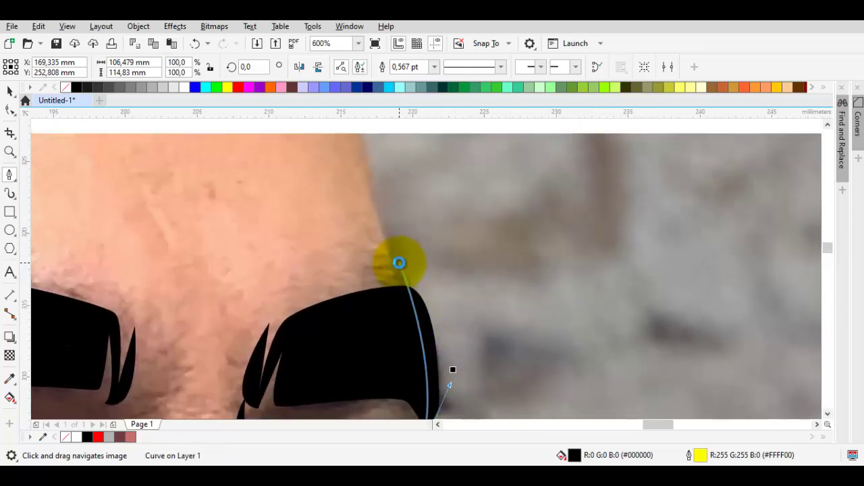
drag(391, 246, 336, 259)
Step: Extend the skin outline up the forehead edge into the front of the hair, about 106.5 by 152.5 mm
scroll(338, 164, down, 1)
scroll(335, 203, up, 2)
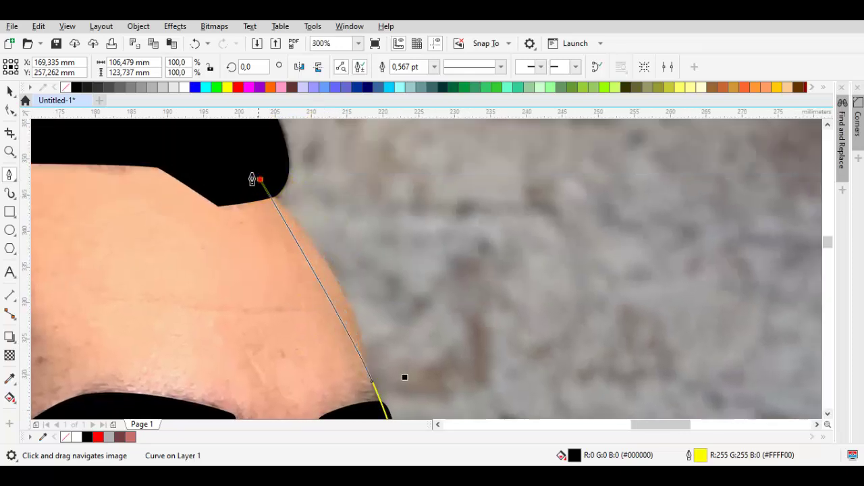
scroll(205, 139, up, 1)
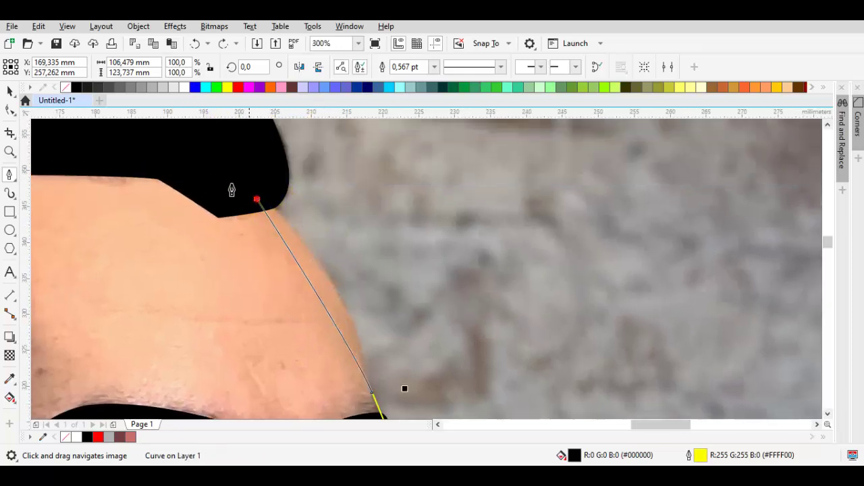
scroll(199, 158, down, 2)
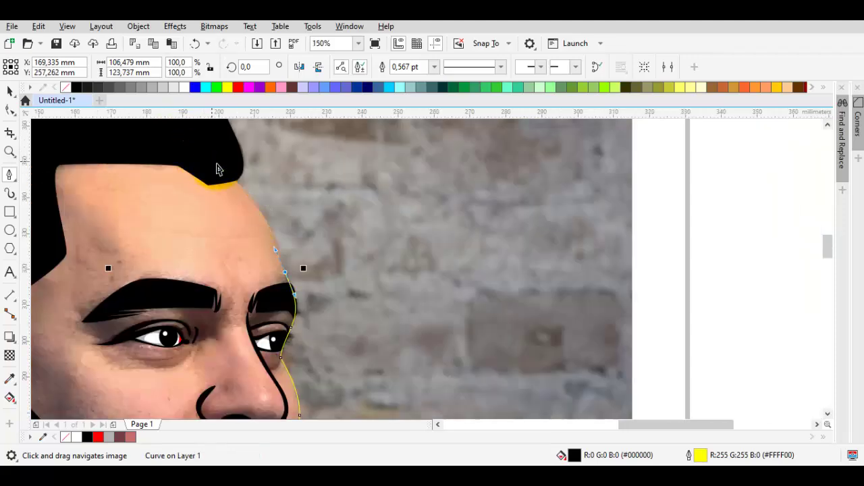
scroll(218, 168, up, 2)
drag(171, 129, 507, 256)
scroll(185, 149, down, 1)
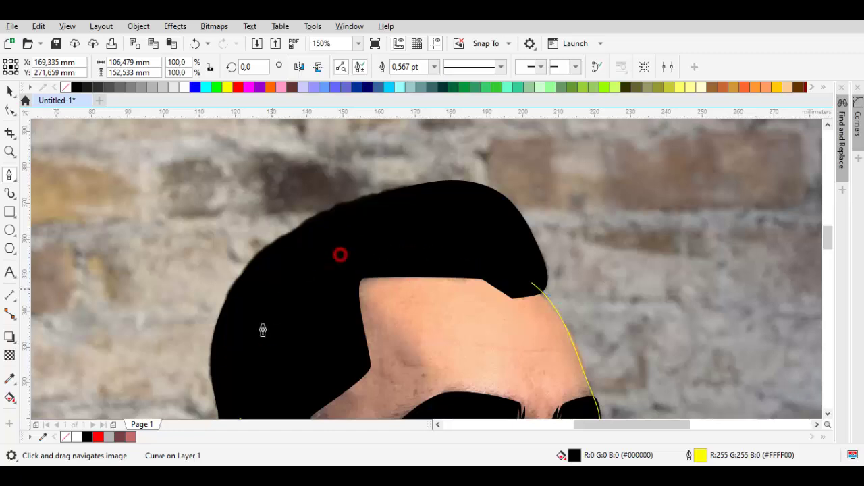
Step: Close the skin outline through the hair and down to its start at the ear, about 106.5 by 164.1 mm
drag(340, 254, 272, 289)
drag(276, 366, 314, 224)
click(286, 277)
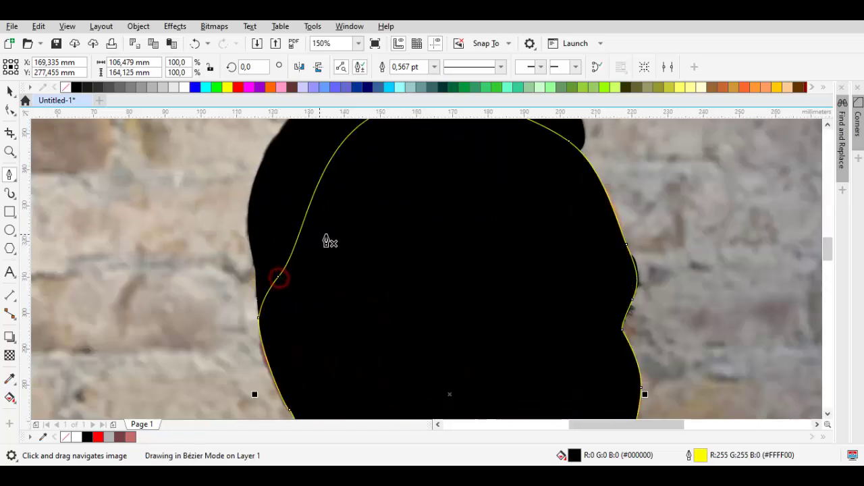
Step: Set the skin shape's outline width to 4 pt and remove its black fill
click(433, 67)
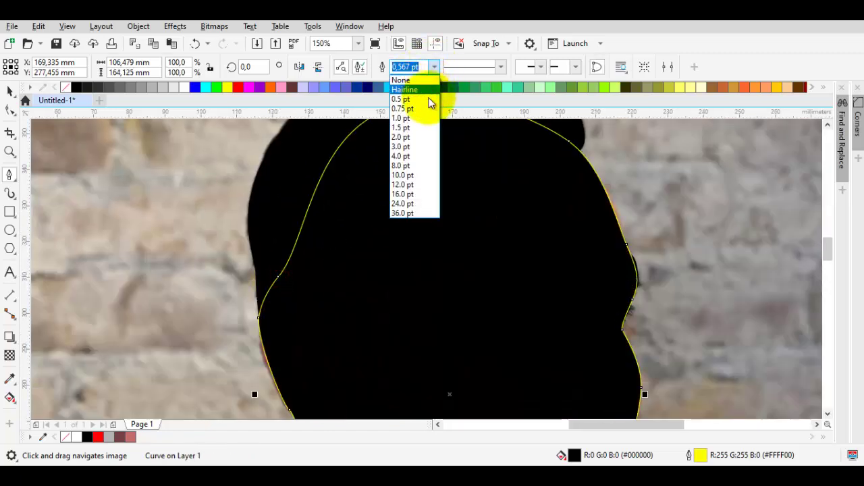
click(421, 127)
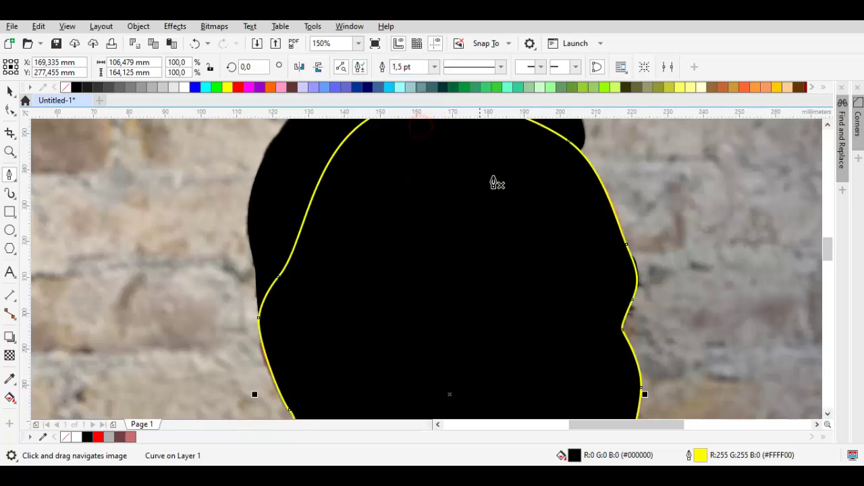
click(430, 67)
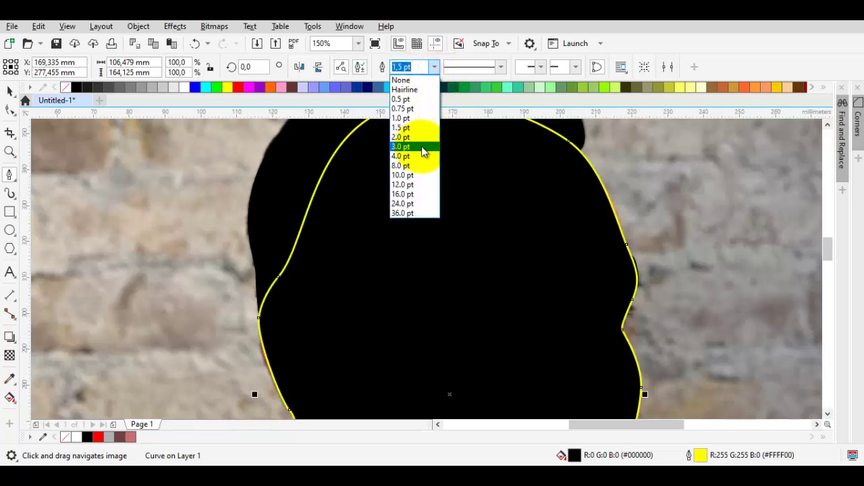
click(416, 155)
right_click(540, 200)
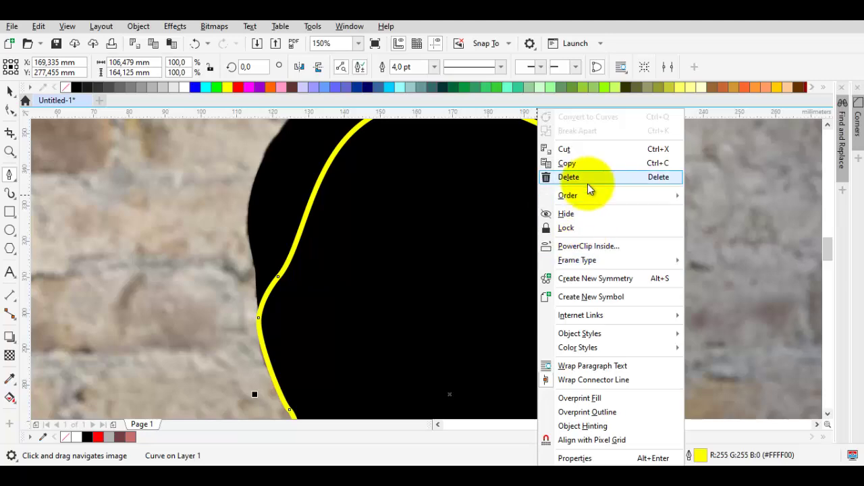
click(723, 283)
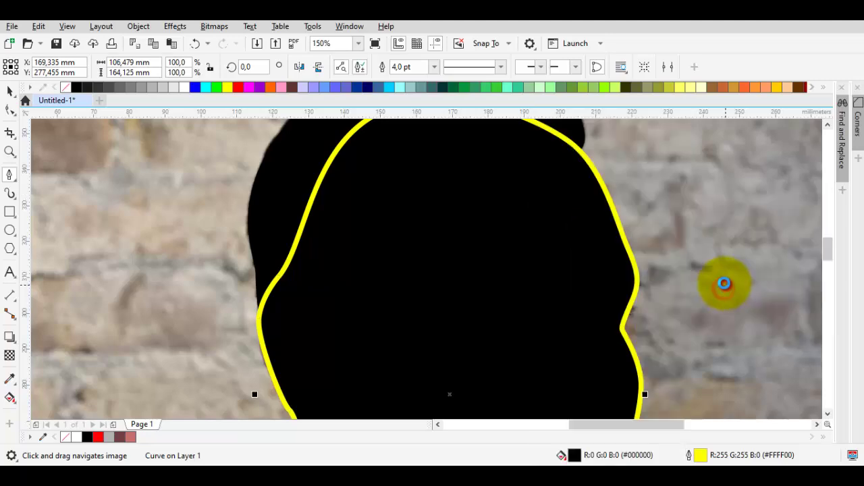
scroll(470, 299, down, 3)
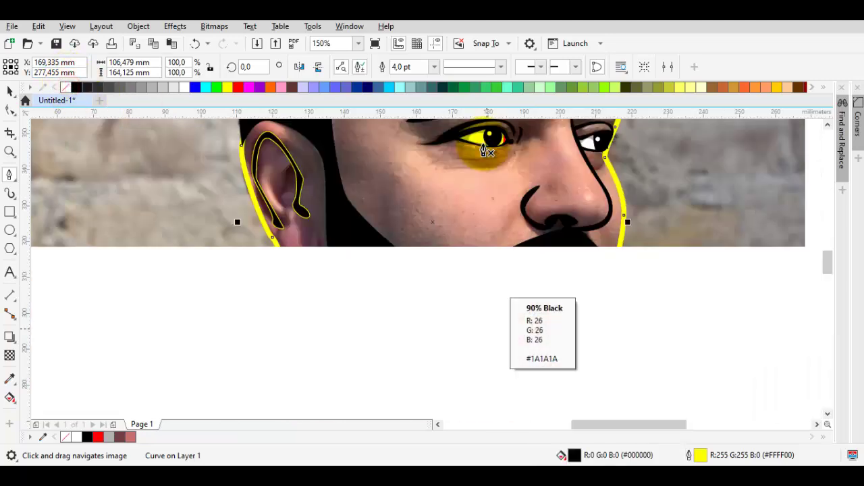
Step: Delete the extra node on the skin outline at the back of the neck above the collar
scroll(414, 309, up, 4)
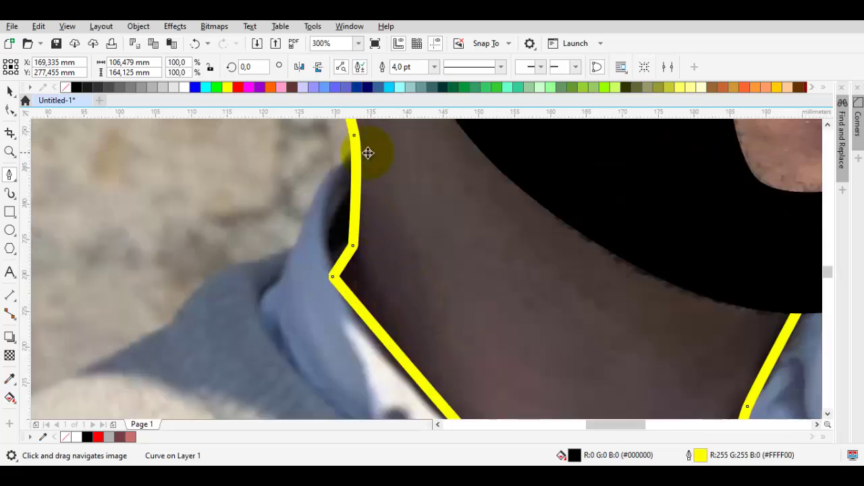
drag(368, 153, 392, 258)
key(F10)
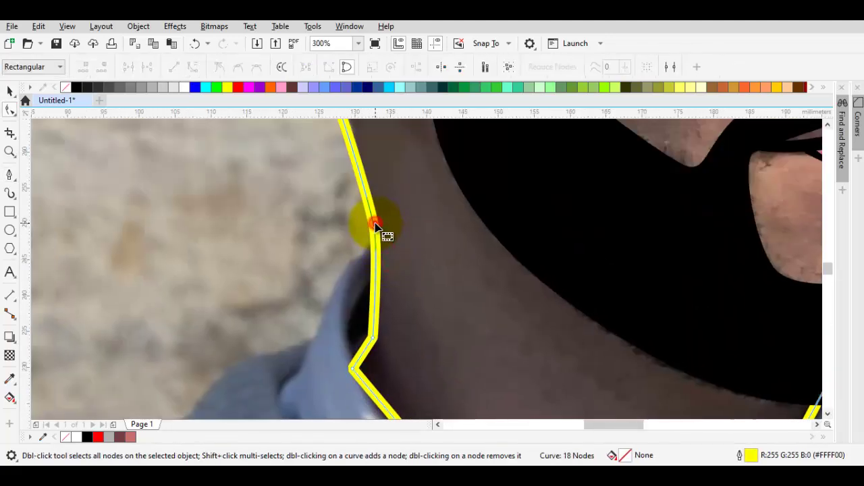
double_click(376, 230)
scroll(385, 231, down, 2)
key(space)
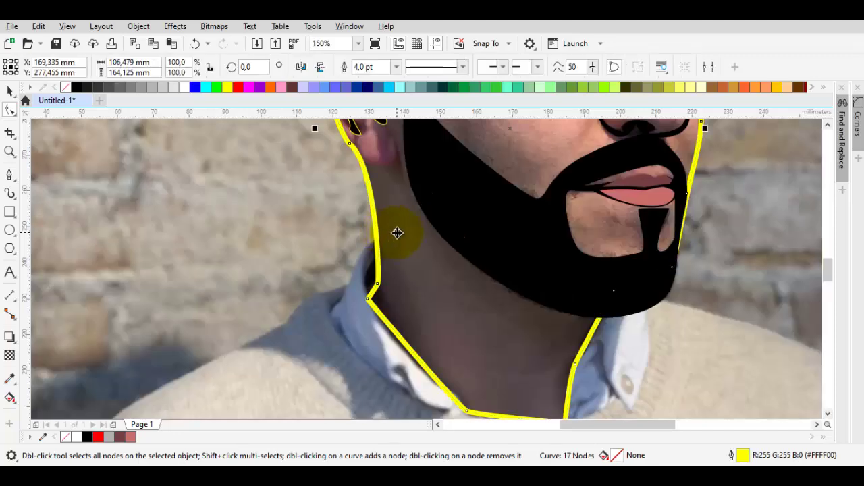
Step: Try an outline width of 8 pt on the skin shape
click(397, 67)
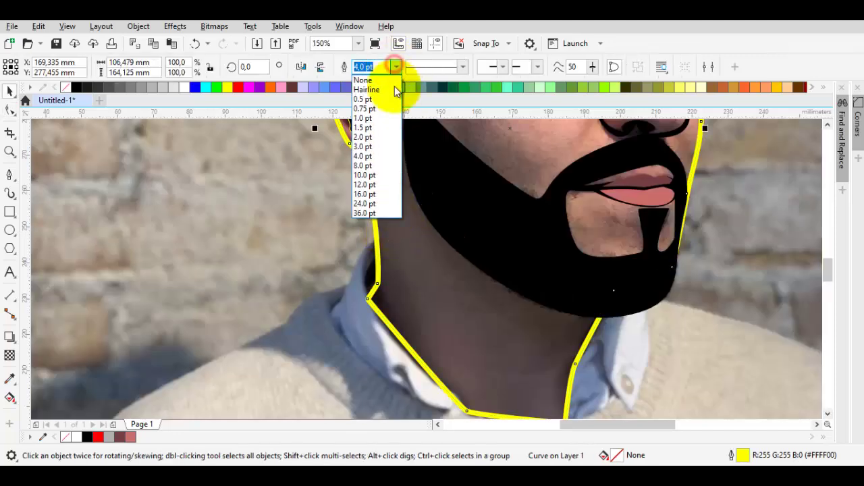
click(371, 164)
scroll(403, 180, down, 2)
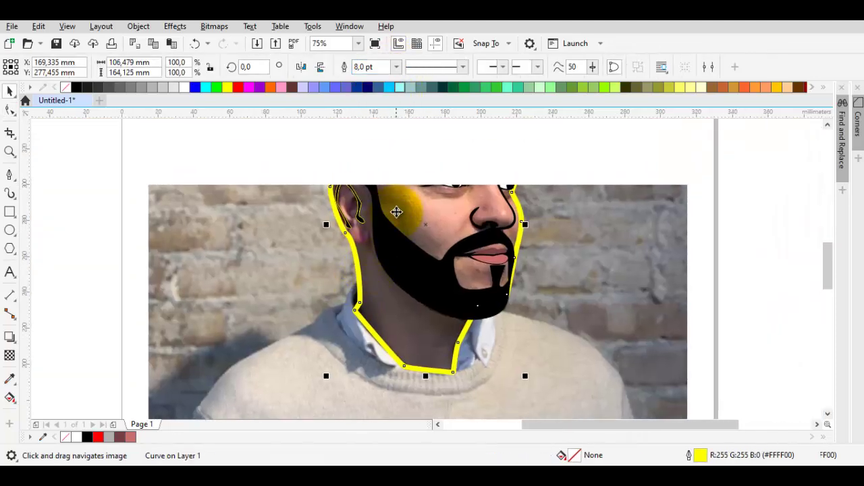
key(ctrl+z)
Step: Set the skin shape's outline width to 6 pt
drag(383, 66, 338, 68)
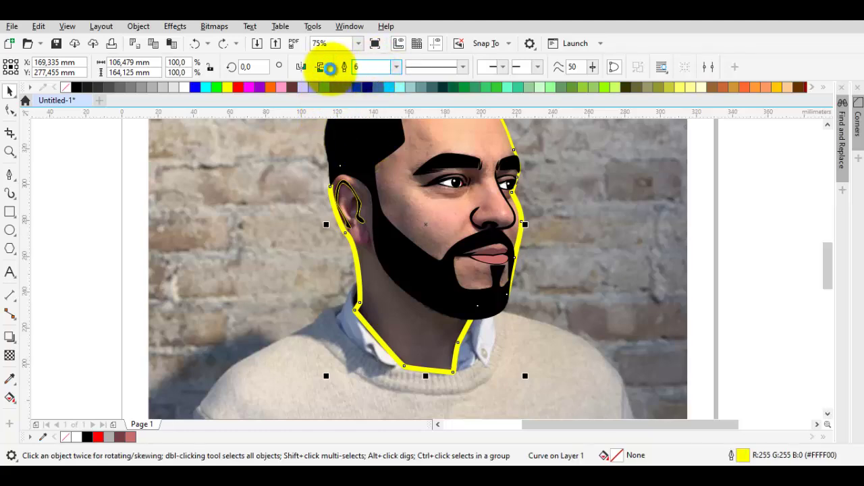
text(6)
key(Return)
Step: Convert the skin shape's outline to a separate object coloured black, and leave the inner skin shape without a fill
scroll(531, 139, up, 4)
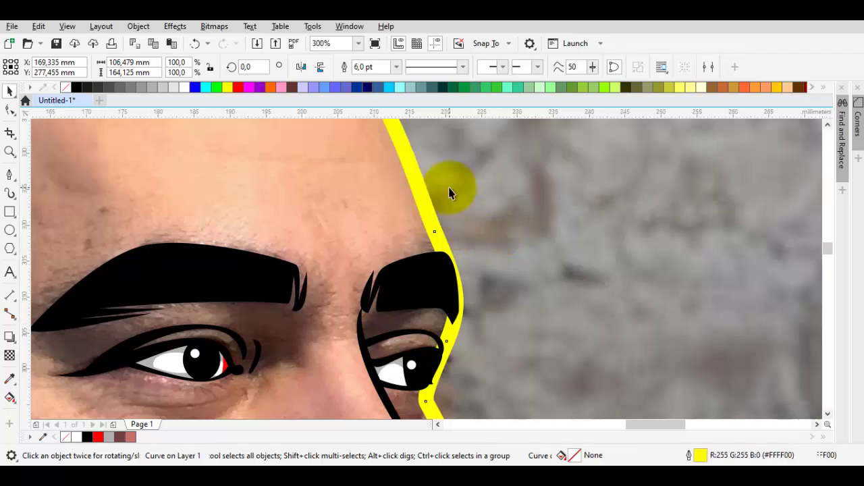
click(186, 89)
scroll(452, 275, up, 2)
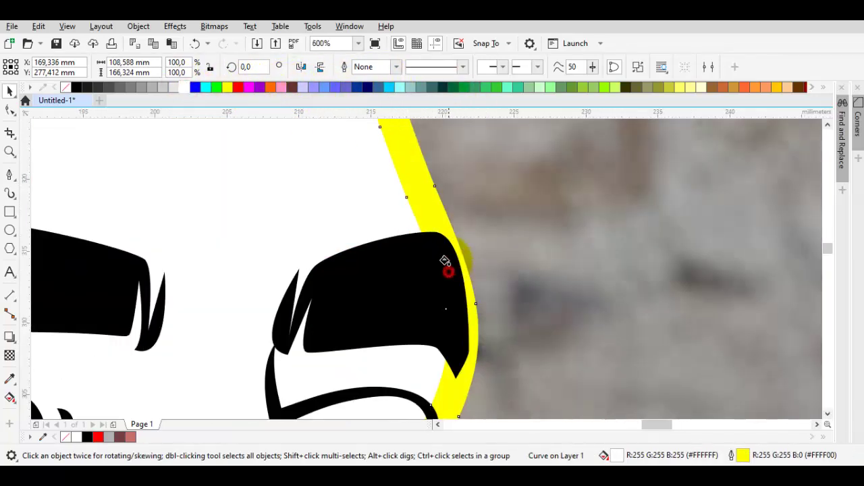
click(421, 208)
scroll(368, 195, down, 2)
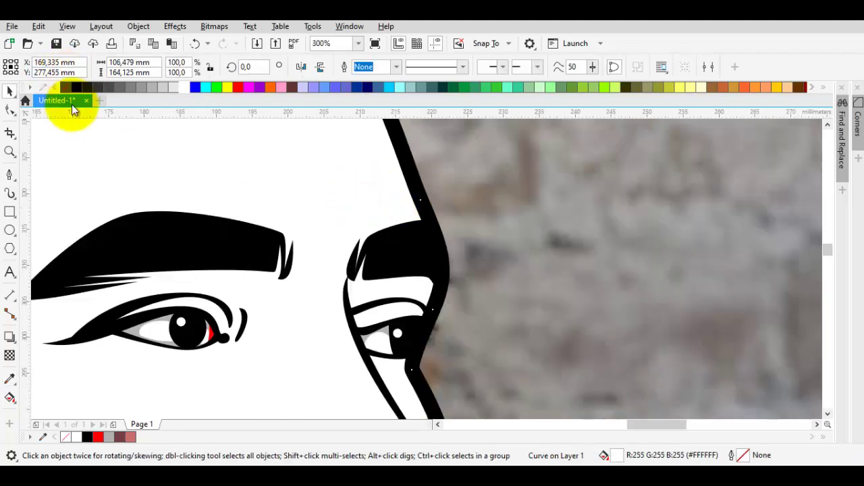
click(65, 89)
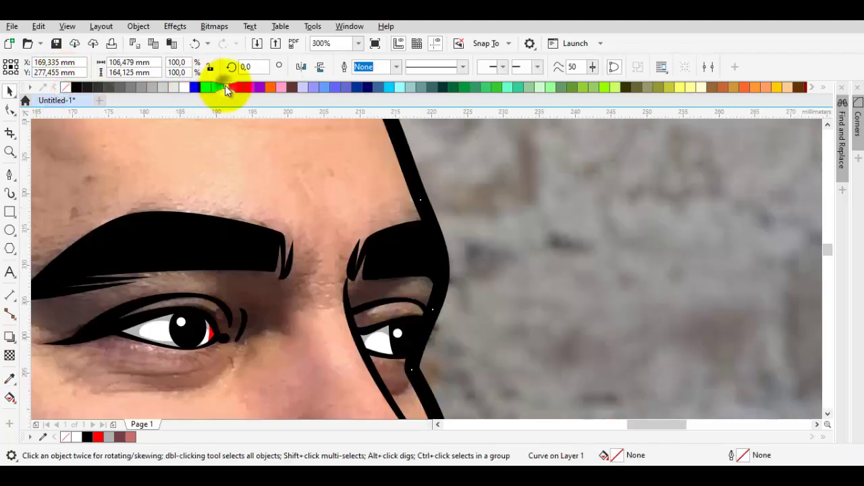
scroll(405, 202, down, 4)
click(640, 227)
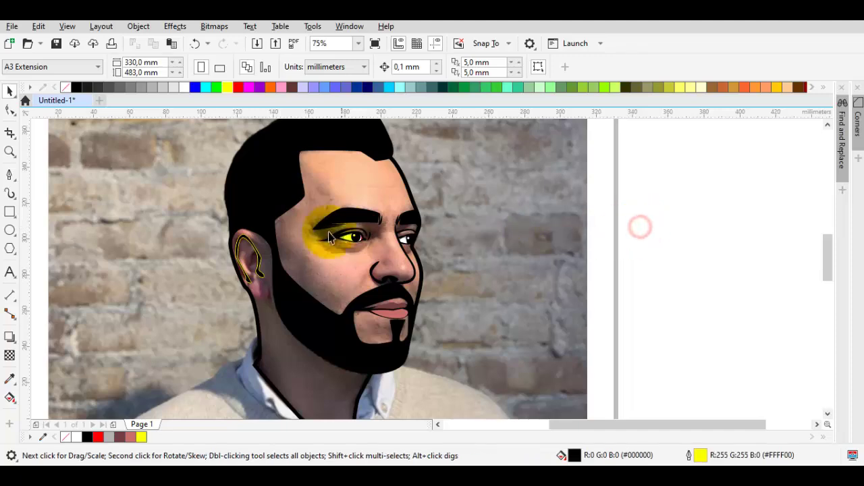
Step: Start the earlobe contour along the lobe's lower edge to the black outline at the back of the neck
scroll(245, 314, up, 2)
key(space)
drag(299, 195, 316, 255)
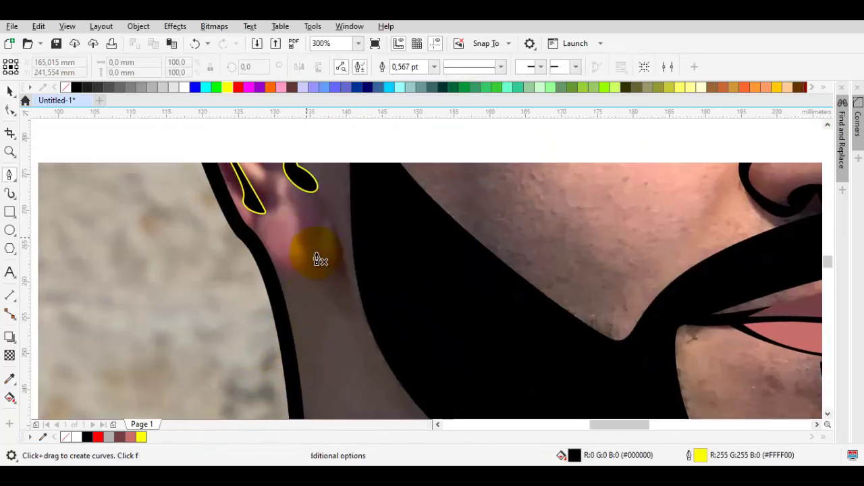
scroll(317, 260, up, 2)
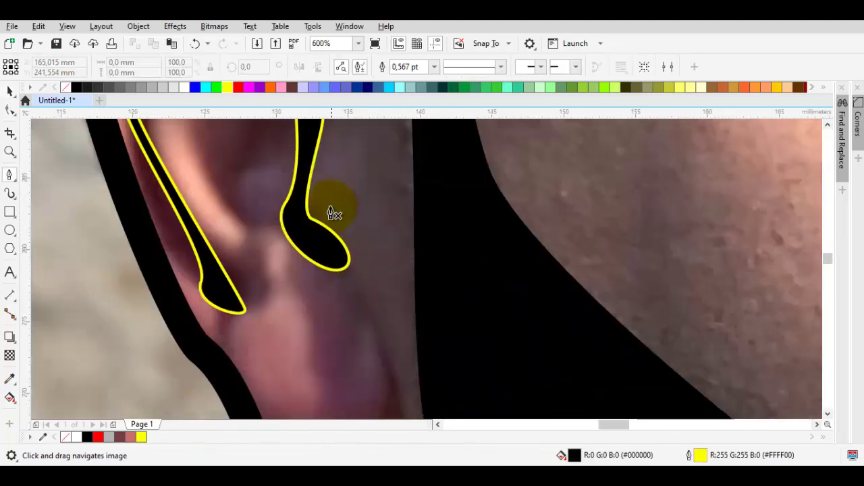
scroll(372, 323, down, 2)
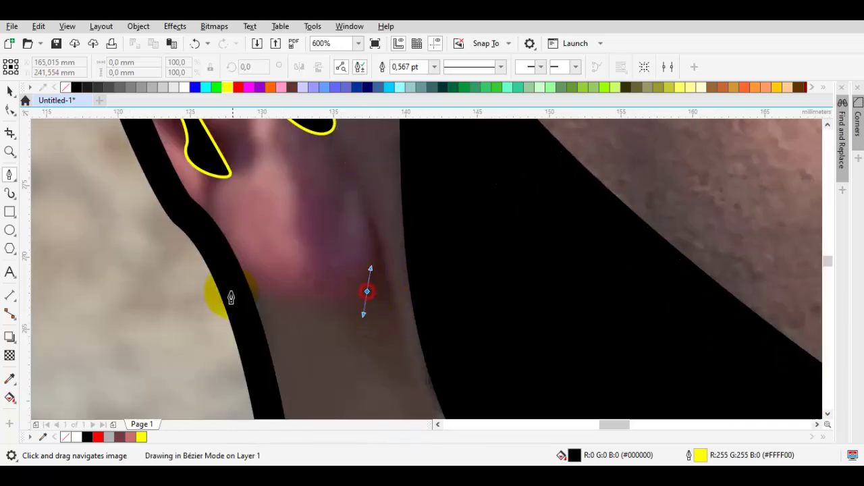
drag(210, 206, 210, 207)
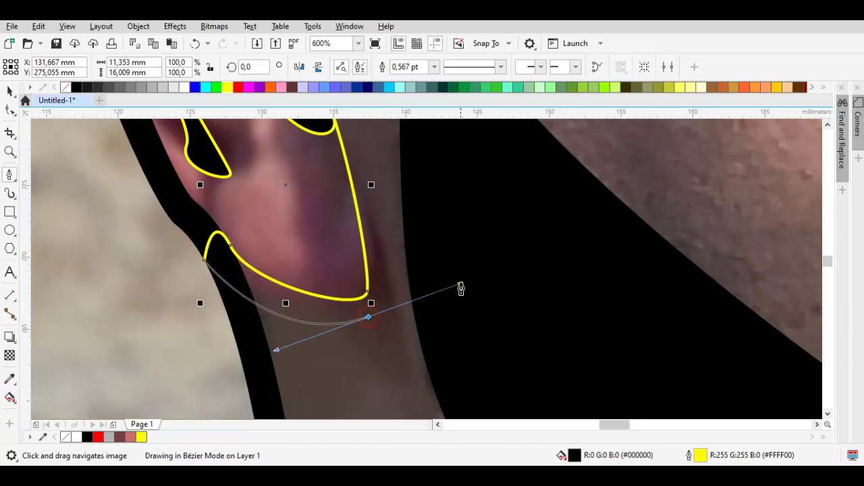
Step: Close the earlobe contour beneath the lobe and up its front edge to the inner ear fold, about 13.2 by 17.7 mm
drag(370, 195, 403, 196)
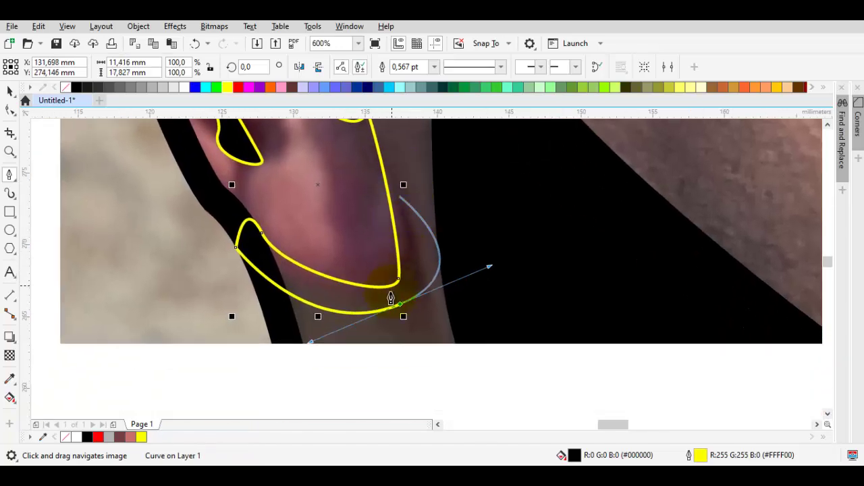
key(ctrl+z)
drag(391, 308, 480, 295)
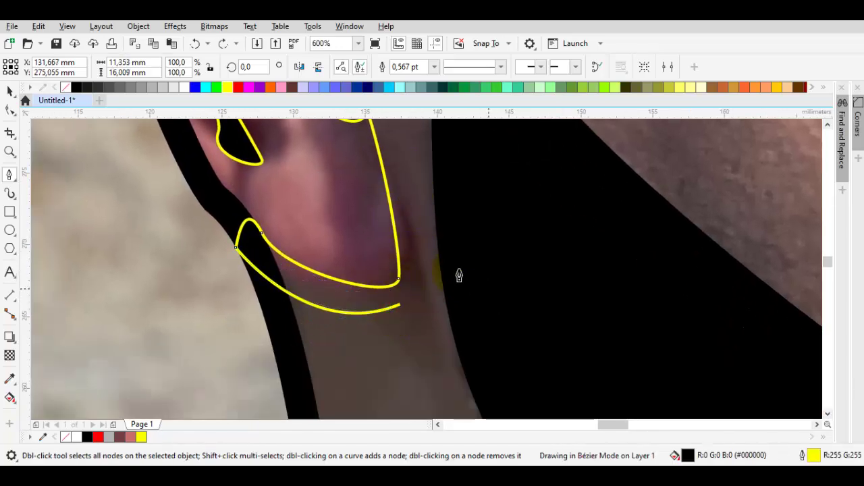
drag(376, 161, 380, 303)
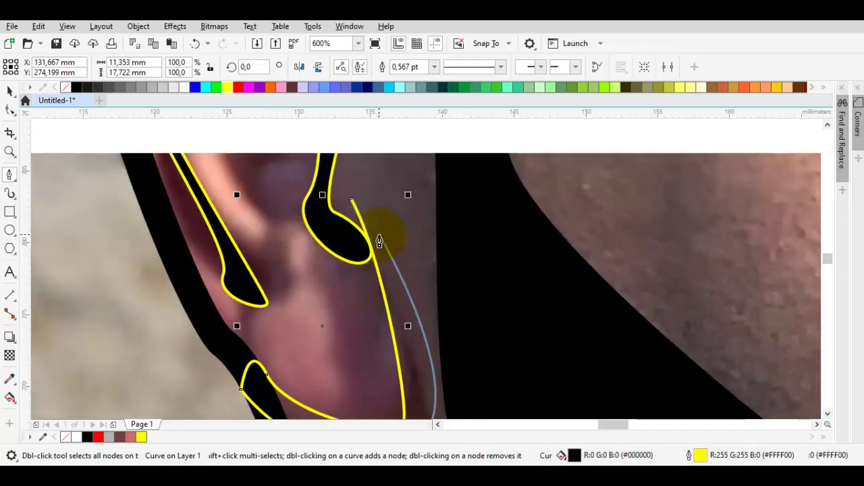
click(353, 200)
Step: Draw a tapered crease from the earlobe down to the beard edge, about 6.9 by 13.3 mm, and select it together with the earlobe contour
scroll(401, 160, down, 4)
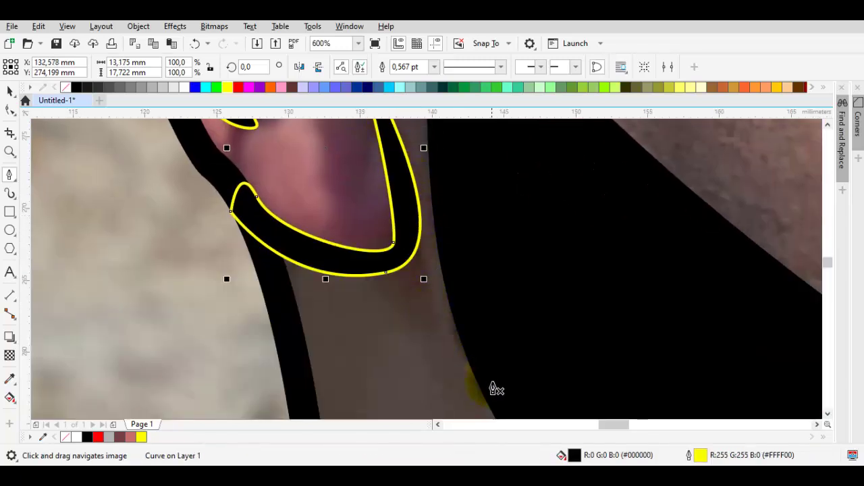
click(415, 196)
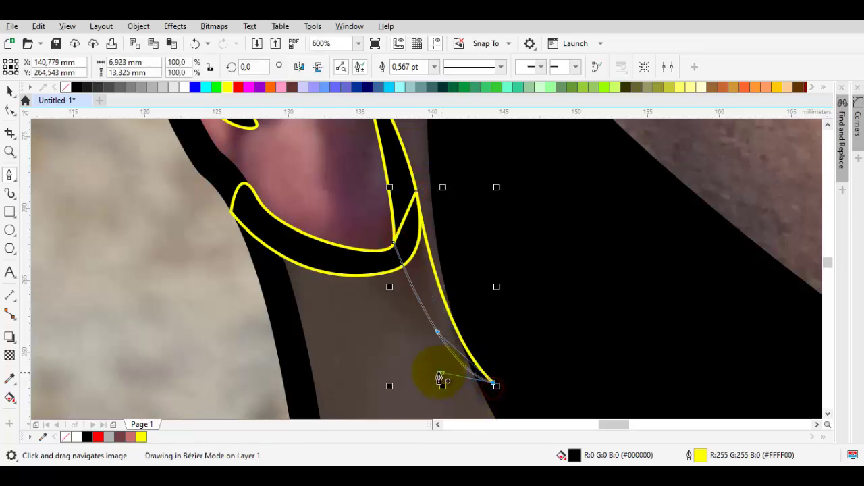
drag(440, 376, 436, 368)
key(space)
shift+click(332, 249)
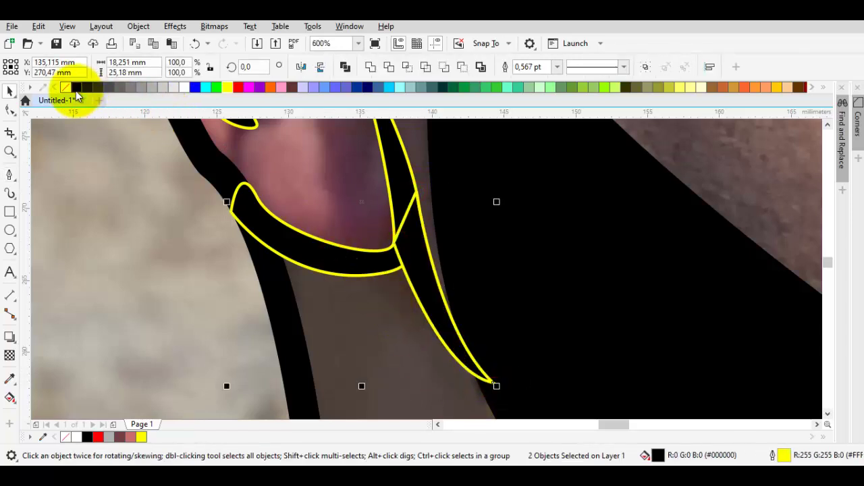
Step: Remove the outline from the earlobe contour and its crease, and from the inner ear contour
right_click(66, 86)
drag(246, 128, 283, 252)
click(272, 225)
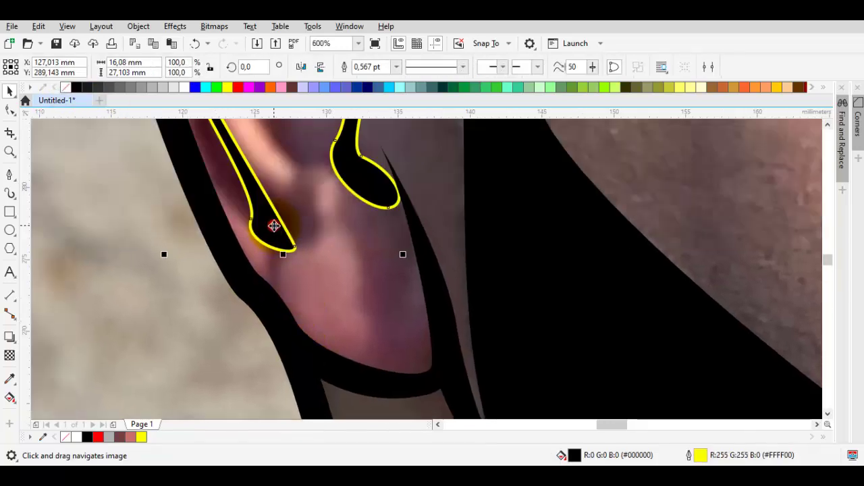
right_click(65, 87)
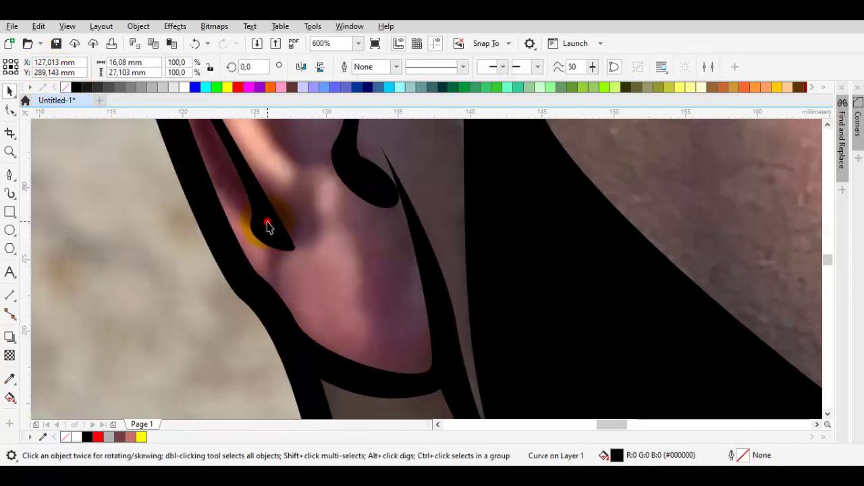
Step: Reshape the back edge of the inner ear contour's lower end into a smooth taper without the bulge
key(F10)
click(253, 216)
drag(252, 217, 229, 163)
key(Escape)
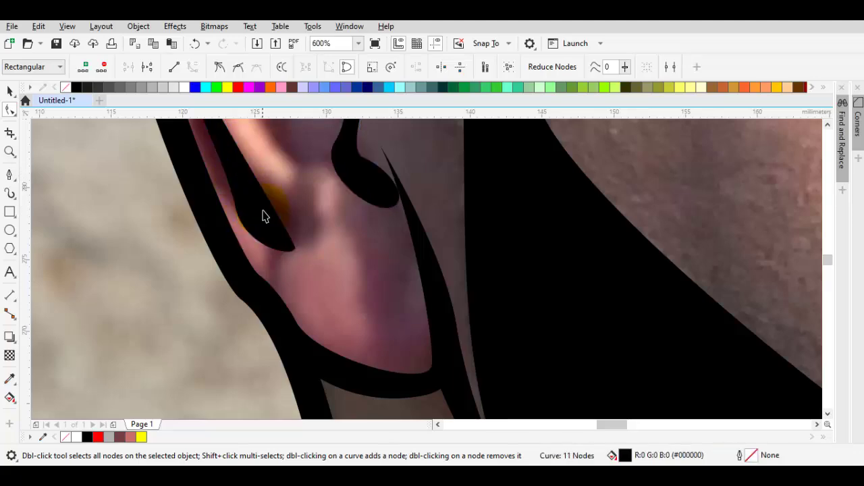
key(space)
Step: Reshape the tapered upper tip of the earlobe contour in front of the inner ear fold
scroll(263, 208, down, 2)
drag(300, 222, 299, 308)
scroll(299, 308, up, 1)
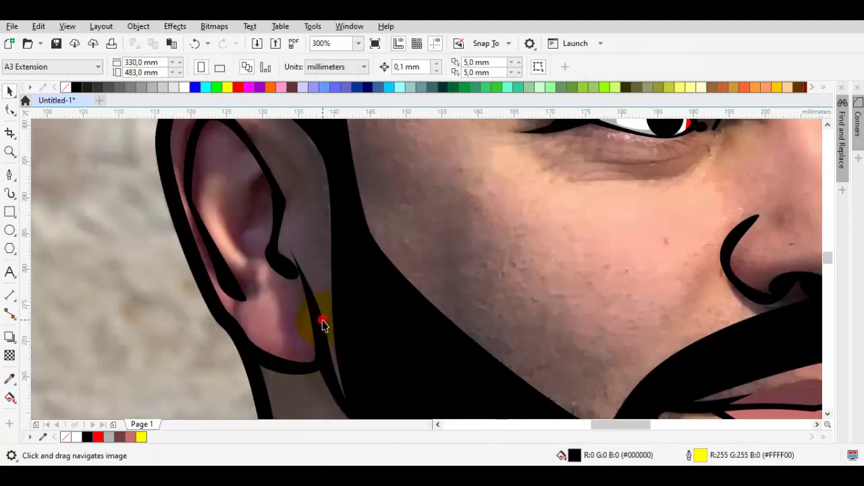
click(323, 321)
key(F10)
scroll(301, 252, up, 1)
drag(278, 243, 289, 244)
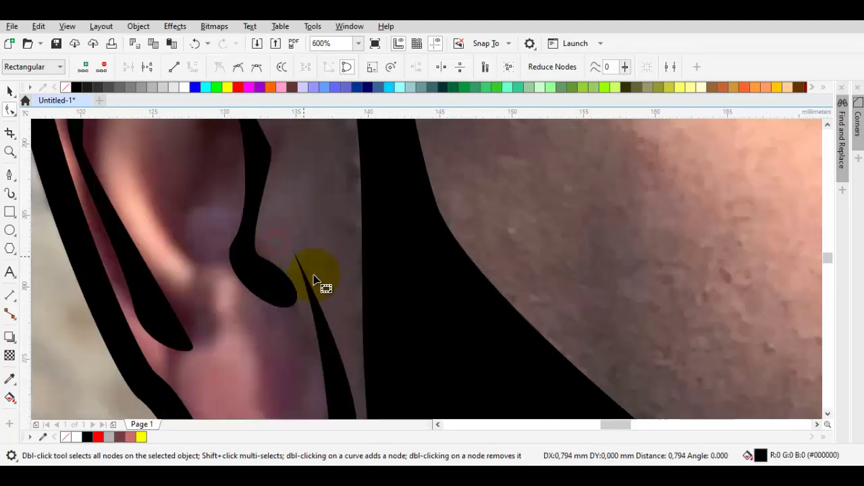
drag(313, 277, 314, 298)
key(space)
scroll(317, 298, down, 2)
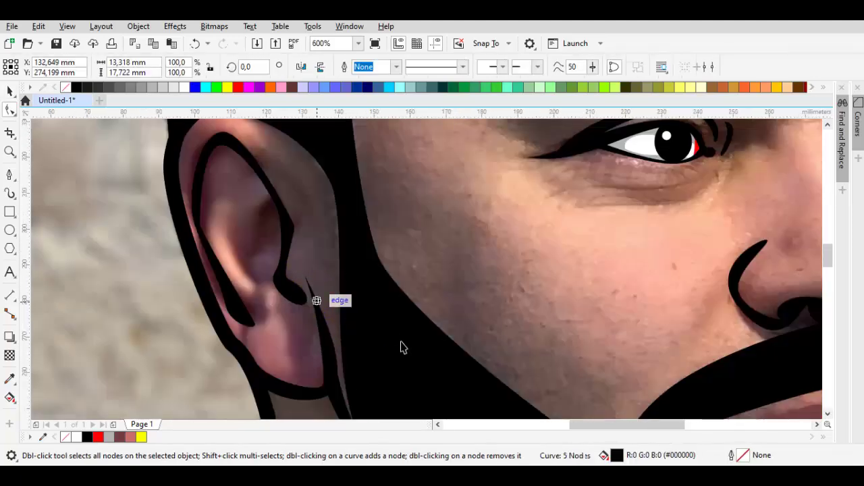
Step: Adjust the curve of the nose contour along the lower bridge, just above the nose tip
click(401, 342)
drag(399, 337, 290, 253)
scroll(354, 290, down, 1)
drag(389, 294, 320, 222)
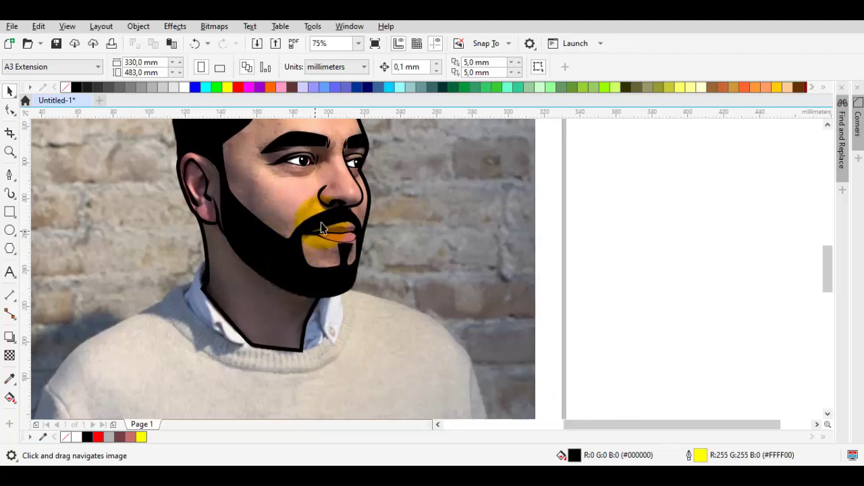
scroll(373, 239, up, 2)
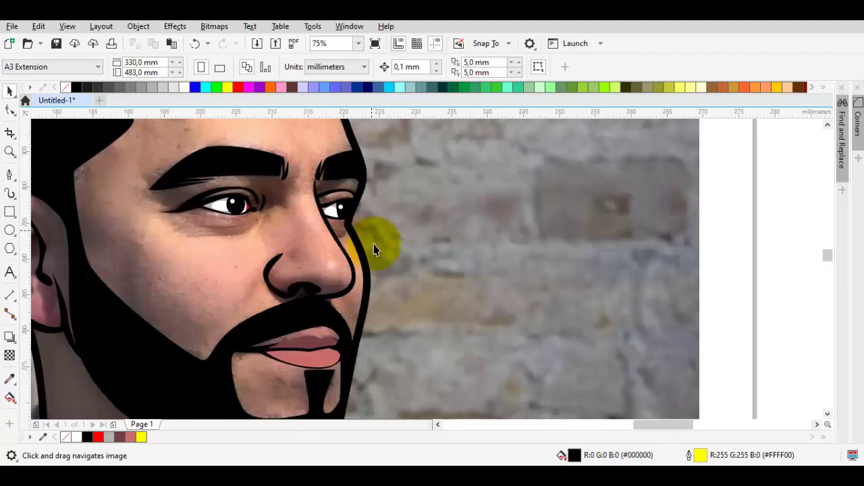
scroll(330, 345, up, 1)
click(330, 345)
key(F10)
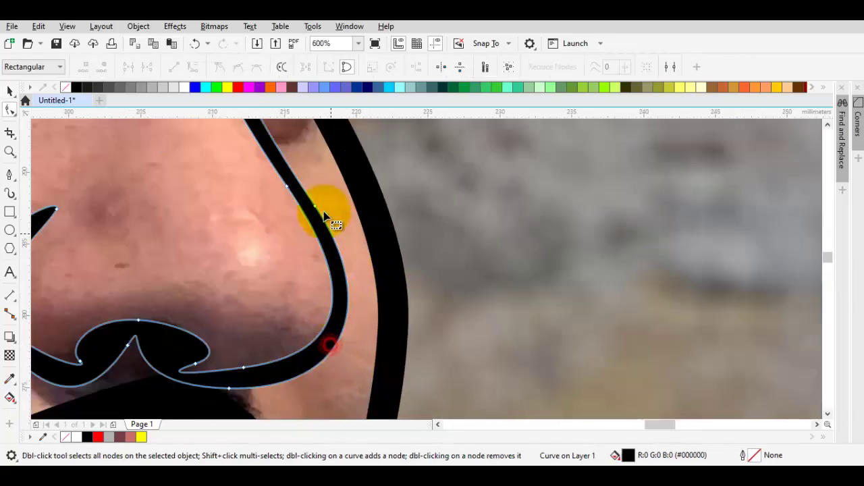
scroll(308, 201, up, 2)
drag(299, 234, 286, 230)
scroll(287, 229, down, 2)
key(space)
Step: Draw a small crease under the far eye between the nose line and face outline, about 3.8 by 1.5 mm, without outline
drag(291, 198, 338, 326)
key(space)
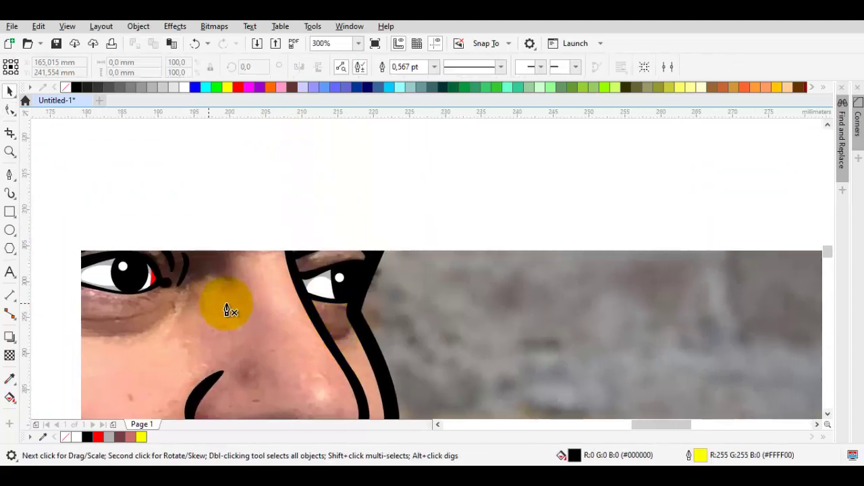
drag(225, 304, 319, 305)
scroll(346, 317, down, 1)
scroll(347, 317, up, 1)
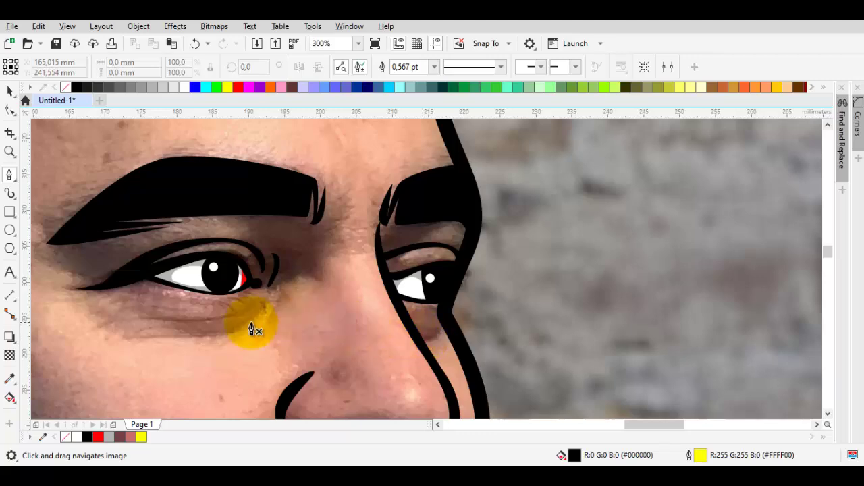
drag(164, 312, 384, 346)
scroll(281, 314, up, 1)
scroll(377, 348, down, 1)
scroll(409, 358, down, 1)
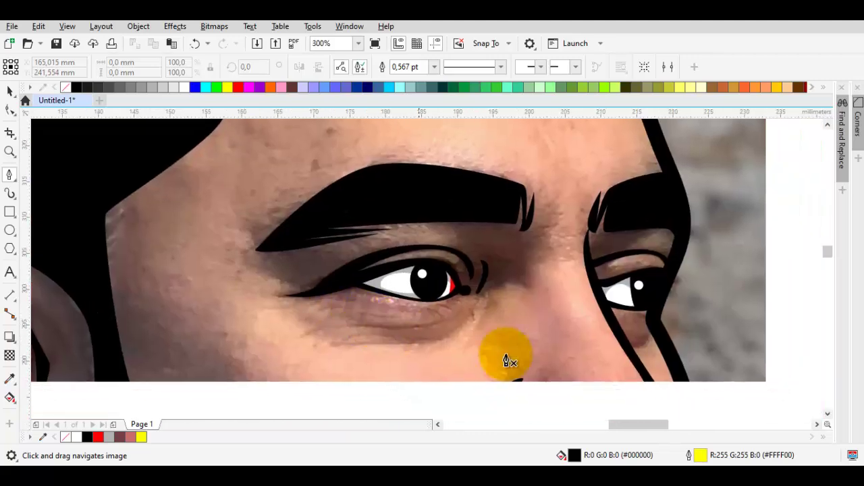
scroll(642, 347, up, 2)
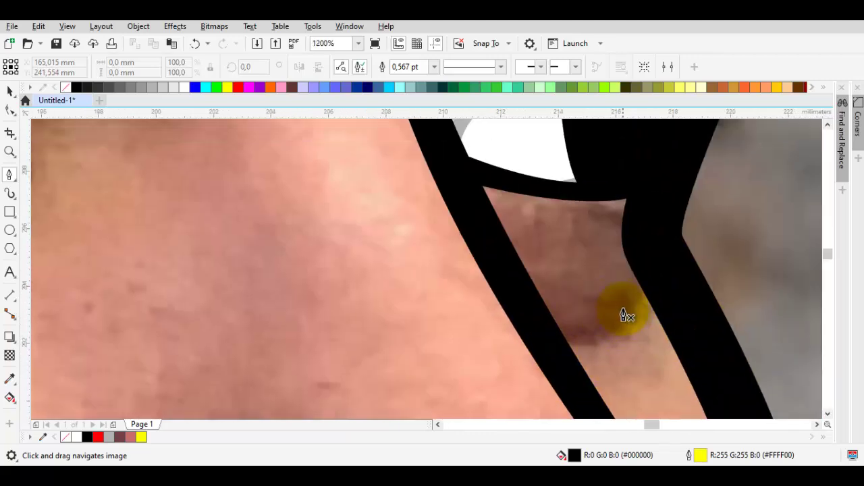
drag(623, 309, 609, 348)
drag(494, 272, 494, 269)
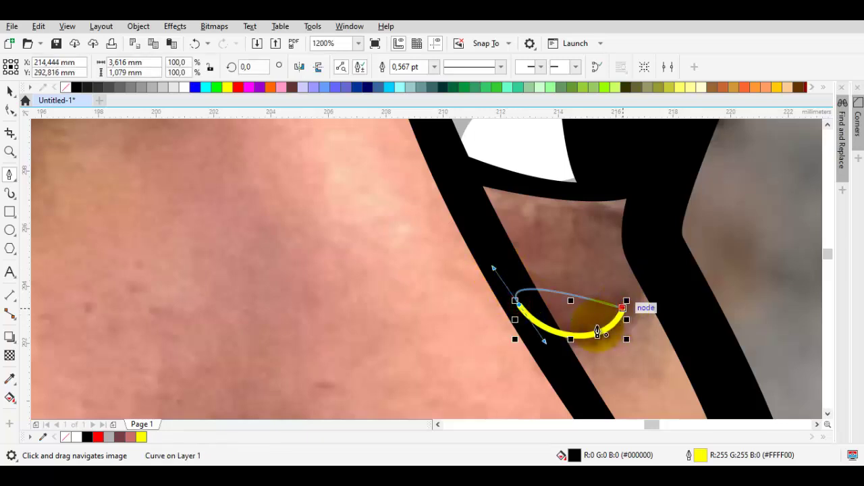
drag(589, 346, 586, 344)
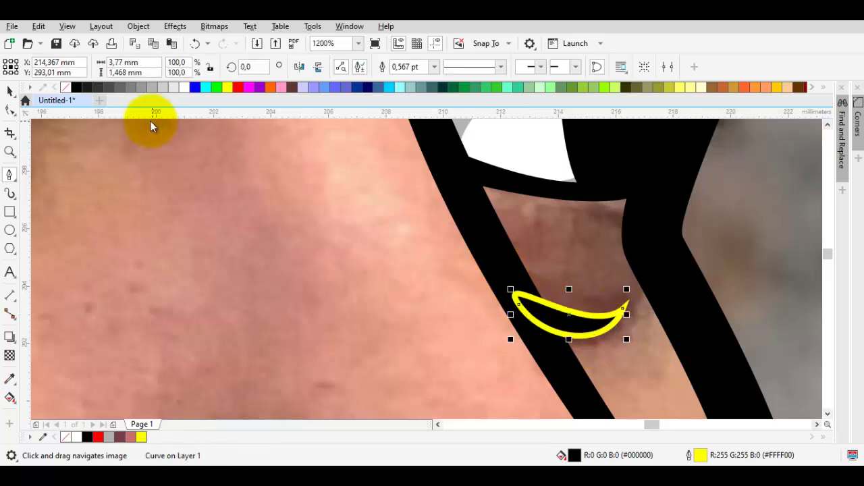
right_click(65, 87)
Step: Draw a tapered crescent crease beneath the near eye, about 9.8 by 2.7 mm
scroll(367, 245, down, 2)
drag(287, 247, 591, 281)
scroll(511, 279, up, 1)
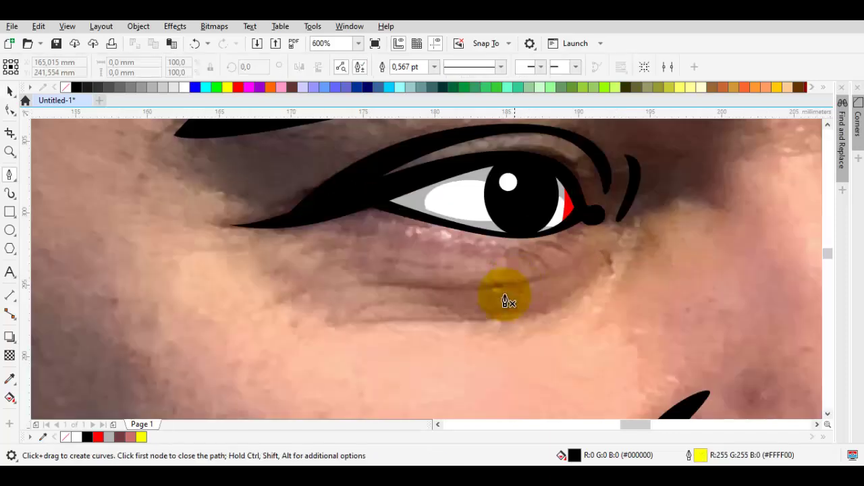
drag(439, 304, 554, 339)
click(582, 276)
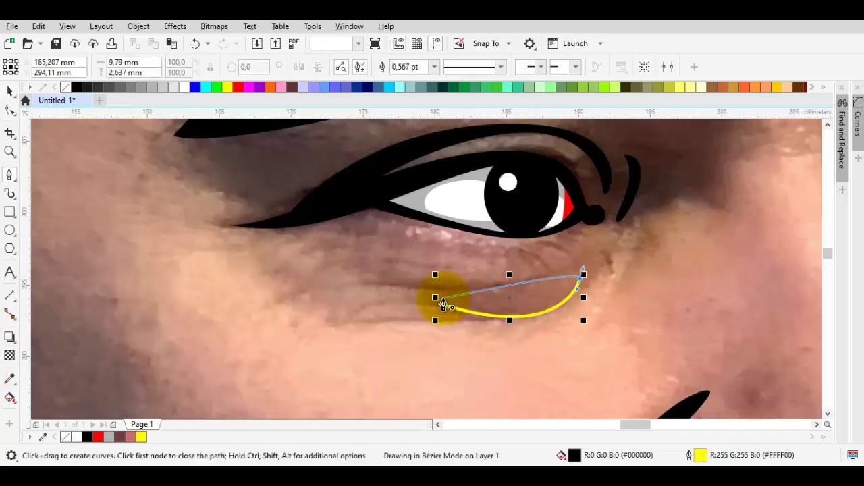
drag(542, 322, 532, 317)
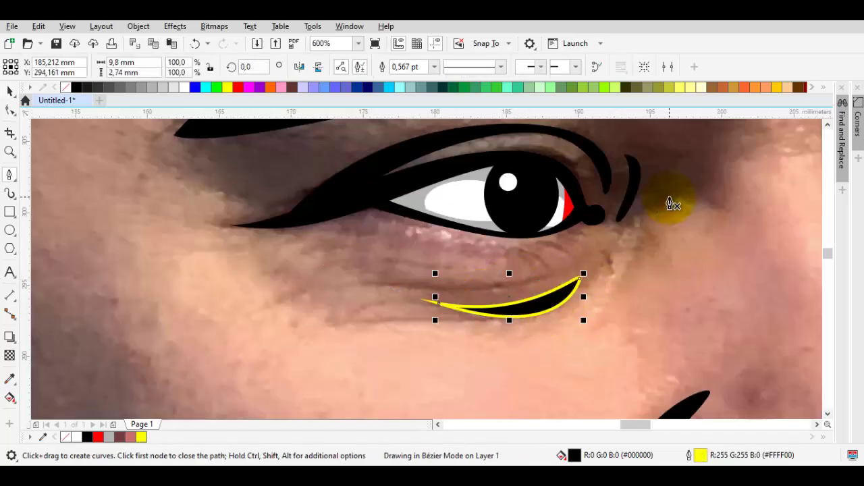
Step: Reshape the small crease beside the near eye's inner corner, giving it a longer, fuller upper end
drag(673, 201, 608, 300)
key(space)
double_click(569, 276)
drag(561, 253, 610, 244)
key(space)
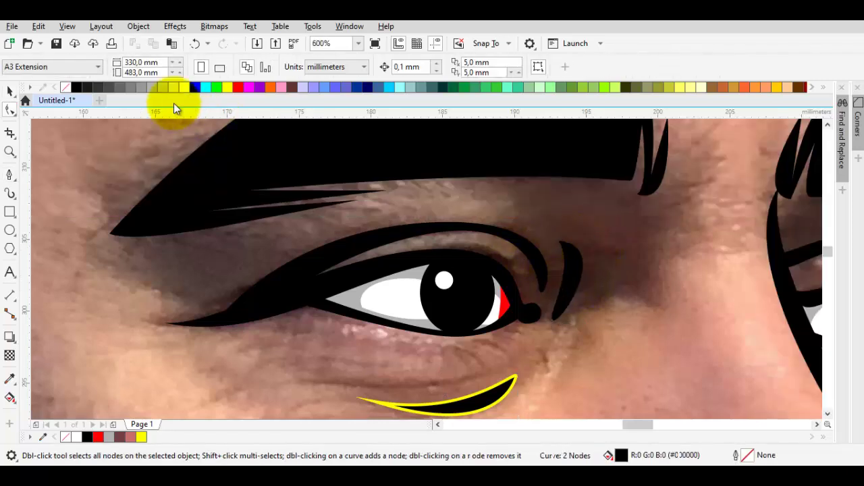
Step: Remove the outlines from all objects on the page and clear the selection
key(ctrl+a)
right_click(67, 88)
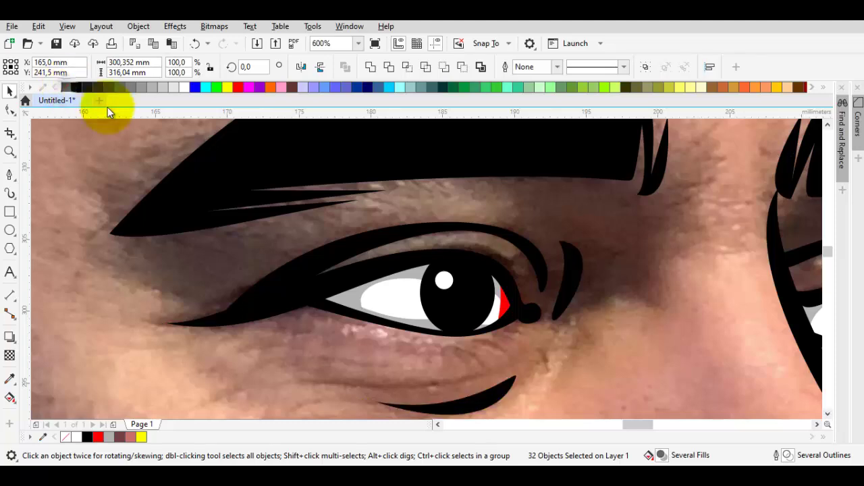
key(Escape)
Step: Delete the portrait photo to inspect the traced shapes on their own, and undo the deletion
scroll(420, 249, down, 2)
click(572, 247)
scroll(572, 247, down, 3)
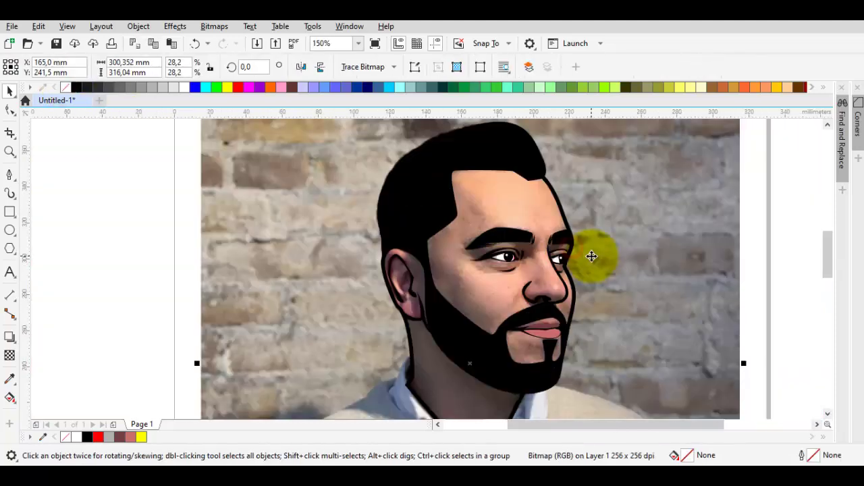
key(Delete)
scroll(571, 250, up, 6)
key(ctrl+z)
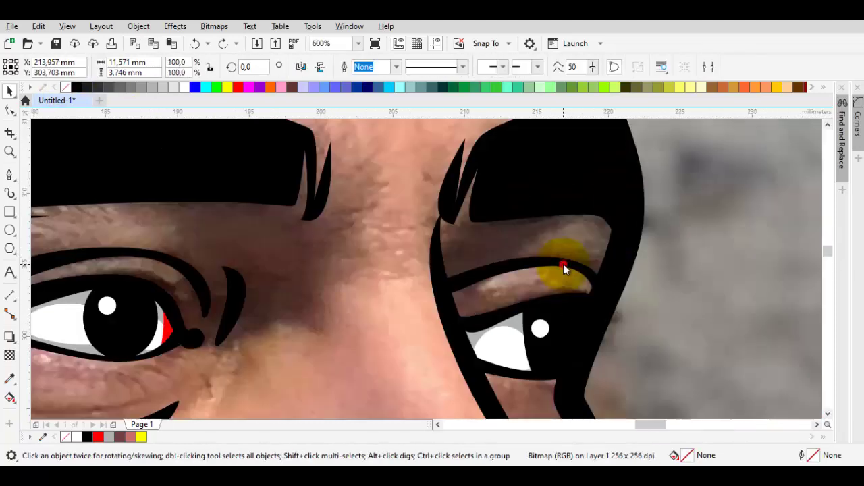
Step: Extend the curve handle on the upper edge of the far eye's eyelid fold to round out its arc
key(space)
click(563, 264)
scroll(563, 264, up, 2)
click(576, 256)
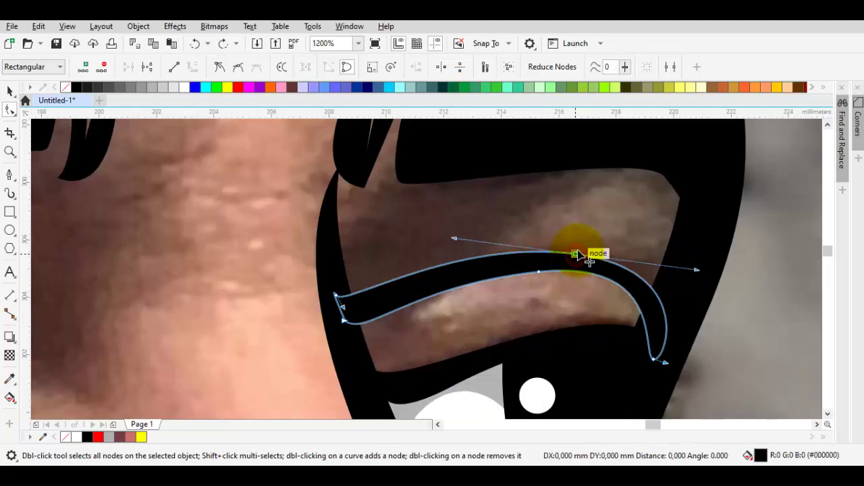
drag(453, 237, 401, 230)
key(Escape)
key(space)
scroll(451, 261, down, 3)
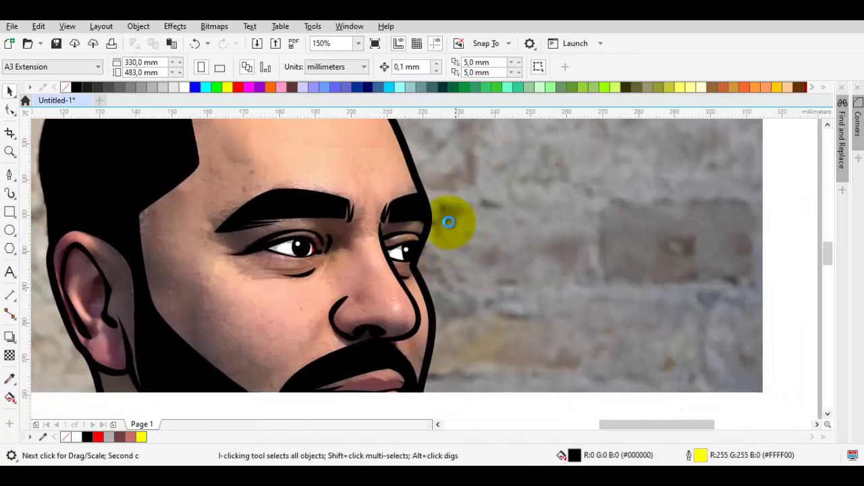
click(297, 167)
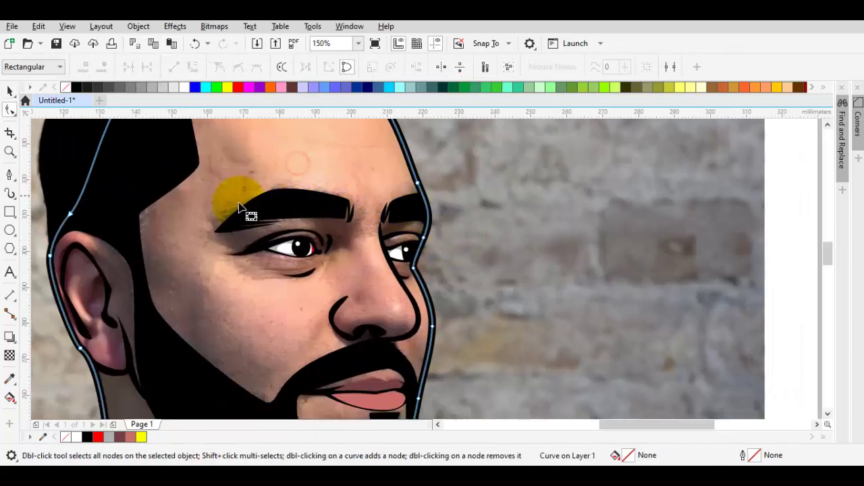
scroll(202, 253, left, 2)
key(Escape)
key(space)
Step: Start a shadow shape around the near eye from the brow's outer tip, beneath the lash wing and across the eye to the nose side
key(F5)
scroll(300, 234, up, 2)
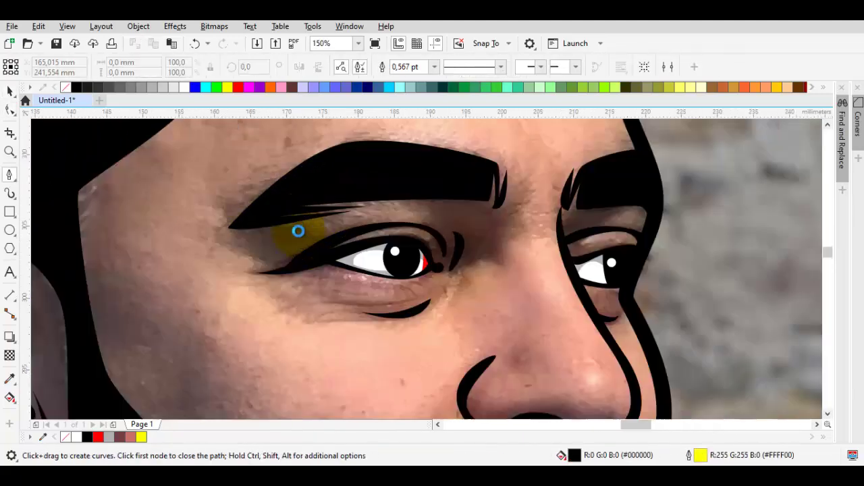
drag(143, 224, 266, 370)
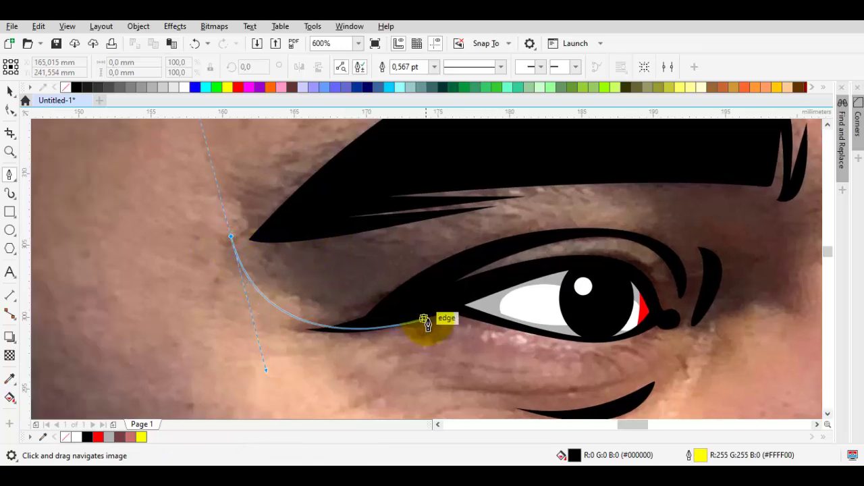
drag(464, 317, 565, 287)
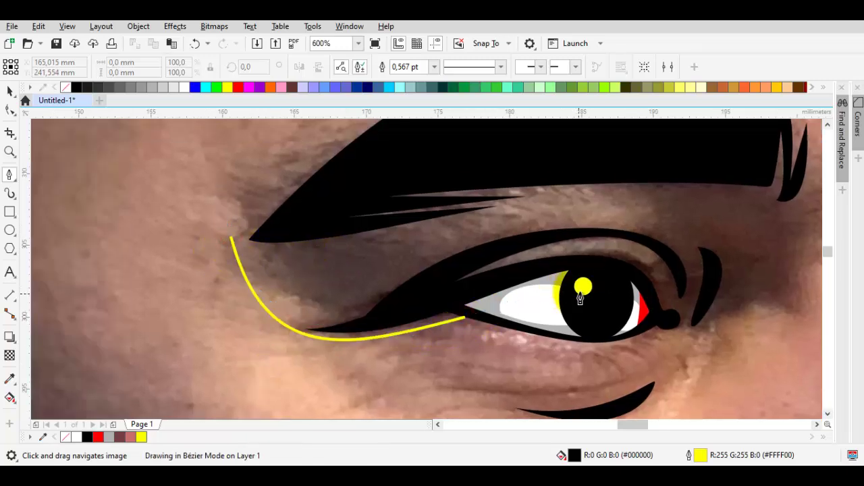
drag(653, 332, 391, 285)
drag(495, 265, 467, 295)
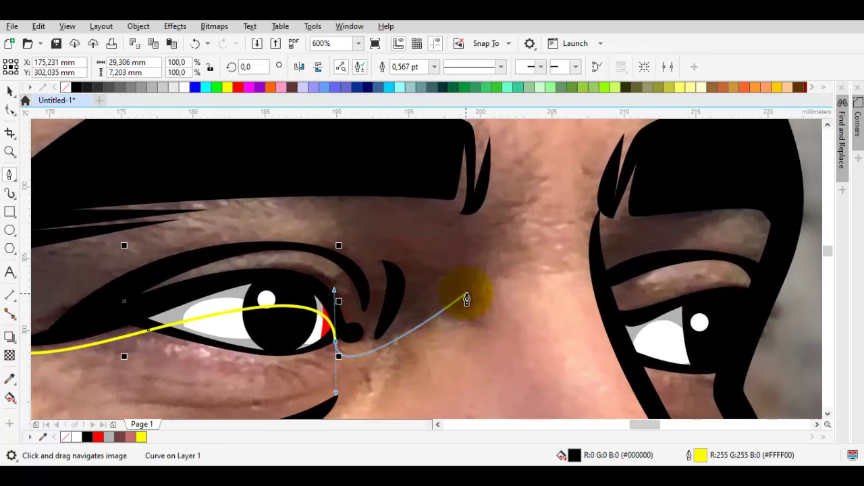
drag(497, 253, 496, 267)
Step: Close the eye shadow shape through the eyebrow and back along the upper eyelid crease, about 39.7 by 16.2 mm
drag(468, 127, 244, 222)
drag(177, 276, 458, 217)
drag(465, 298, 320, 278)
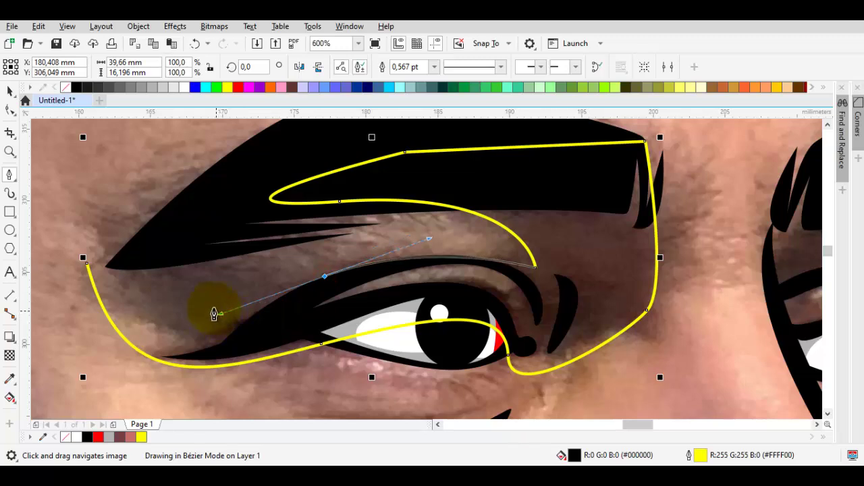
click(89, 265)
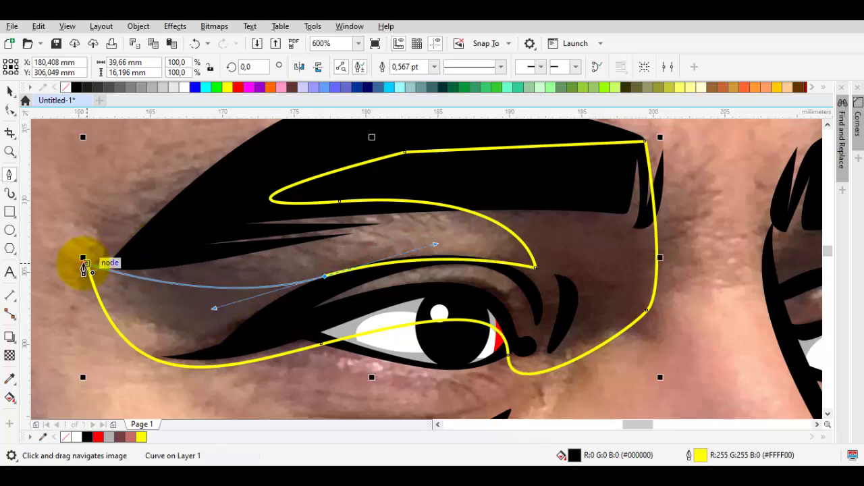
click(83, 264)
Step: Draw a tapered under-eye shadow about 17 mm wide, overlapping the eye shadow at the inner corner, and select both shapes
drag(368, 384, 346, 297)
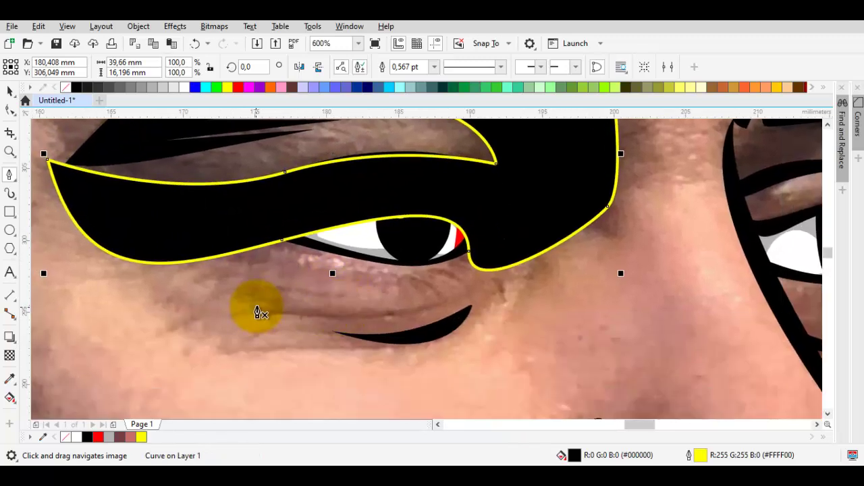
drag(273, 307, 464, 364)
click(518, 258)
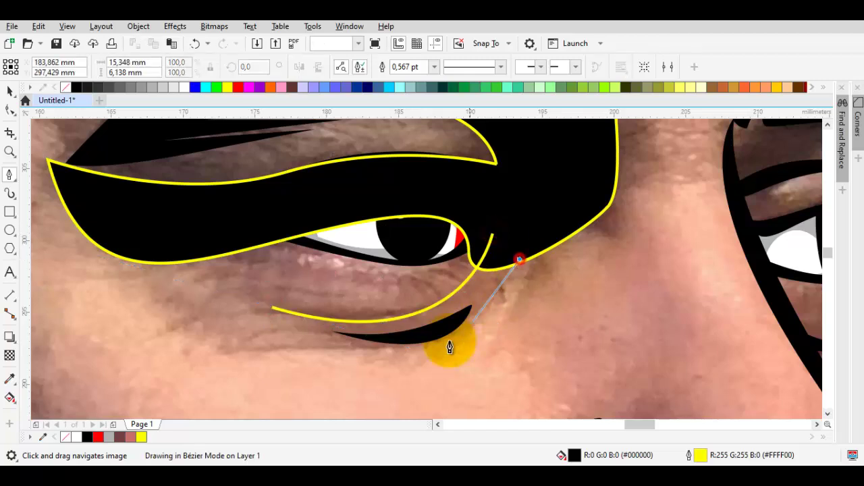
click(270, 307)
drag(403, 412, 459, 384)
drag(452, 390, 452, 389)
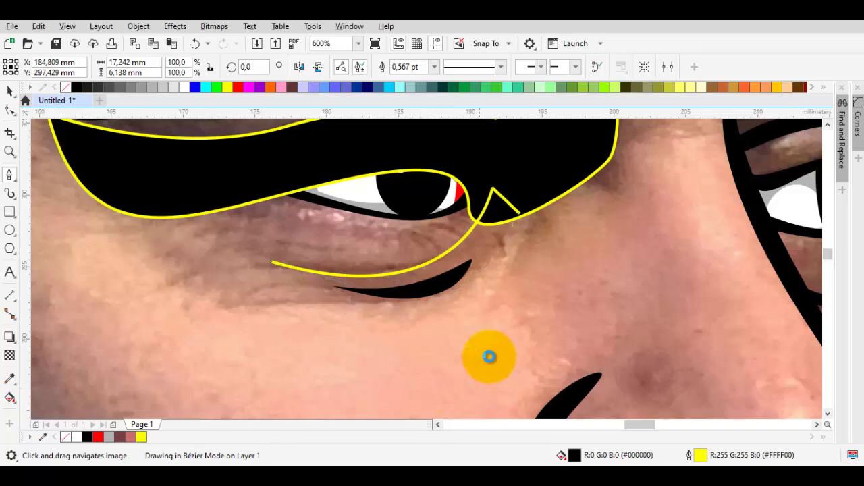
key(space)
shift+click(538, 170)
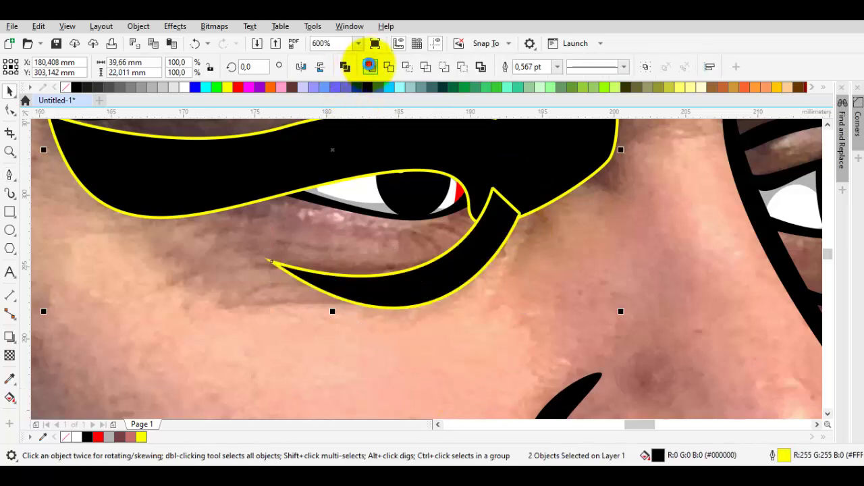
Step: Weld the selected eye shadows and add a slim tapered lower-lid shadow about 9.6 mm wide at the inner corner, welded to them
click(369, 64)
key(space)
drag(360, 224, 463, 249)
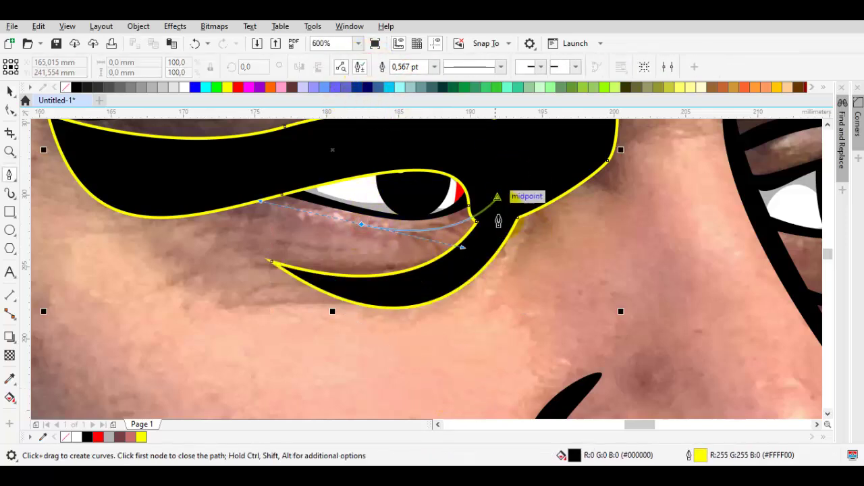
click(500, 222)
click(489, 177)
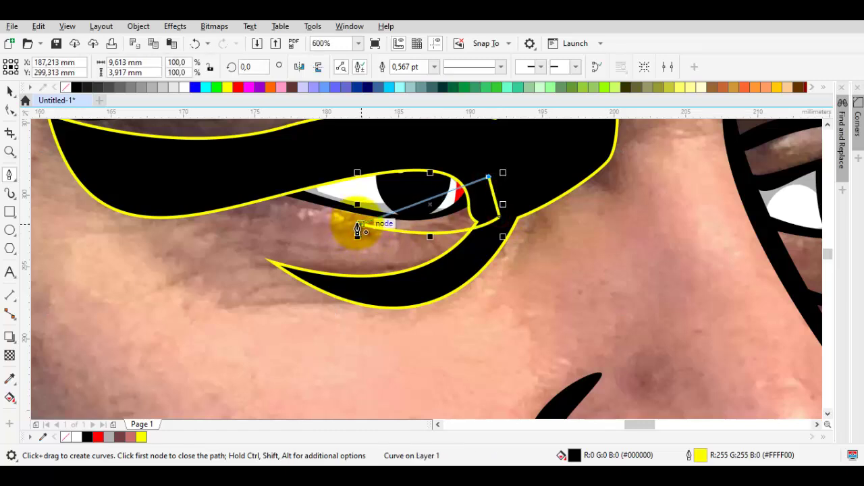
drag(358, 225, 438, 248)
key(space)
shift+click(467, 250)
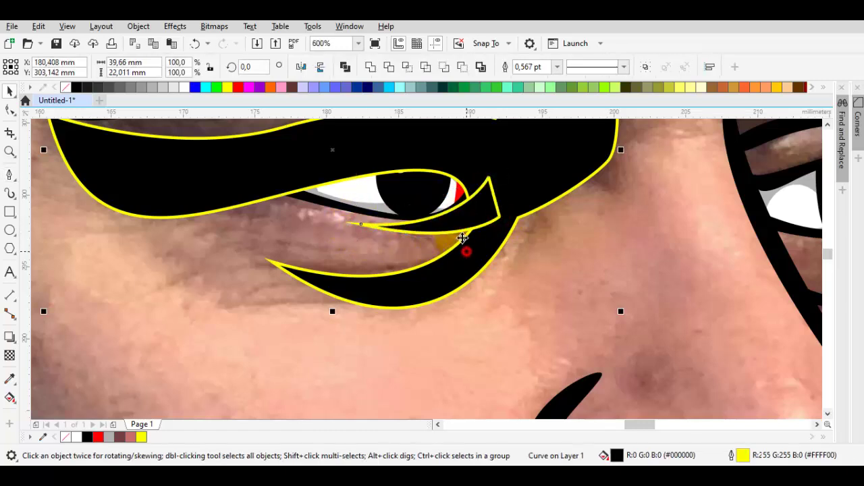
click(371, 67)
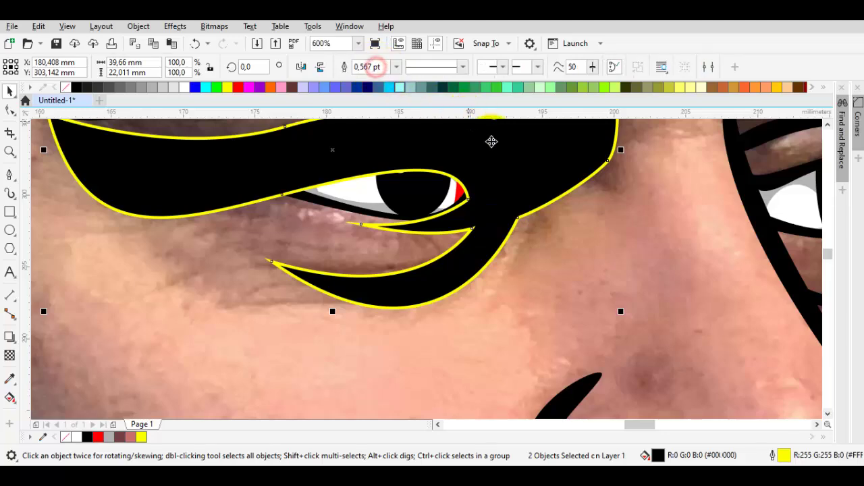
Step: Remove the corner node on the nose side of the near-eye shadow to smooth its outline
scroll(522, 142, up, 1)
click(588, 202)
key(F10)
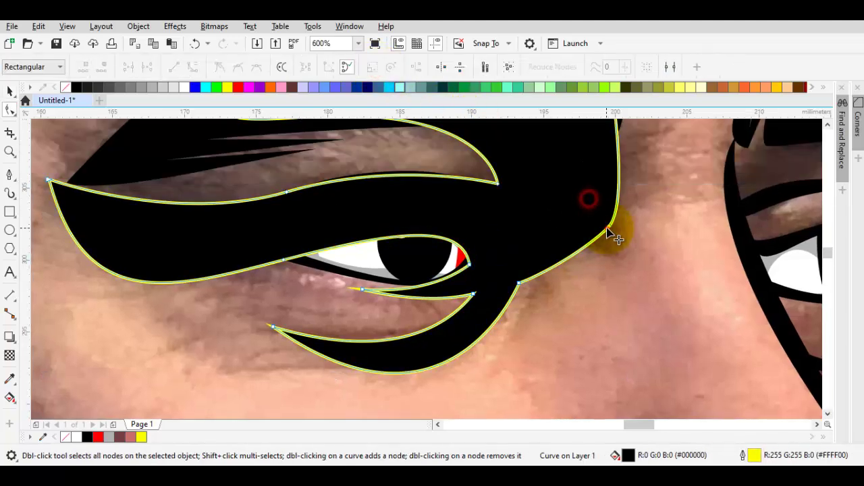
click(606, 229)
scroll(625, 232, down, 1)
drag(708, 226, 486, 244)
key(space)
key(Escape)
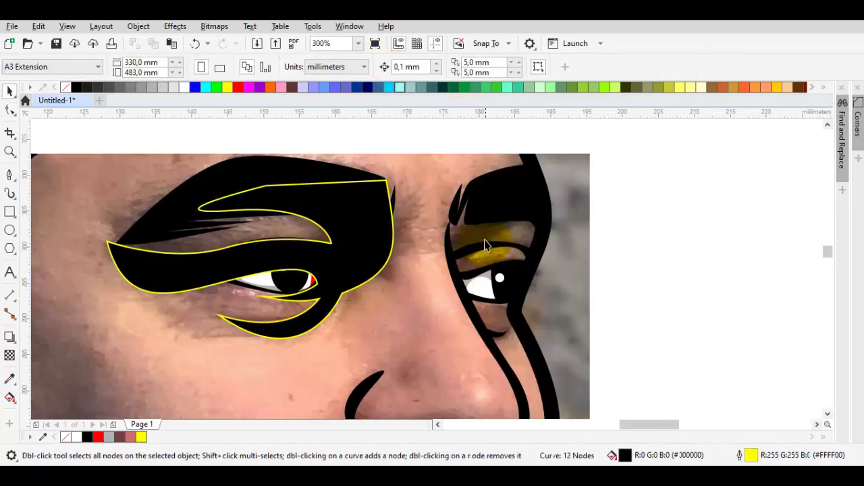
Step: Start a shadow outline for the far eye at the outer face edge, curving beneath the brow, around the crease and along the eyelid
scroll(486, 243, up, 1)
key(F5)
drag(576, 231, 552, 242)
click(587, 248)
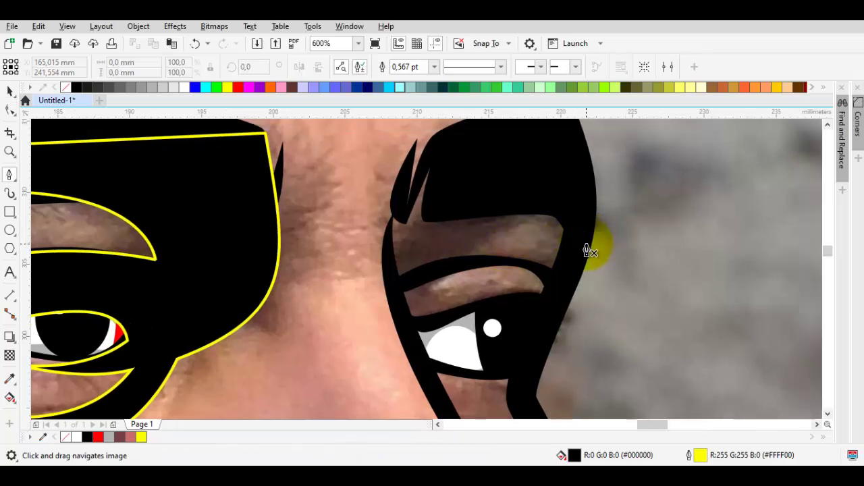
scroll(482, 250, up, 2)
click(463, 257)
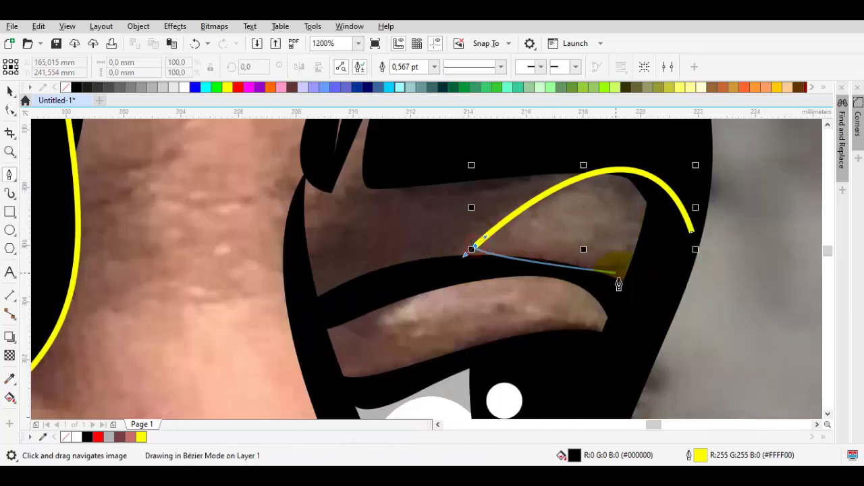
drag(643, 275, 678, 323)
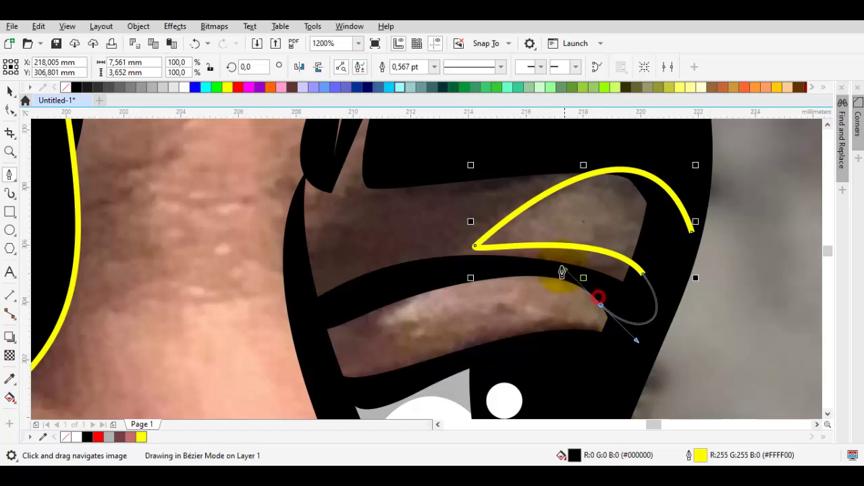
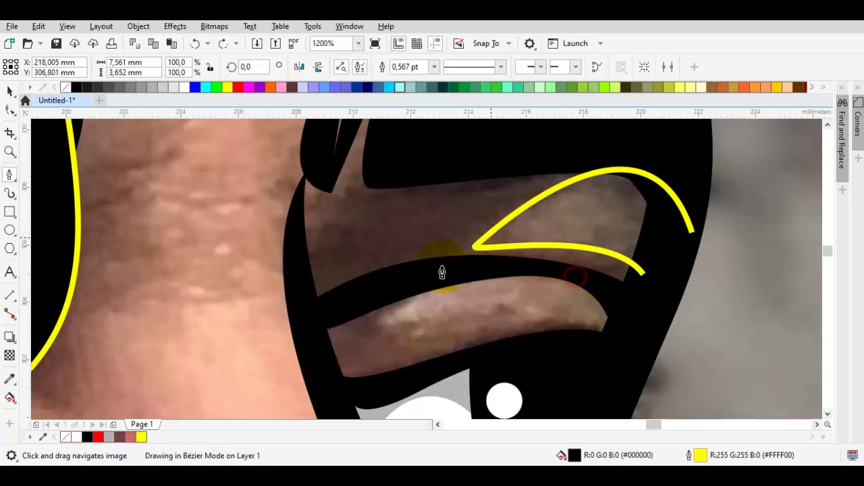
drag(443, 272, 389, 344)
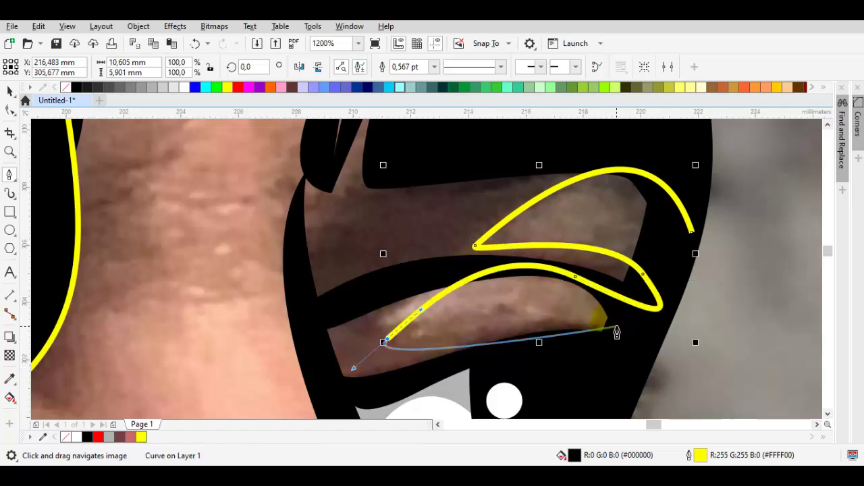
drag(611, 331, 646, 368)
Step: Continue the far-eye shadow outline around the outer eye, along the lower lid and down the nose-side contour
scroll(629, 358, down, 1)
scroll(608, 264, down, 3)
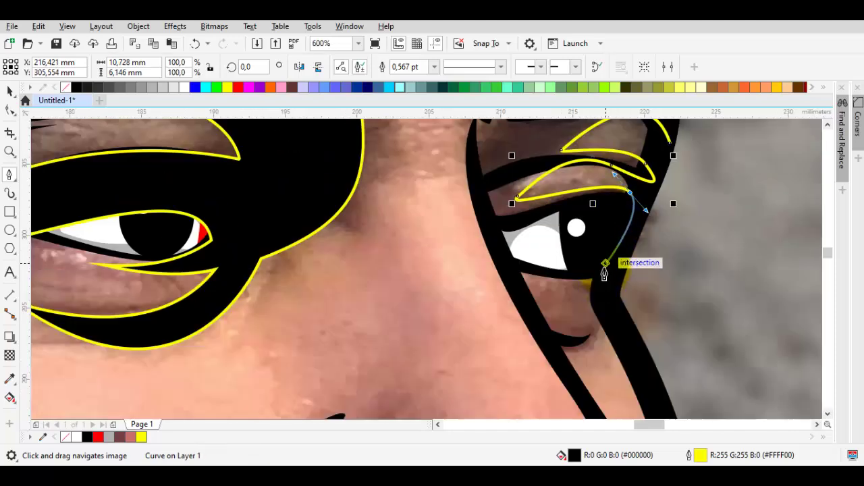
scroll(610, 296, up, 2)
drag(413, 242, 449, 328)
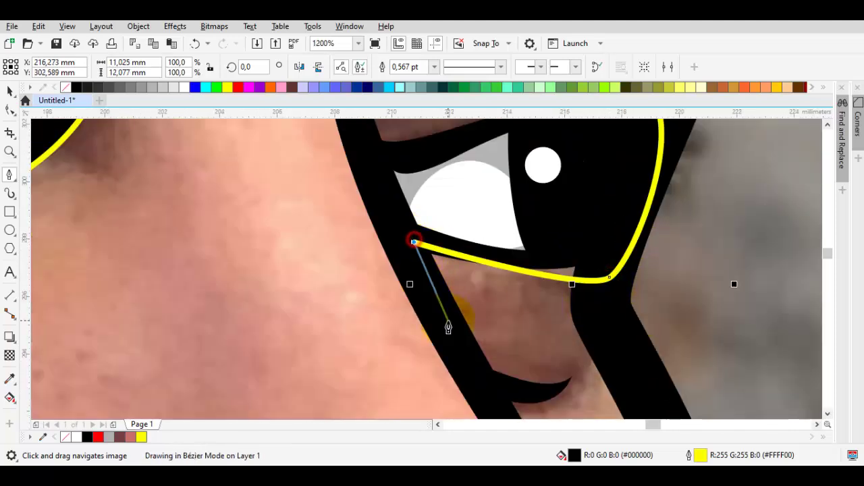
scroll(644, 345, down, 1)
click(614, 316)
drag(611, 328, 615, 380)
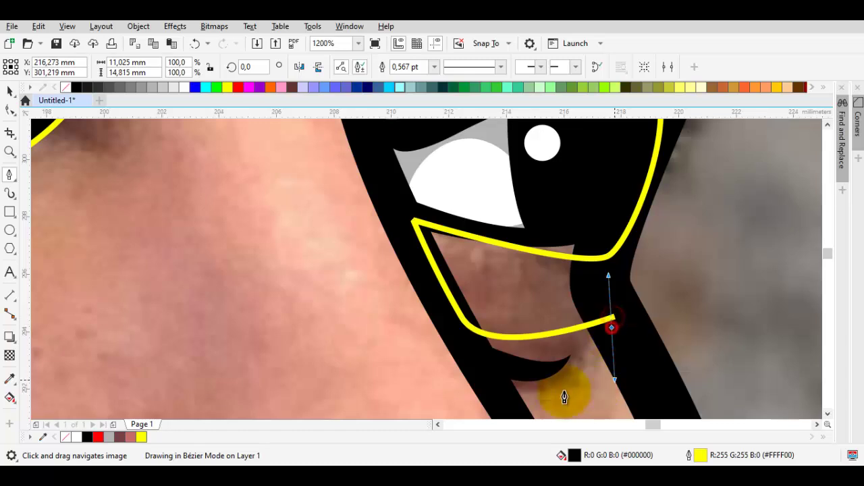
key(Escape)
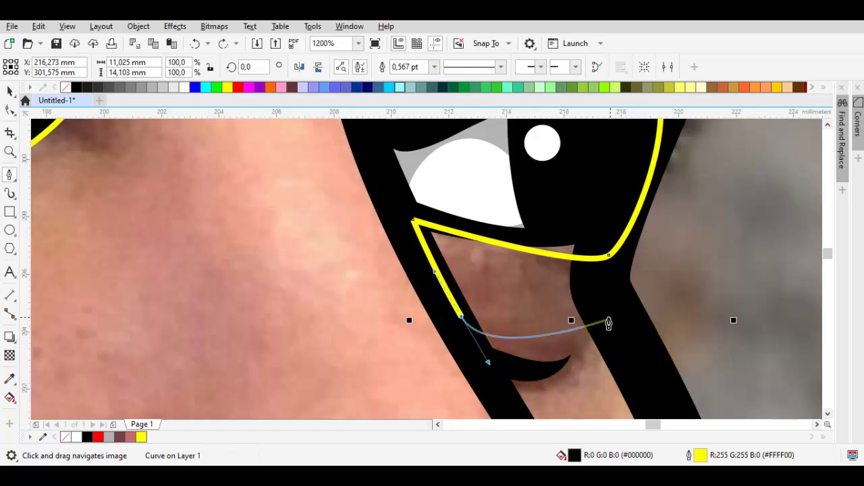
Step: Trace the far-eye shadow around the under-eye crease, up the nose bridge and through the brow, closing it at about 14 by 22 mm
drag(565, 381, 565, 382)
drag(494, 377, 448, 329)
drag(358, 148, 403, 330)
scroll(404, 329, down, 1)
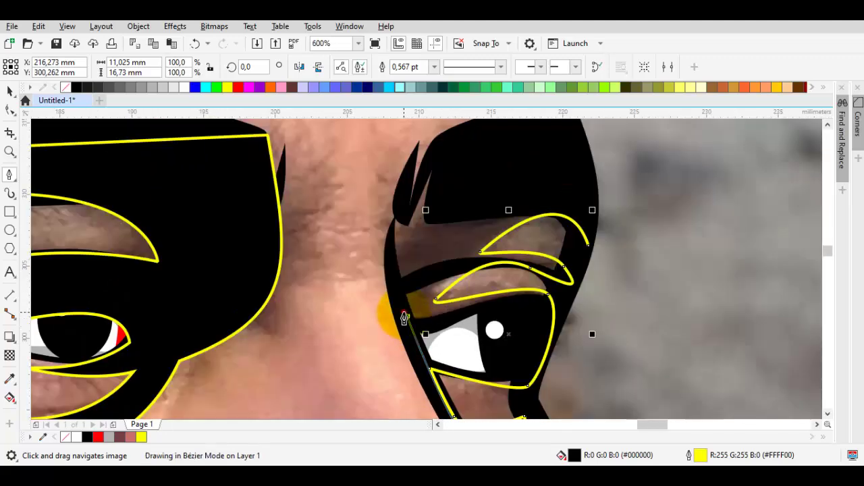
click(407, 316)
drag(384, 233, 396, 191)
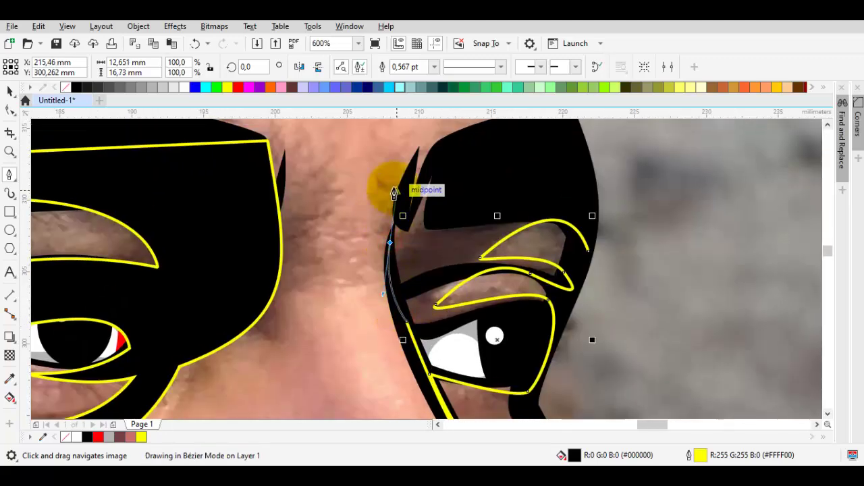
drag(572, 212, 575, 216)
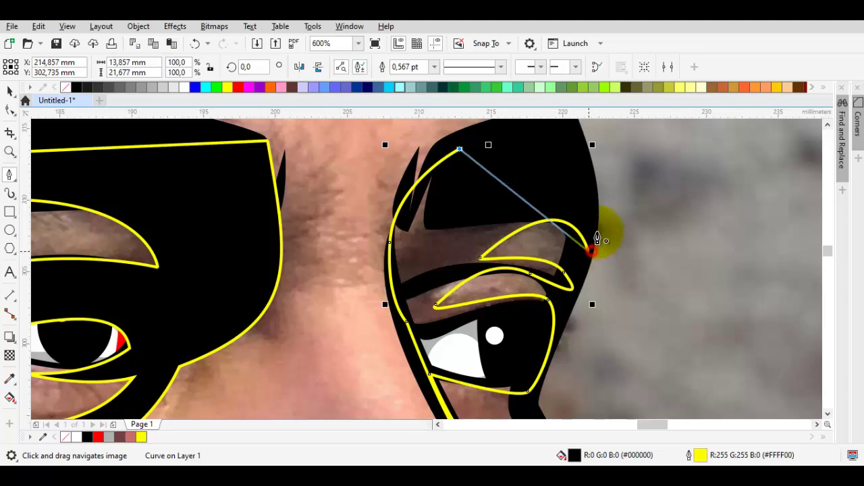
drag(591, 252, 609, 170)
Step: Select the near-eye and far-eye shadow shapes together and weld them into one curve
key(space)
shift+click(235, 201)
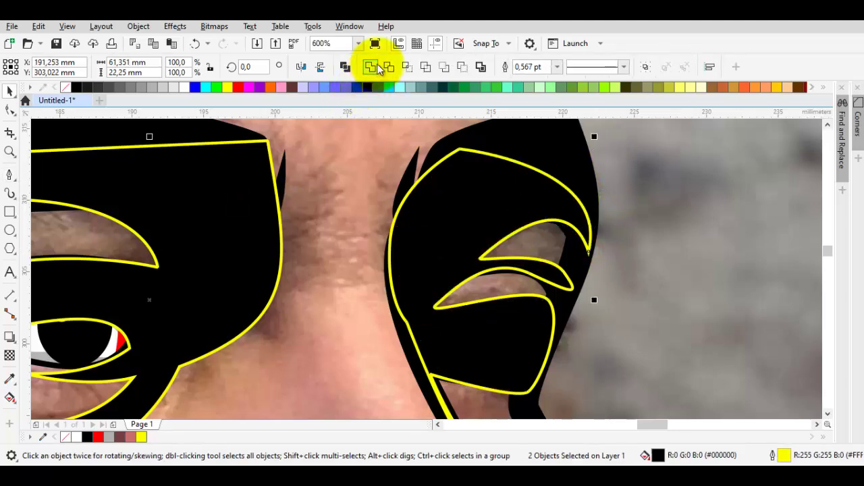
click(376, 69)
Step: Start a nose shadow at the near nostril wing, curving over the nostrils to the far nose contour and back below it
scroll(433, 236, down, 1)
drag(430, 249, 493, 133)
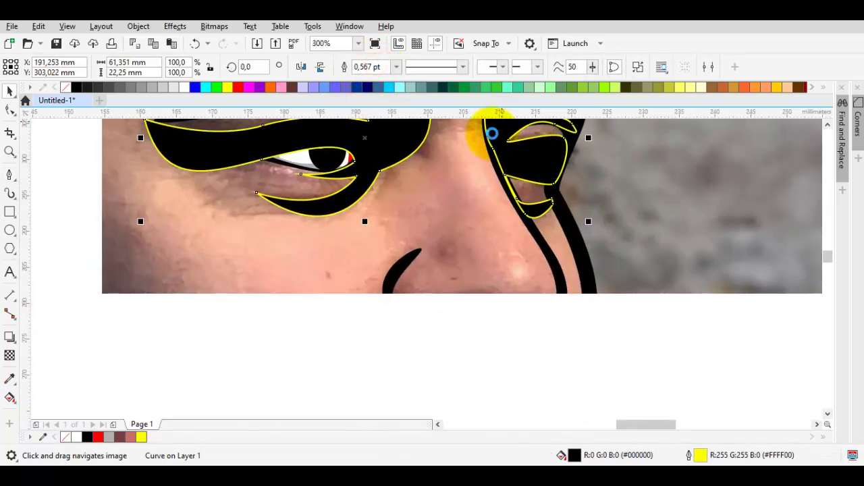
mouse_move(380, 252)
mouse_down()
mouse_move(460, 174)
mouse_move(396, 261)
mouse_up()
scroll(469, 207, up, 1)
key(space)
click(476, 301)
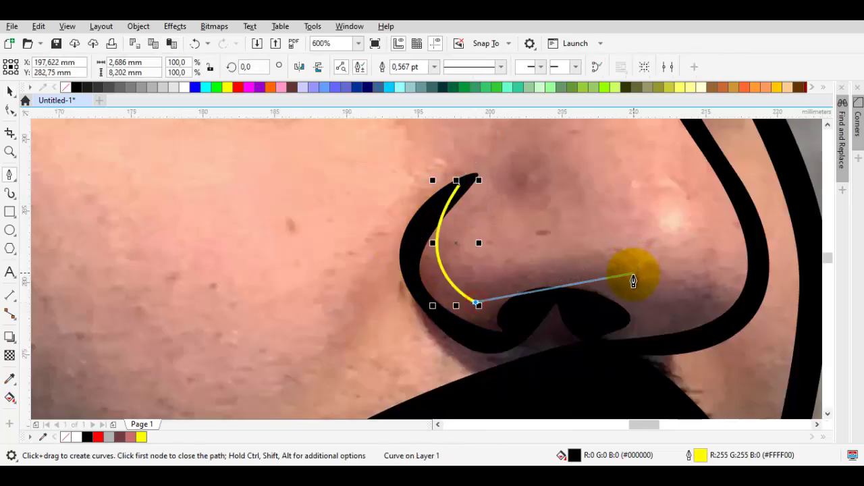
drag(635, 281, 702, 215)
click(758, 272)
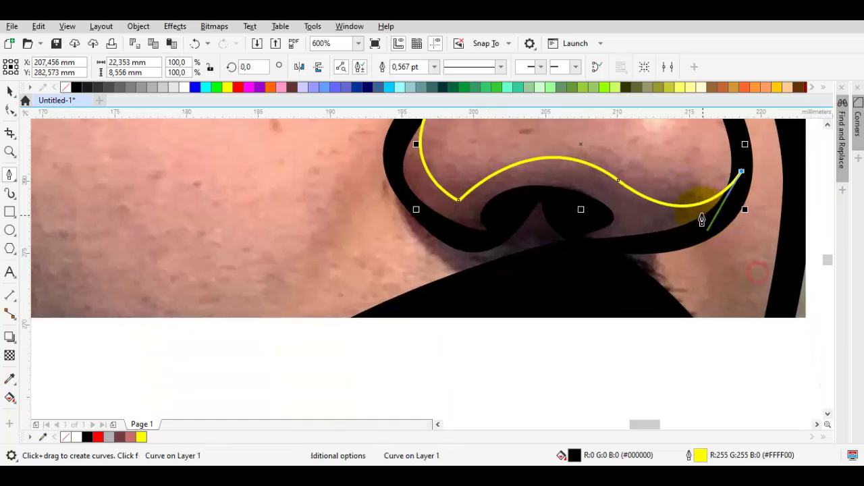
drag(643, 257, 640, 257)
Step: Trace the nose shadow down past the far moustache corner, back through the moustache and beside the near nostril, and close it
mouse_move(735, 369)
mouse_down()
mouse_move(681, 285)
mouse_move(675, 296)
mouse_move(687, 334)
mouse_up()
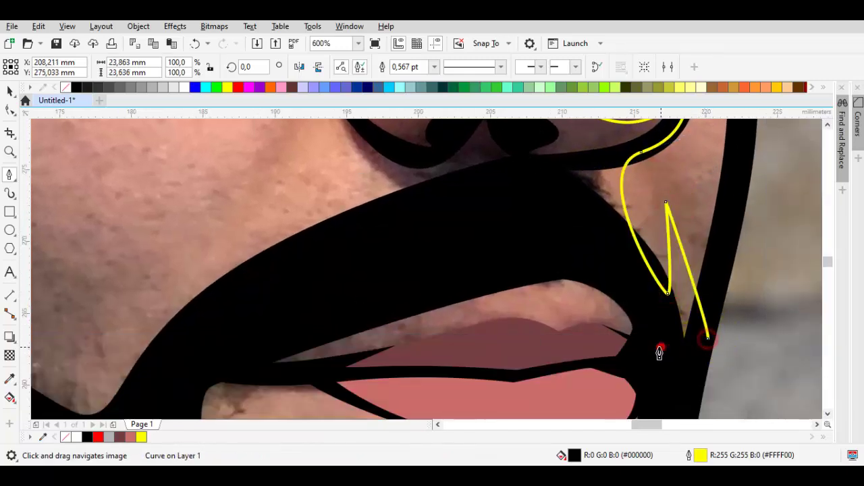
drag(630, 248, 625, 232)
drag(528, 166, 593, 206)
drag(562, 249, 534, 272)
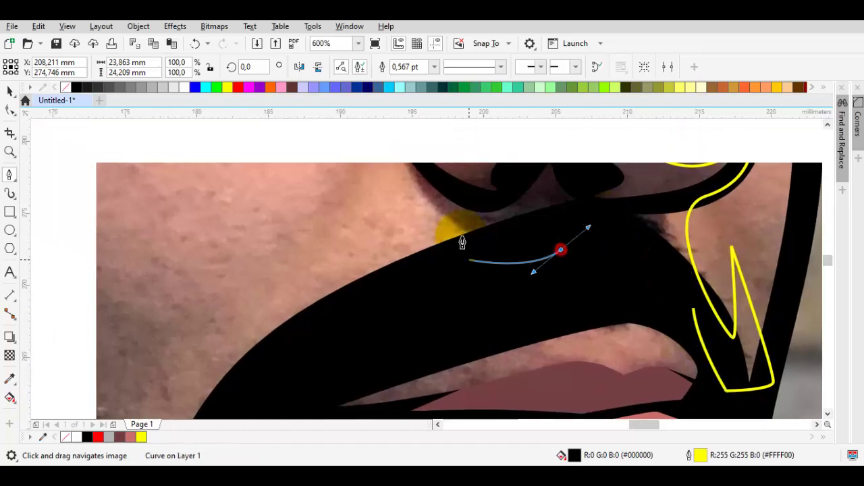
drag(461, 237, 453, 306)
click(432, 228)
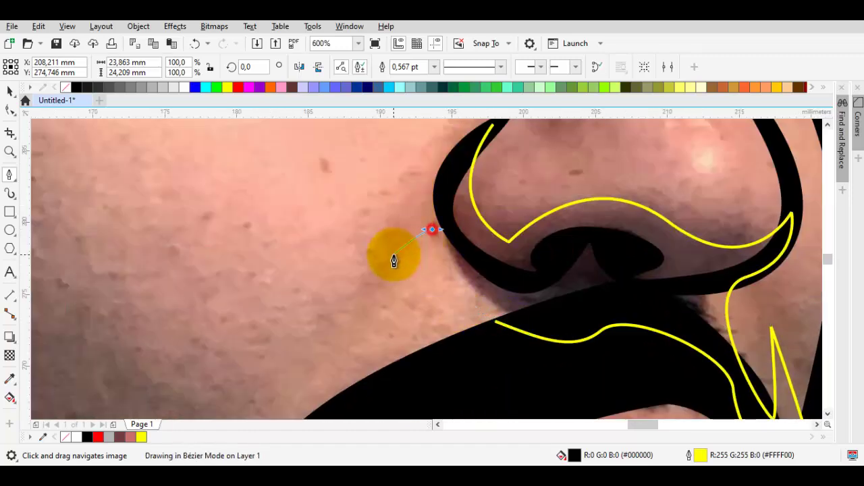
click(394, 257)
drag(472, 181, 390, 212)
scroll(428, 255, down, 1)
drag(428, 255, 439, 351)
Step: Weld the nose shadow to the eye shadows and fill the combined curve with dark teal, #003333
key(space)
shift+click(390, 261)
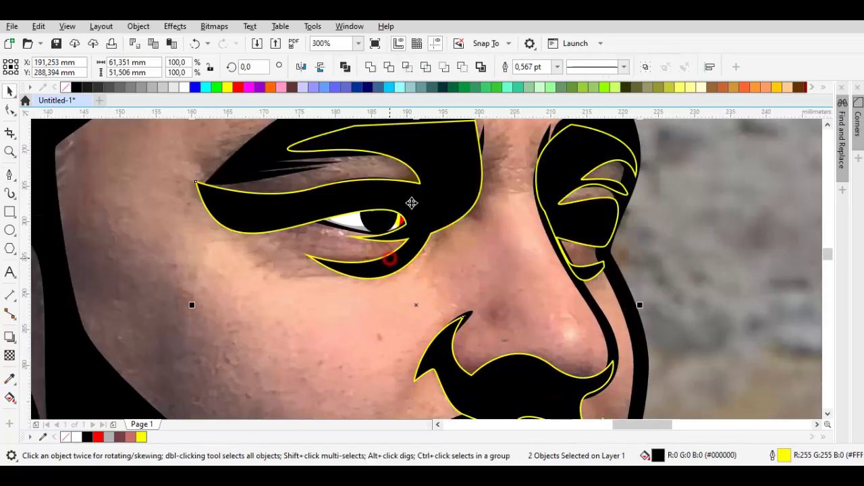
click(369, 66)
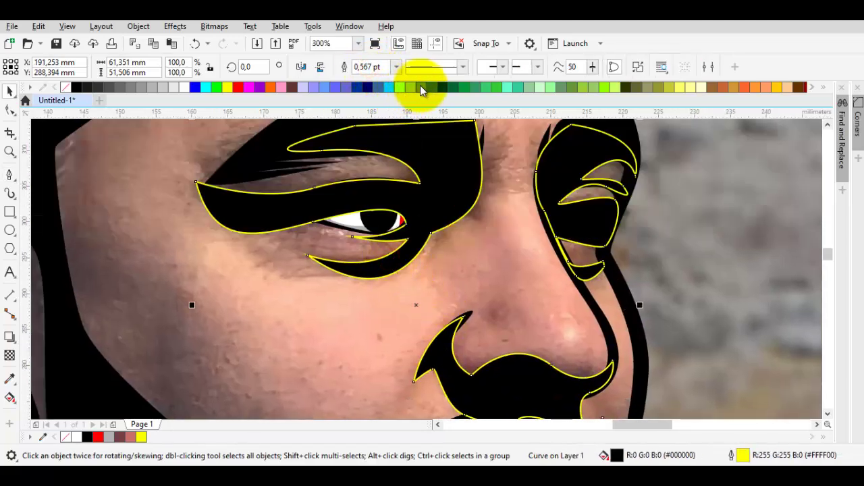
click(439, 88)
scroll(482, 204, down, 1)
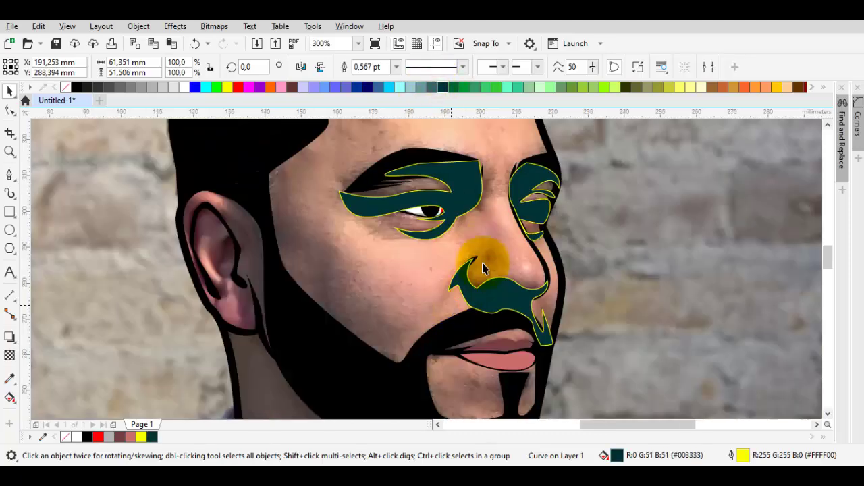
click(480, 272)
Step: Start a face-side shadow outline in the hair above the temple and trace it about 44 mm down to the cheek
scroll(341, 304, down, 1)
drag(339, 304, 436, 200)
scroll(436, 201, up, 1)
drag(436, 259, 439, 361)
drag(440, 212, 446, 293)
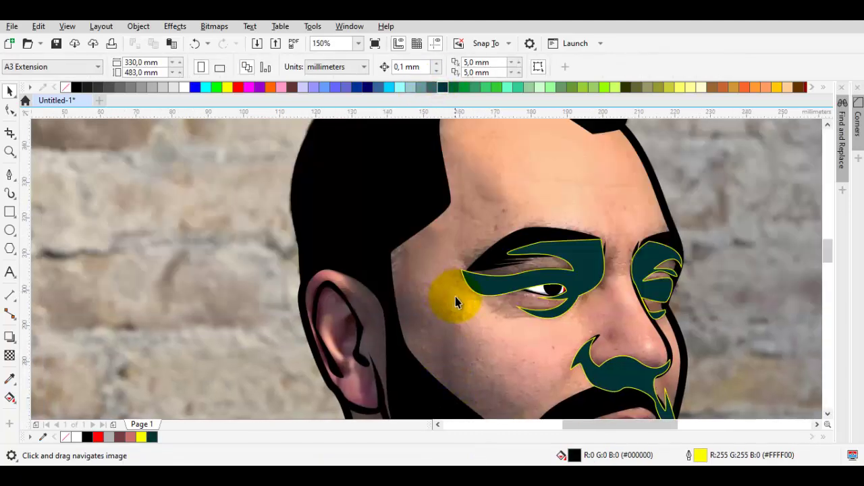
key(F5)
drag(422, 183, 399, 246)
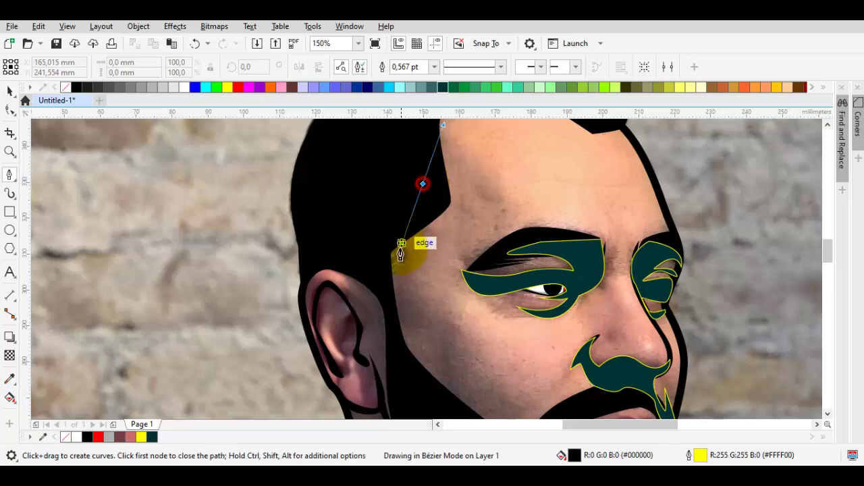
drag(425, 362, 442, 265)
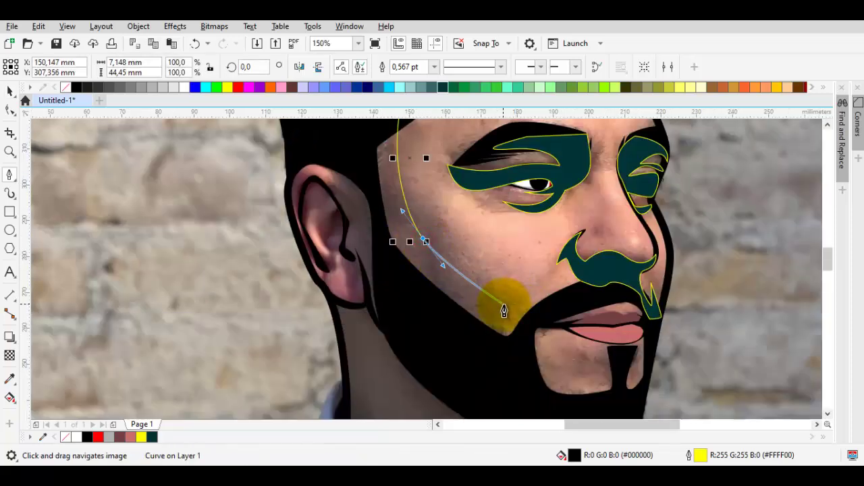
Step: Continue the face-side shadow outline down past the moustache corner, curve it through the beard below the chin patch and up onto the chin skin
drag(507, 306, 508, 341)
drag(541, 390, 545, 335)
scroll(462, 286, up, 1)
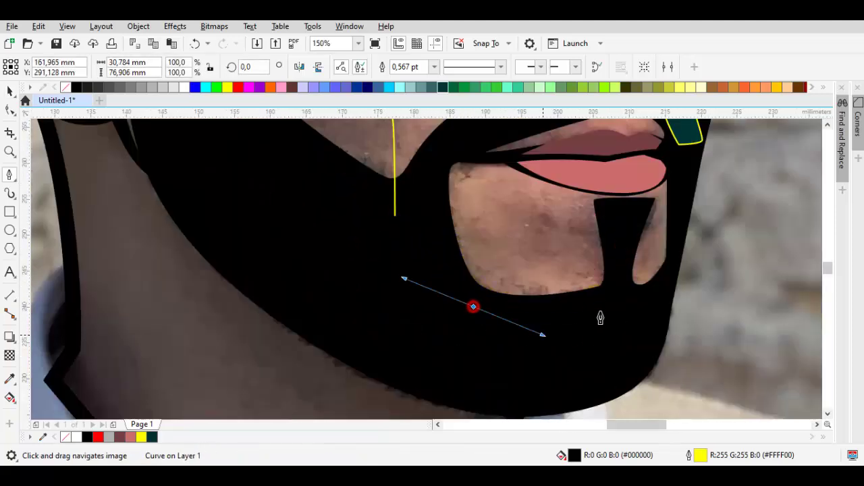
drag(605, 301, 609, 278)
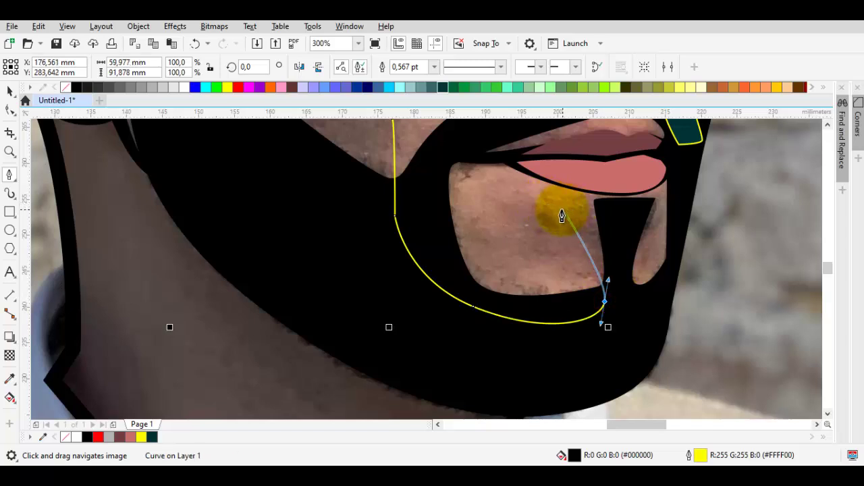
click(551, 208)
scroll(637, 193, up, 2)
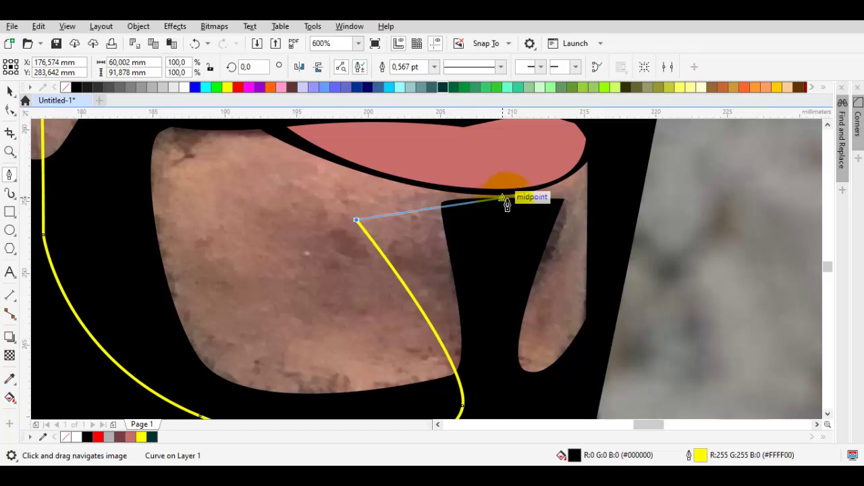
Step: Trace the shadow outline under the lower lip over the soul patch, across to the far chin skin and down into the beard
drag(506, 198, 586, 202)
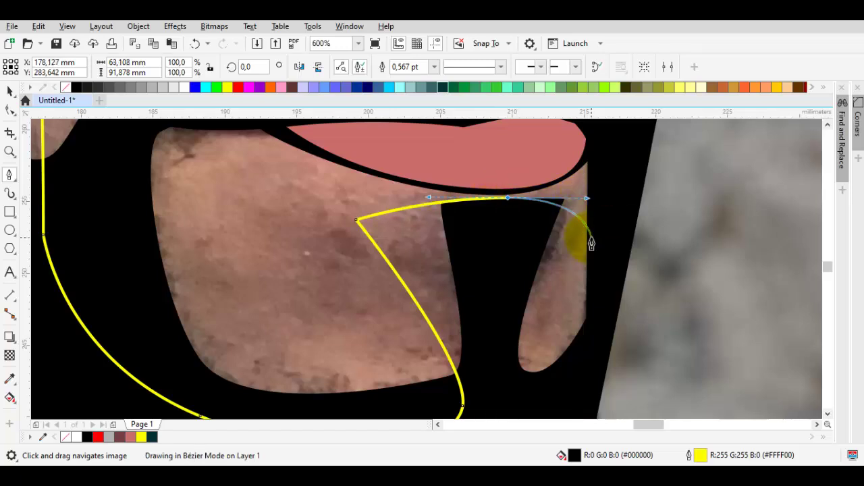
scroll(584, 229, up, 2)
click(576, 181)
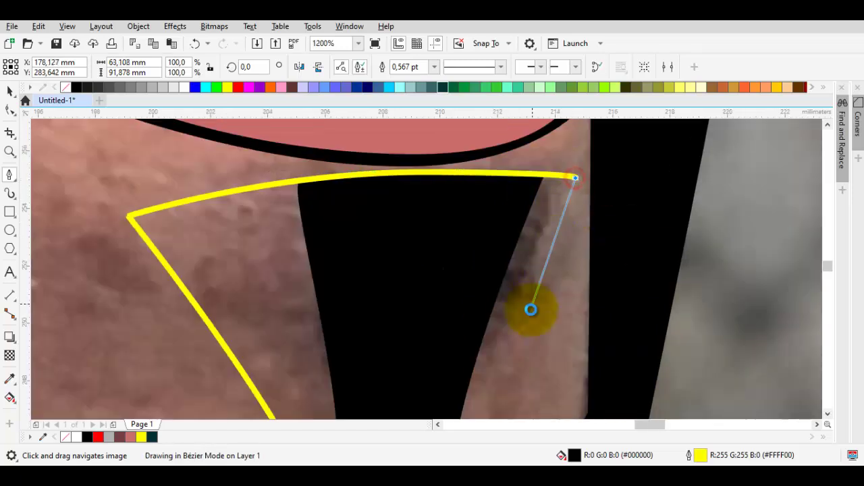
scroll(531, 308, down, 2)
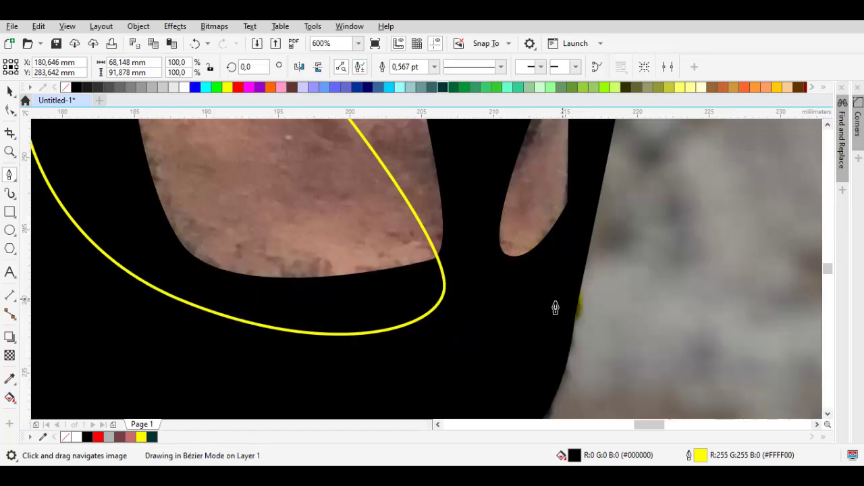
drag(517, 276, 562, 306)
Step: Trace the outline from the chin down the front neck contour to the neck base, and back up beneath the beard to the earlobe
scroll(512, 320, down, 1)
drag(493, 337, 584, 170)
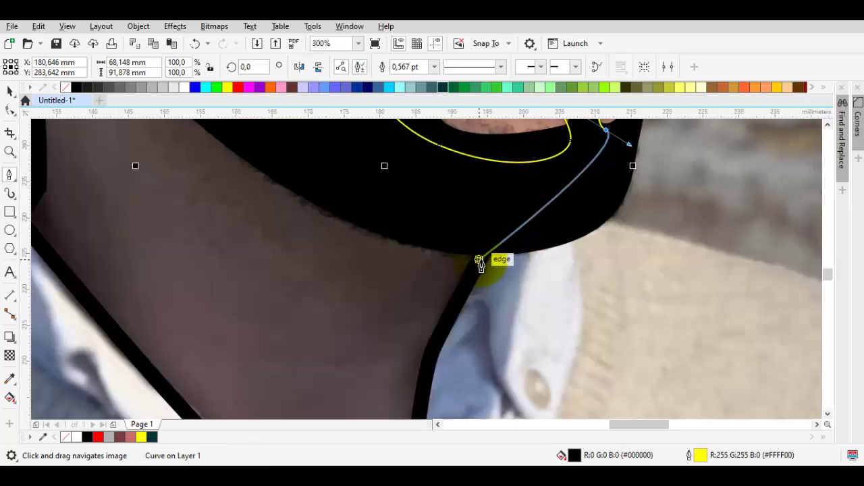
drag(478, 260, 392, 382)
drag(405, 368, 461, 248)
scroll(518, 195, up, 1)
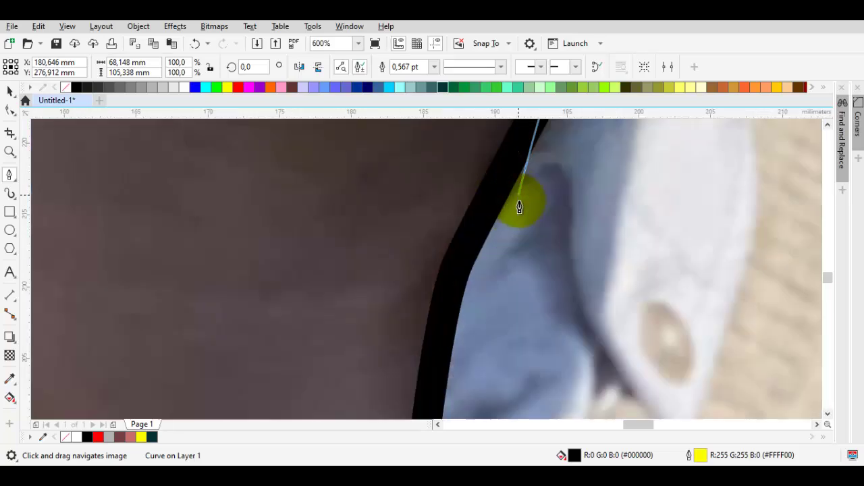
click(456, 260)
scroll(442, 324, down, 1)
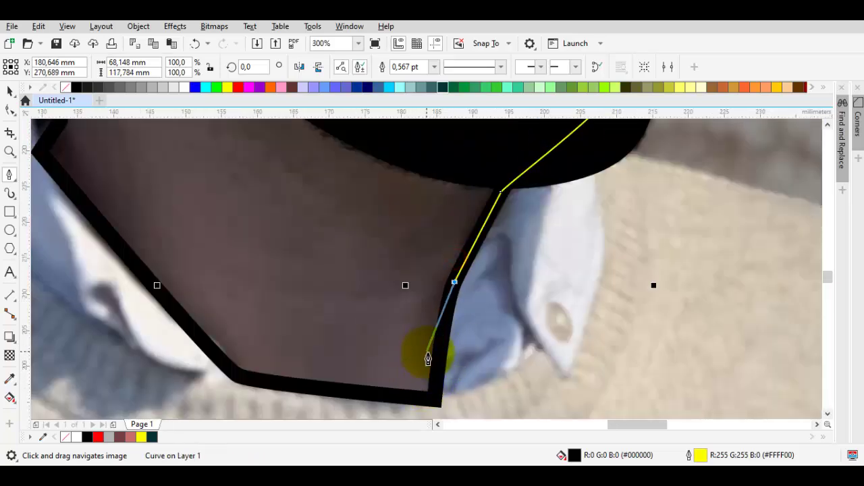
scroll(426, 365, down, 1)
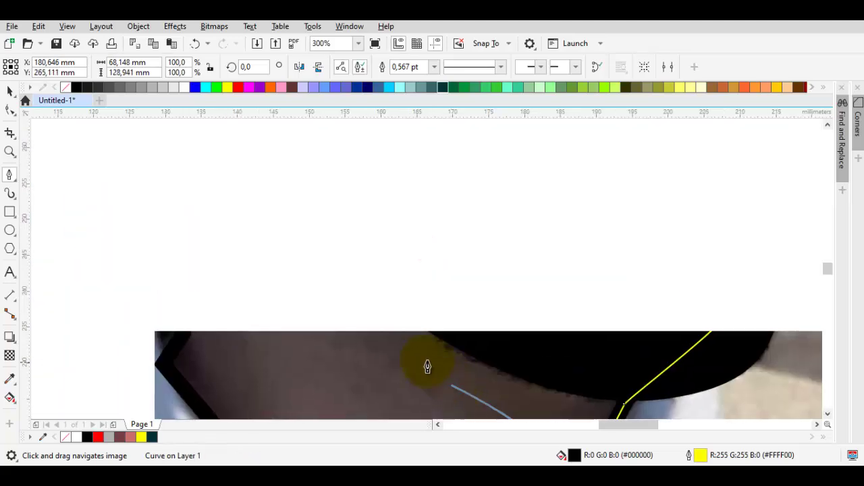
scroll(326, 263, up, 1)
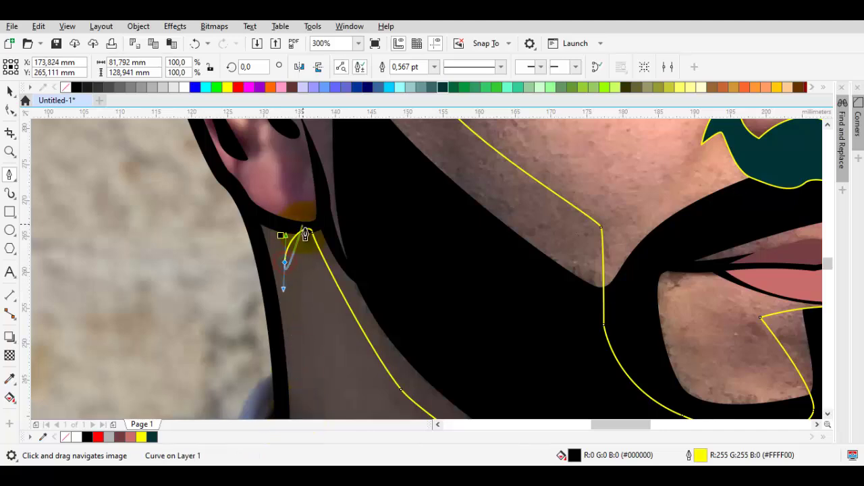
Step: Trace the shadow outline down just inside the back of the neck to the collar corner at the neck base
scroll(305, 234, down, 1)
drag(345, 311, 403, 395)
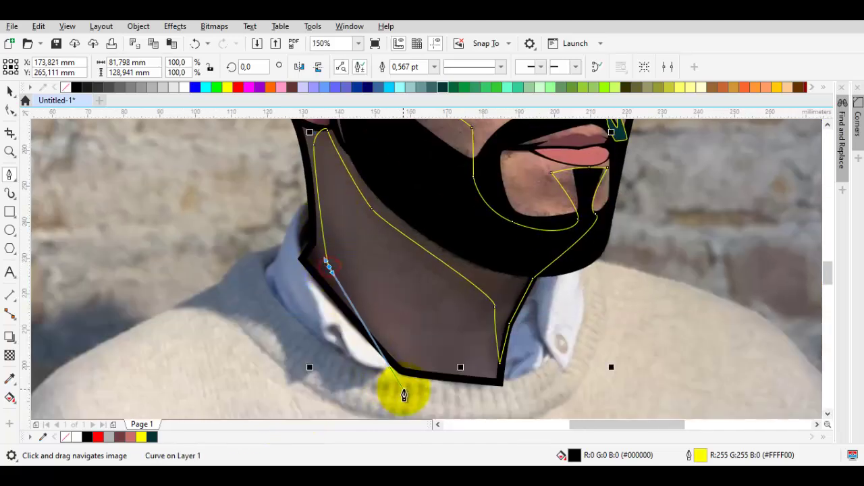
scroll(395, 385, up, 1)
scroll(392, 391, up, 1)
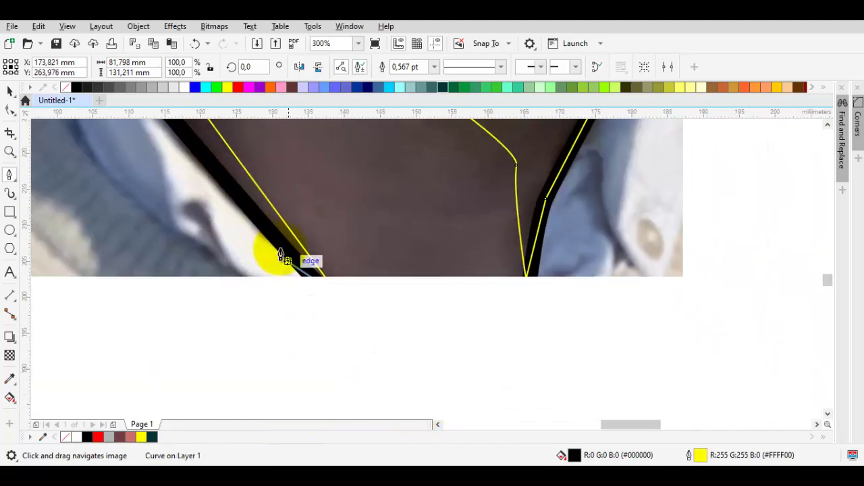
click(319, 284)
scroll(319, 285, down, 1)
scroll(270, 247, down, 1)
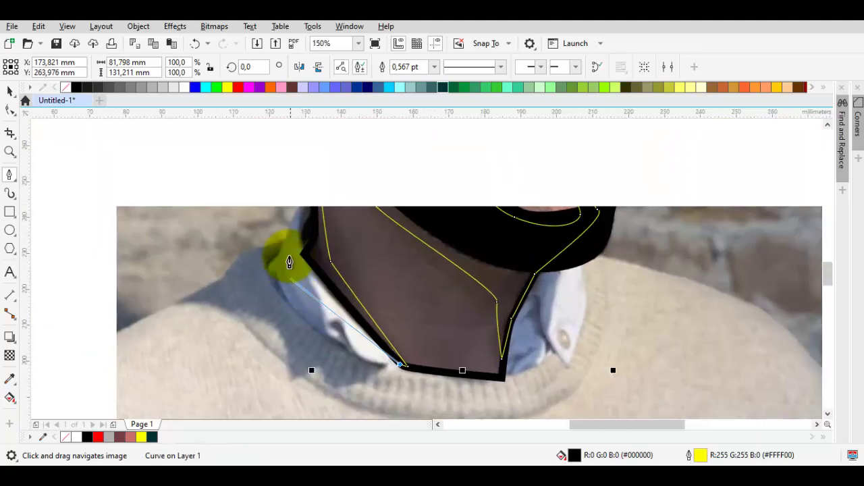
Step: Run the outline back up within the black contour at the back of the neck to just below the ear
scroll(300, 264, up, 1)
scroll(323, 255, up, 1)
drag(323, 265, 320, 253)
drag(365, 183, 331, 254)
drag(328, 133, 320, 328)
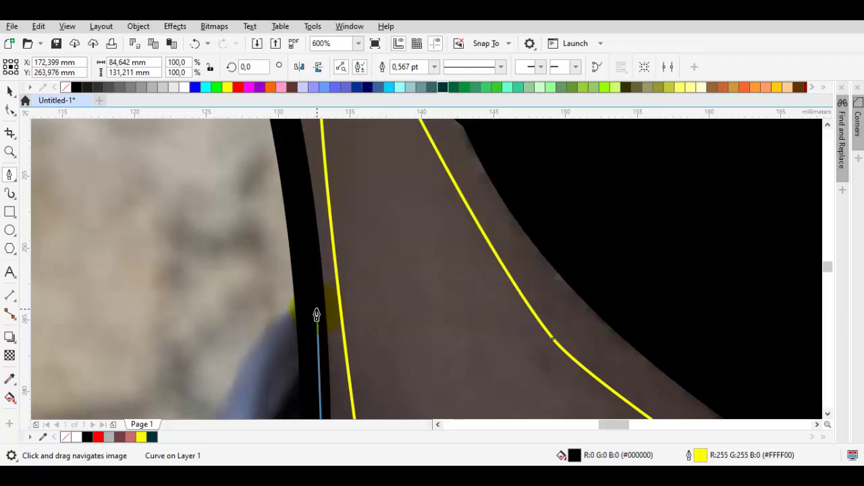
drag(287, 188, 286, 340)
click(287, 288)
drag(265, 175, 266, 338)
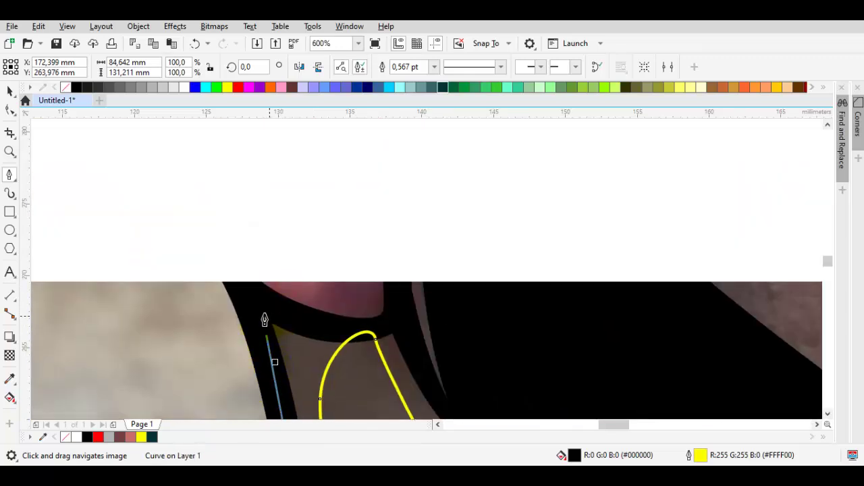
click(263, 305)
Step: Carry the shadow outline along the lower edge of the earlobe and up through the lobe to the ear opening
drag(317, 317, 372, 314)
drag(363, 186, 334, 287)
scroll(360, 256, down, 1)
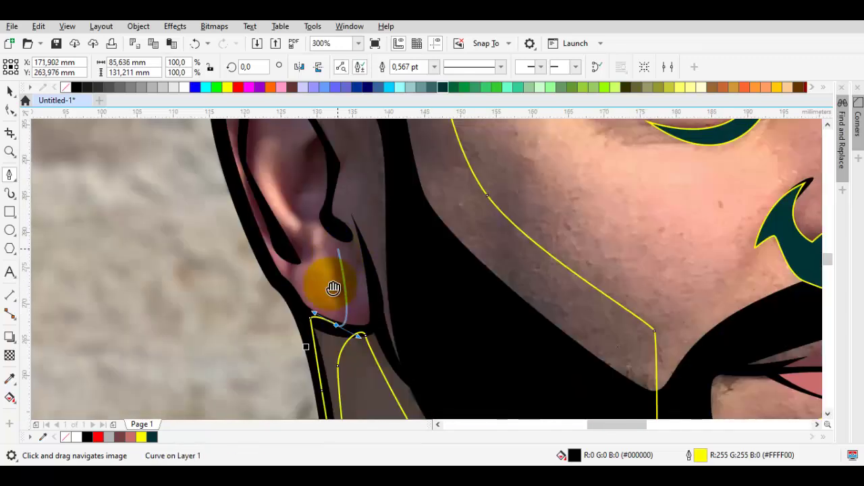
scroll(311, 251, up, 1)
drag(235, 220, 284, 374)
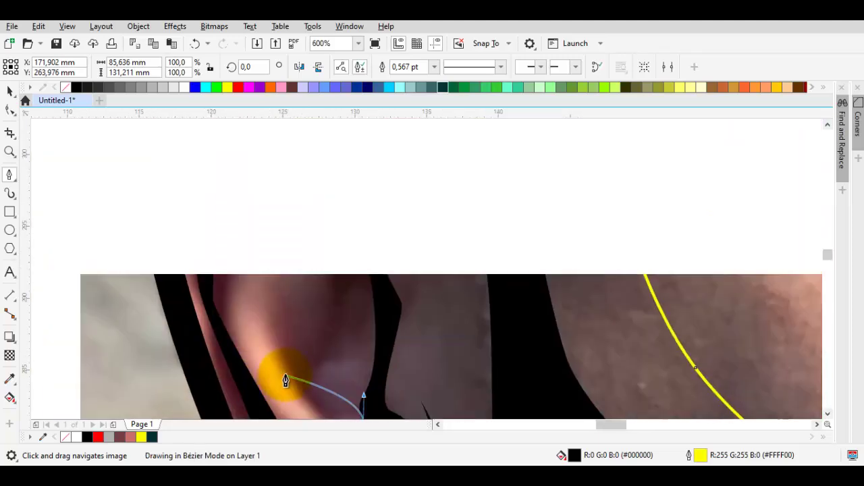
Step: Trace the outline around the lit inner hollow of the ear and back down to the lower end of the ear rim
drag(319, 289, 313, 304)
drag(277, 198, 238, 154)
drag(222, 326, 240, 220)
drag(279, 290, 299, 330)
drag(320, 370, 289, 249)
drag(340, 266, 324, 309)
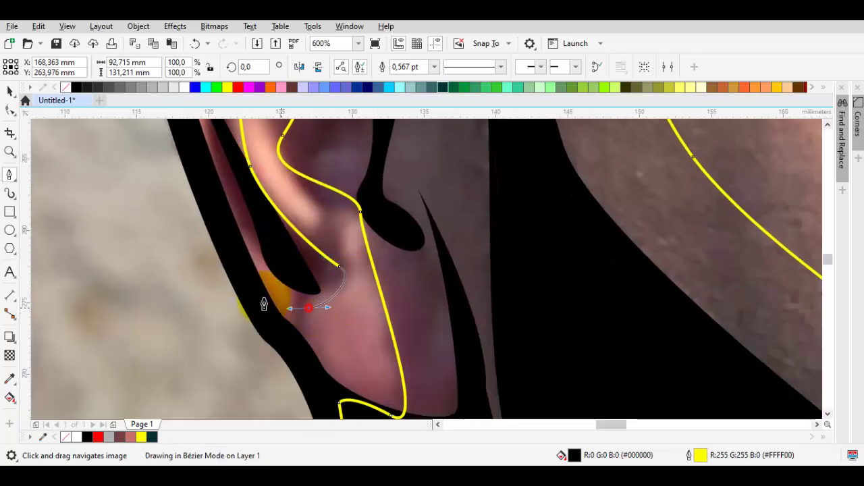
Step: Trace the outline up the outer ear rim and over its upper part, into the hair, and close it at its starting node
drag(188, 159, 221, 324)
click(226, 323)
drag(169, 138, 245, 186)
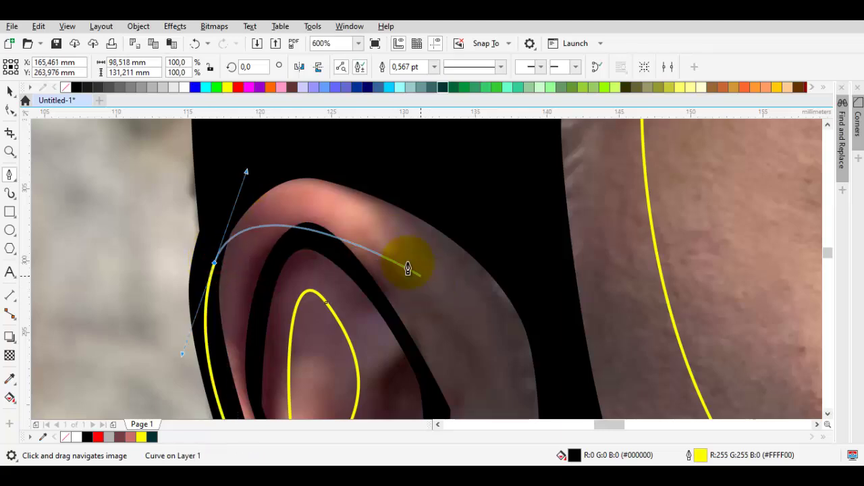
scroll(327, 155, down, 2)
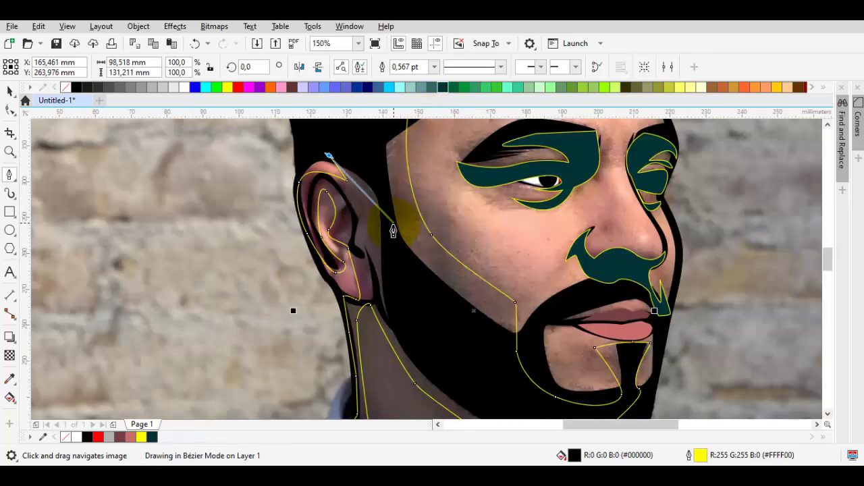
drag(375, 179, 352, 269)
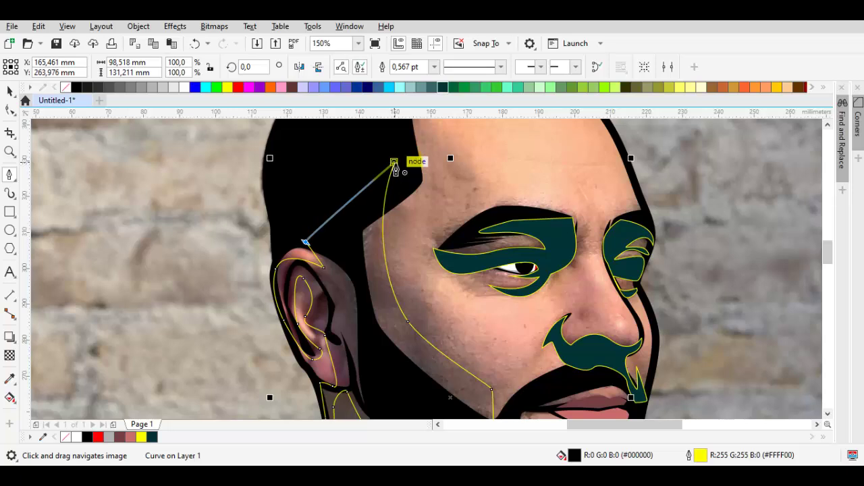
drag(395, 162, 353, 149)
Step: Weld the closed face-side shadow to the dark teal eye and nose shadow curve
key(space)
shift+click(548, 236)
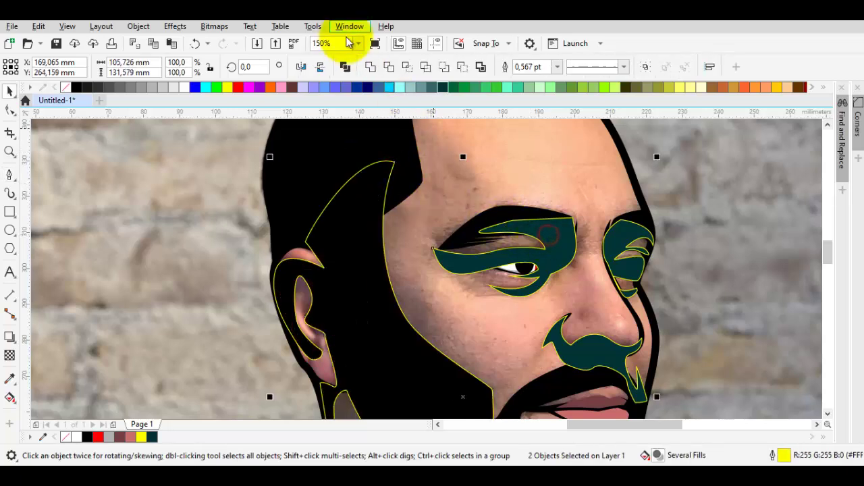
click(373, 65)
click(374, 66)
Step: Reorder the welded shadow in front of the forehead area's object so that it sits behind the black line work
drag(592, 218, 474, 311)
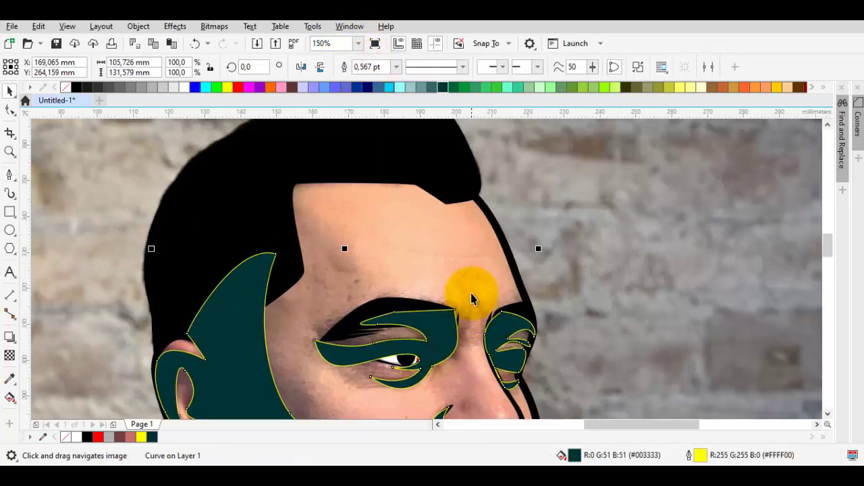
scroll(474, 295, down, 1)
scroll(474, 295, down, 1)
scroll(420, 238, up, 1)
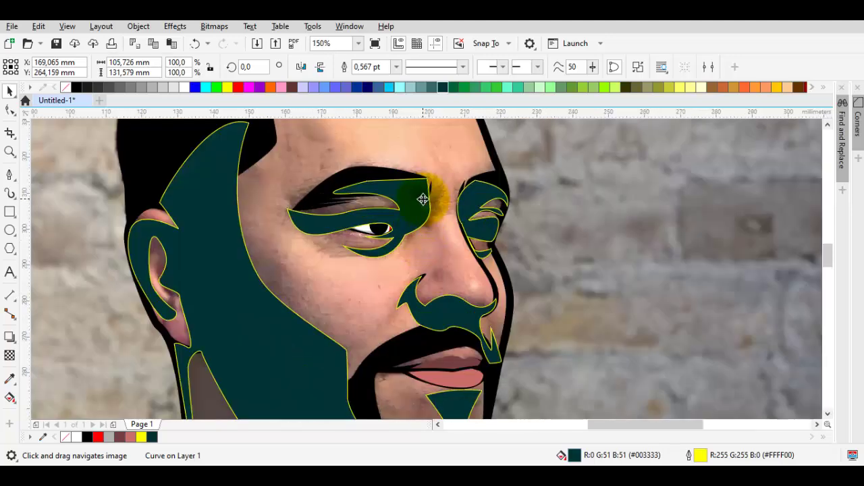
right_click(423, 200)
mouse_move(493, 195)
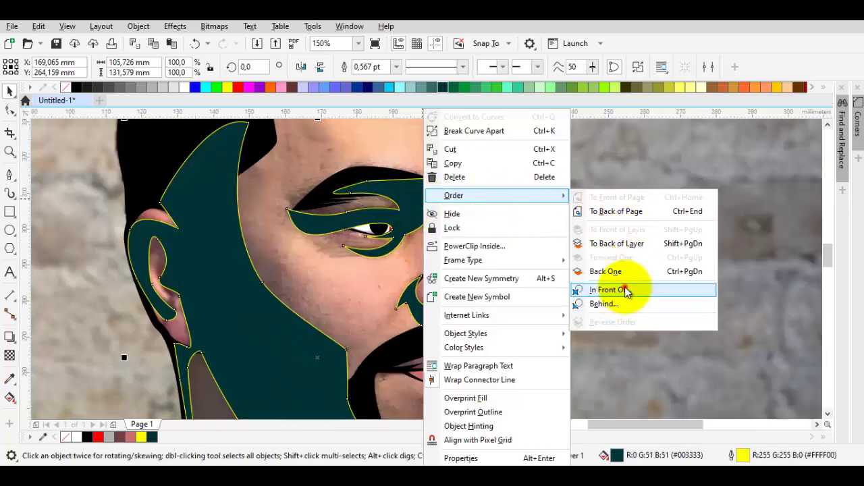
click(626, 291)
click(438, 154)
Step: Sample a brown skin tone, #926B5A, from the temple beside the eyebrow and fill the shadow shape with it
scroll(272, 181, up, 3)
key(i)
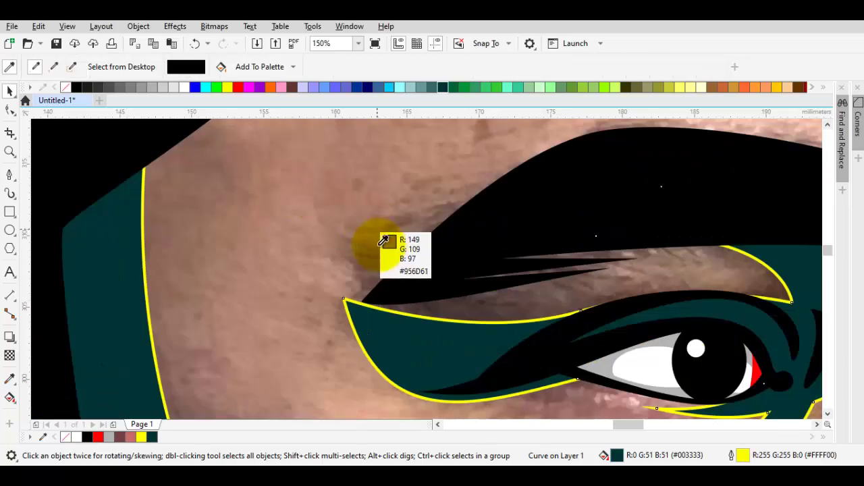
click(347, 244)
click(407, 335)
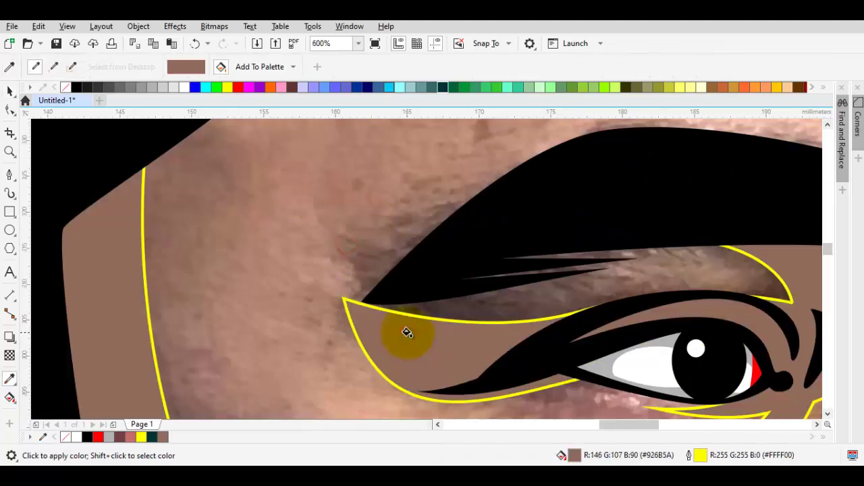
Step: Sample a light skin tone from the forehead and fill the face base shape with it
scroll(407, 336, down, 2)
key(space)
key(space)
click(439, 253)
click(439, 252)
key(space)
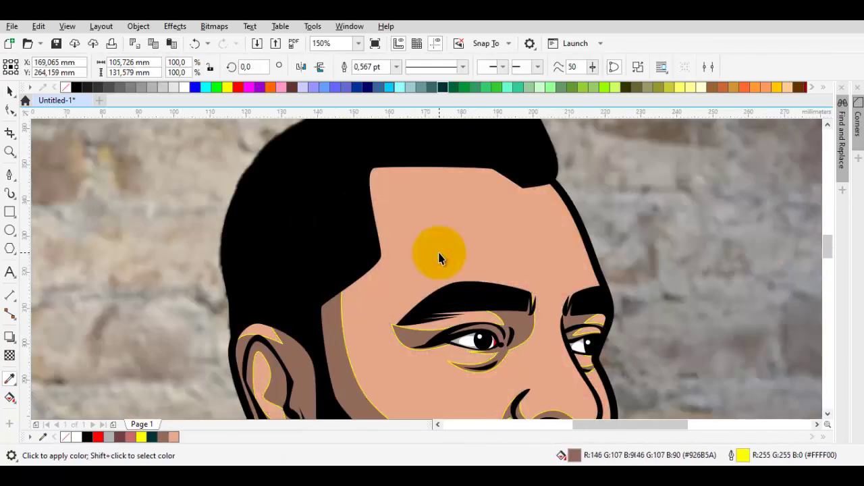
Step: Select all objects in the drawing, remove their outlines and clear the selection
click(132, 164)
key(ctrl+a)
right_click(63, 86)
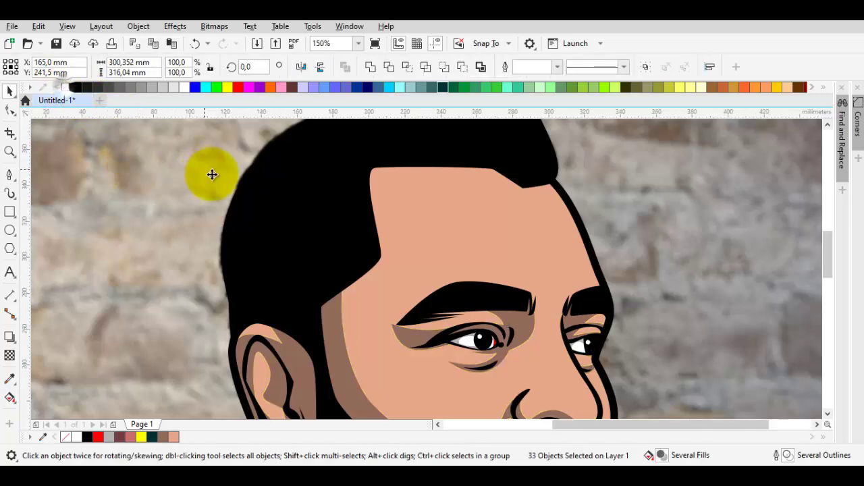
click(212, 174)
Step: Move the reference photo off the page to check the portrait on white, and undo the move
scroll(212, 174, down, 1)
drag(351, 262, 354, 212)
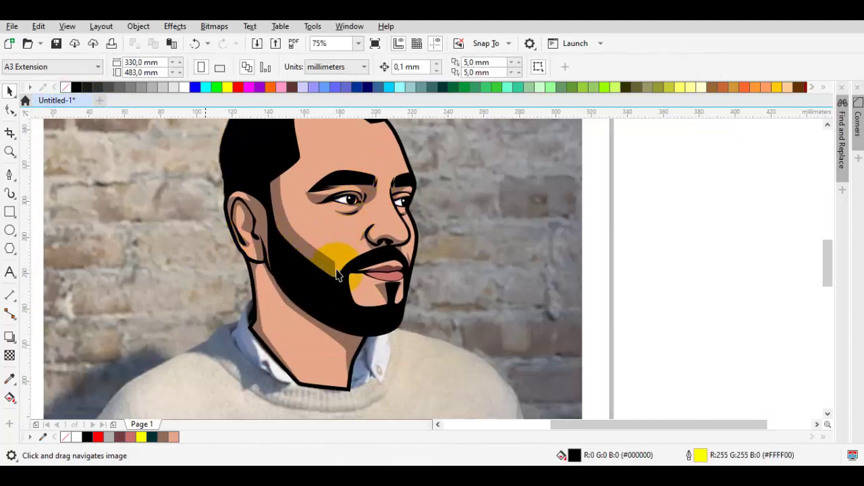
scroll(203, 249, down, 2)
drag(169, 247, 525, 290)
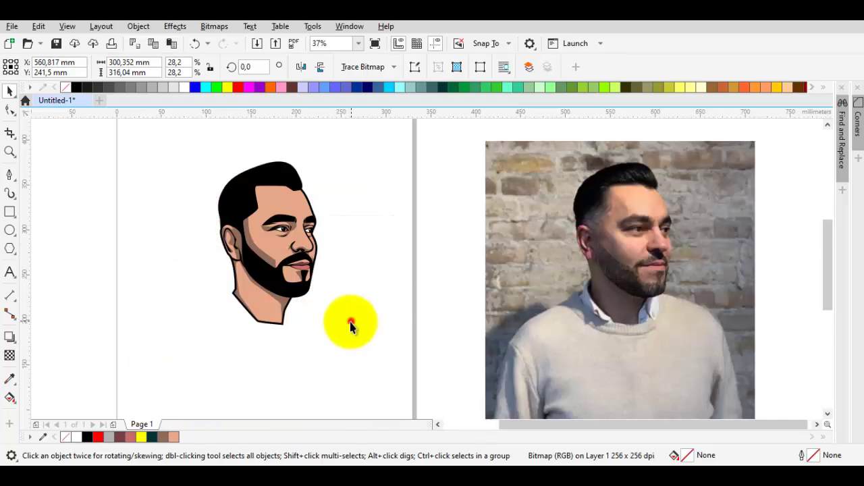
click(350, 326)
key(ctrl+z)
Step: Move the shadow shape's lowest front-neck node down into the black contour corner at the neck base, about 5.3 mm away
scroll(267, 304, up, 3)
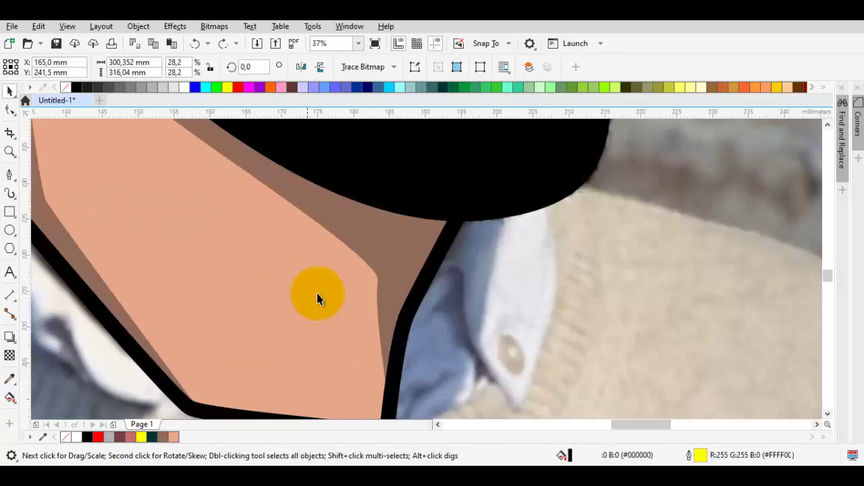
double_click(378, 247)
drag(372, 293, 395, 225)
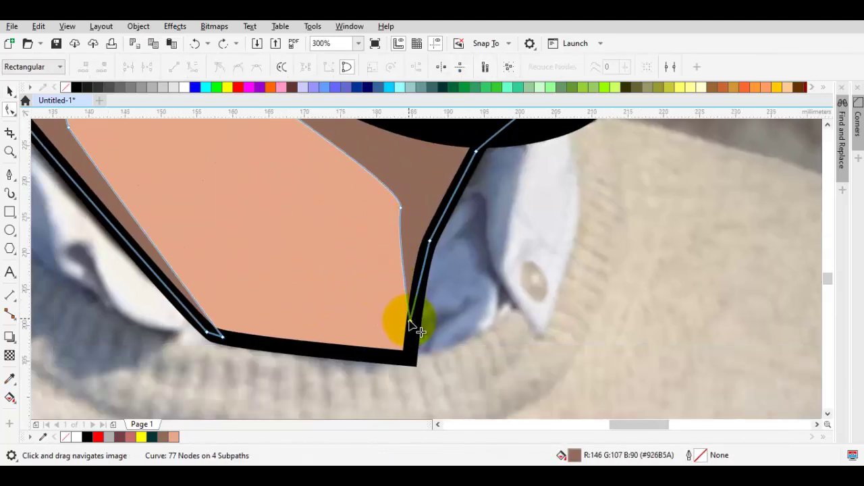
drag(410, 332, 403, 357)
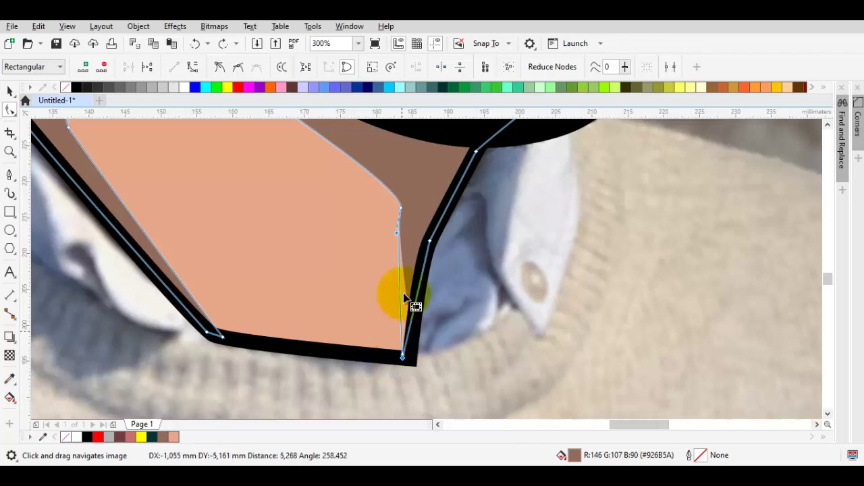
Step: Reshape the shadow shape's inner neck edge at the front-neck corner and move its node under the jaw down about 3.9 mm
drag(399, 205, 348, 257)
drag(274, 120, 391, 314)
drag(328, 266, 419, 285)
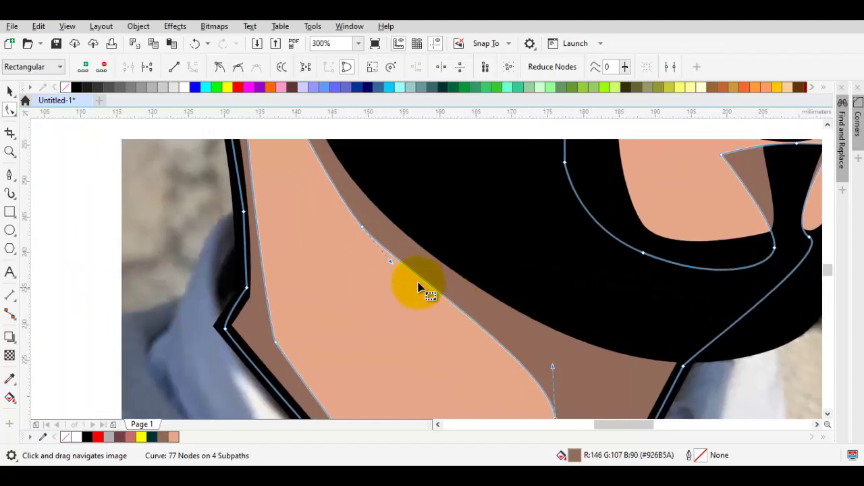
scroll(418, 282, down, 1)
double_click(390, 255)
drag(390, 254, 385, 267)
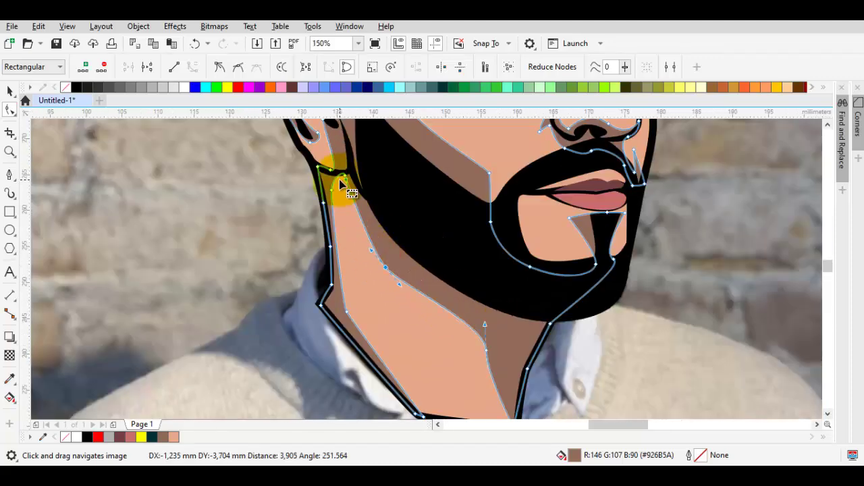
Step: Move the shadow shape's node just below the ear down along the neck to narrow the light area's upper tip, and deselect the shape
scroll(344, 183, up, 2)
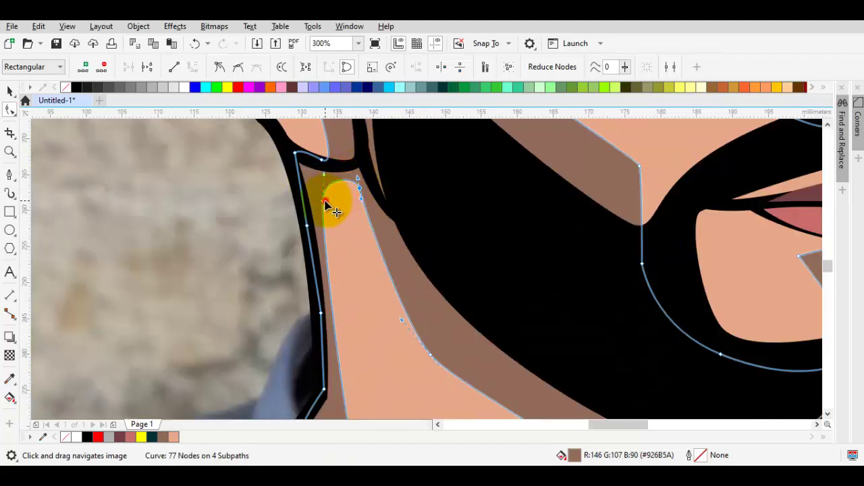
drag(325, 205, 341, 258)
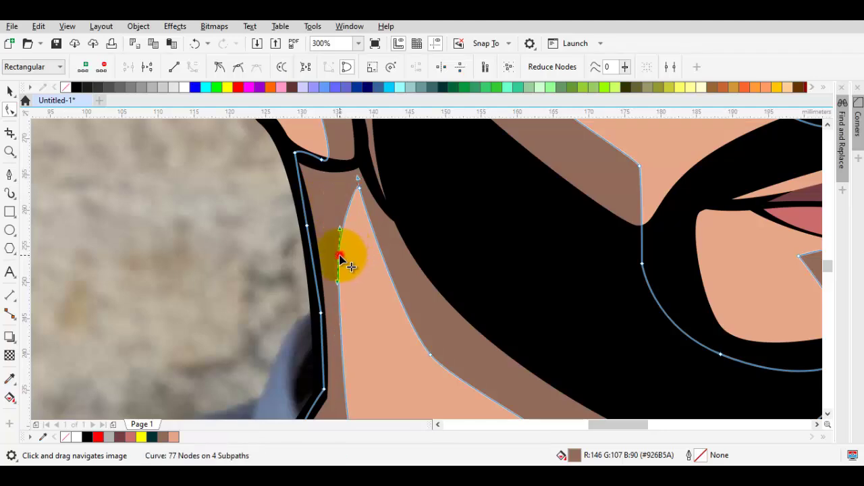
scroll(340, 258, down, 4)
key(space)
scroll(435, 309, down, 1)
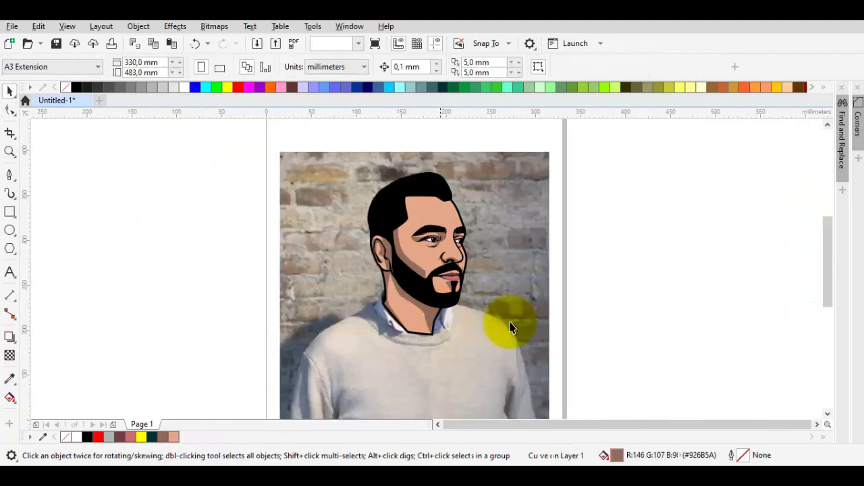
click(657, 341)
Step: Sharpen the black hair shape's lower tip over the forehead and reshape the curve at its front corner
scroll(448, 235, up, 4)
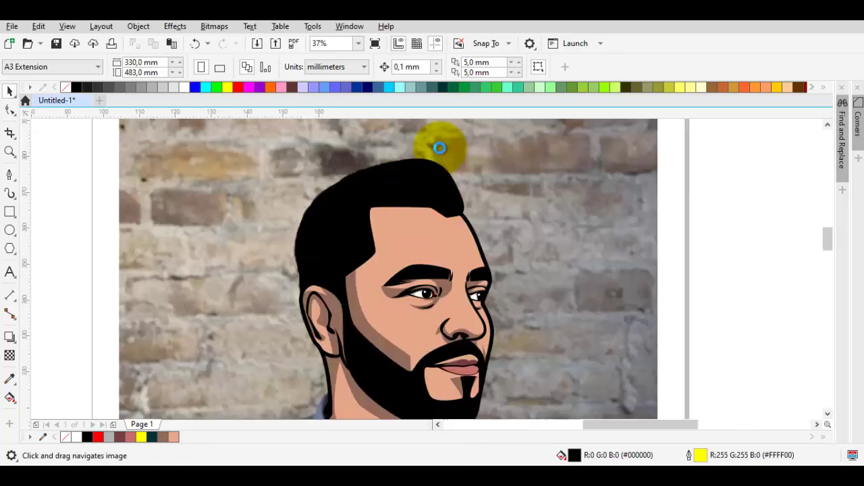
click(424, 216)
key(space)
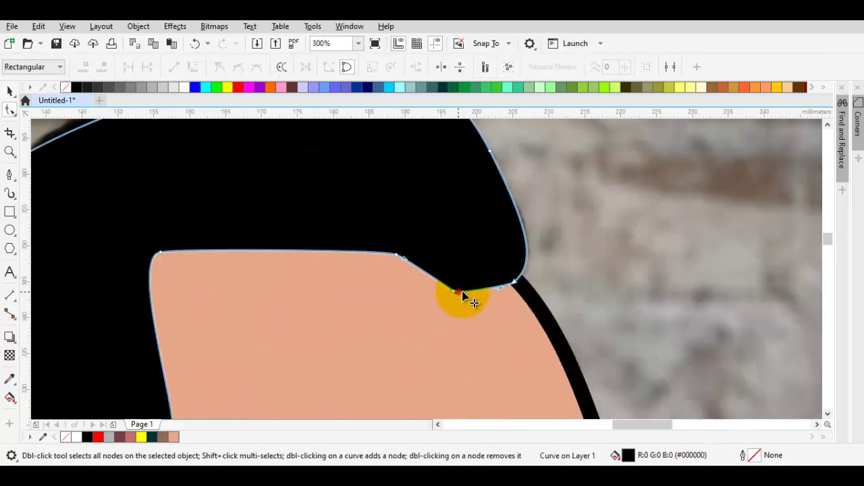
click(459, 295)
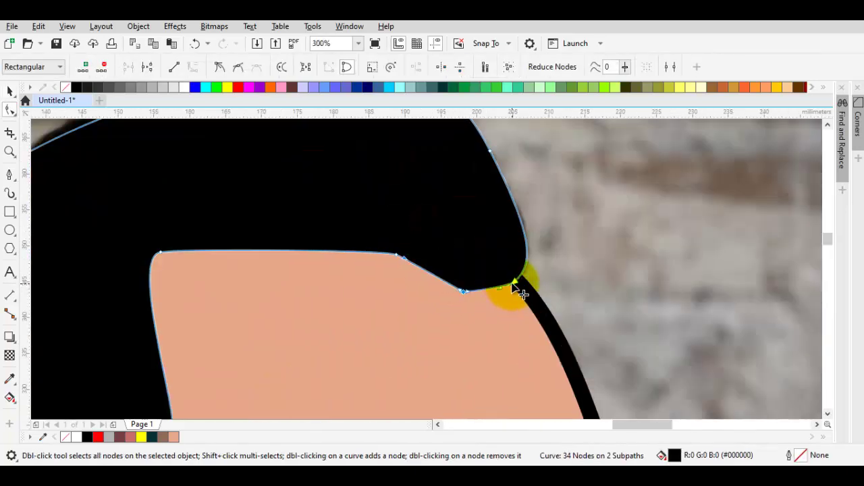
drag(540, 258, 526, 258)
Step: Refine the outer front curve of the hair at its upper node and clear the selection
scroll(493, 239, up, 1)
click(490, 243)
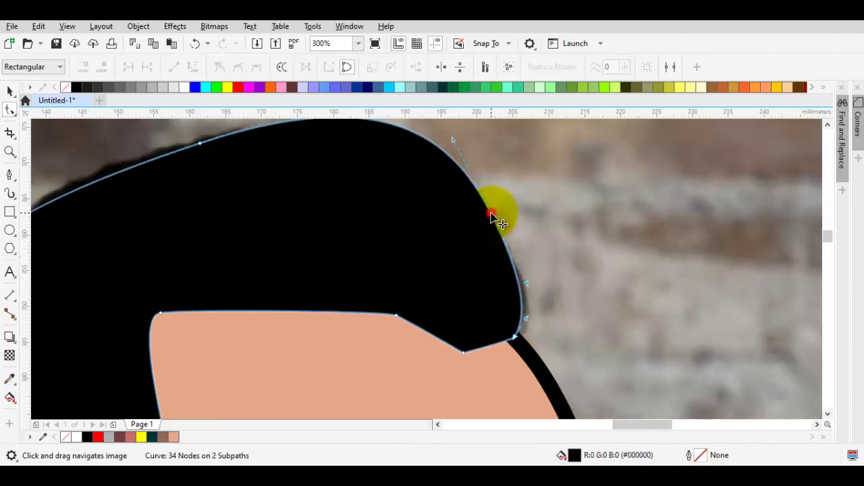
scroll(499, 219, down, 5)
key(space)
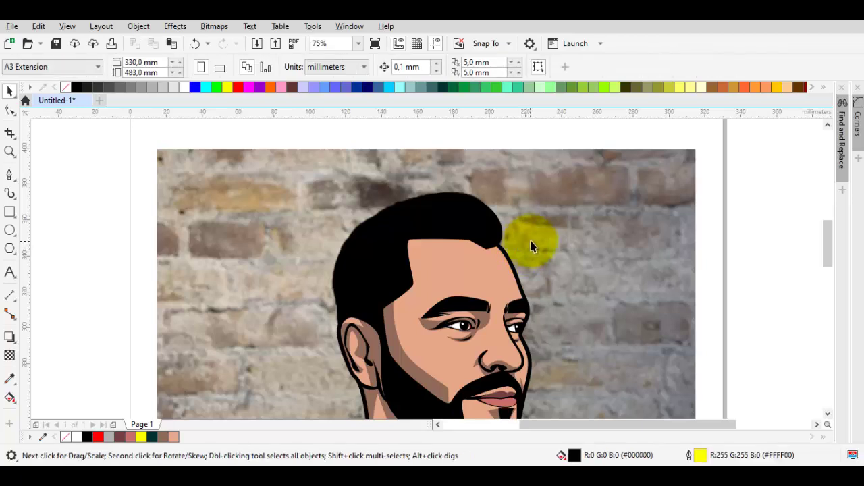
click(532, 247)
key(space)
scroll(533, 237, down, 2)
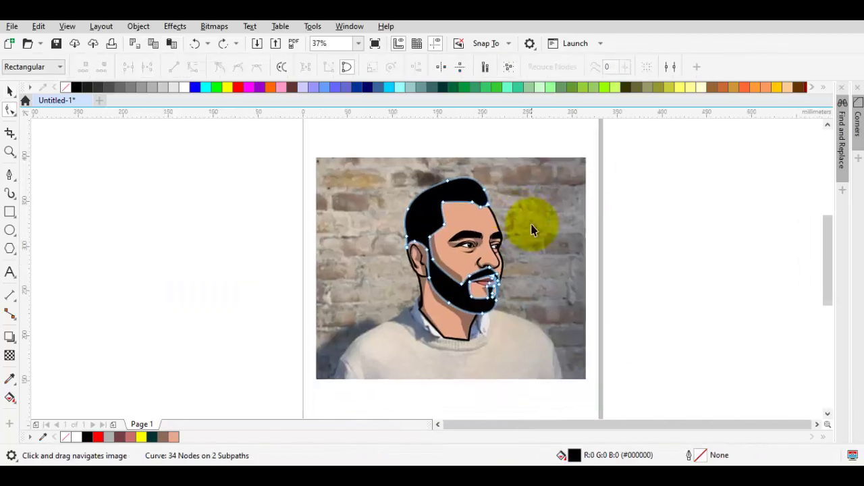
key(space)
key(Escape)
Step: Select all the traced head and neck shapes without the photo, group them and clear the selection
mouse_move(658, 377)
mouse_down()
mouse_move(358, 157)
mouse_move(335, 127)
mouse_up()
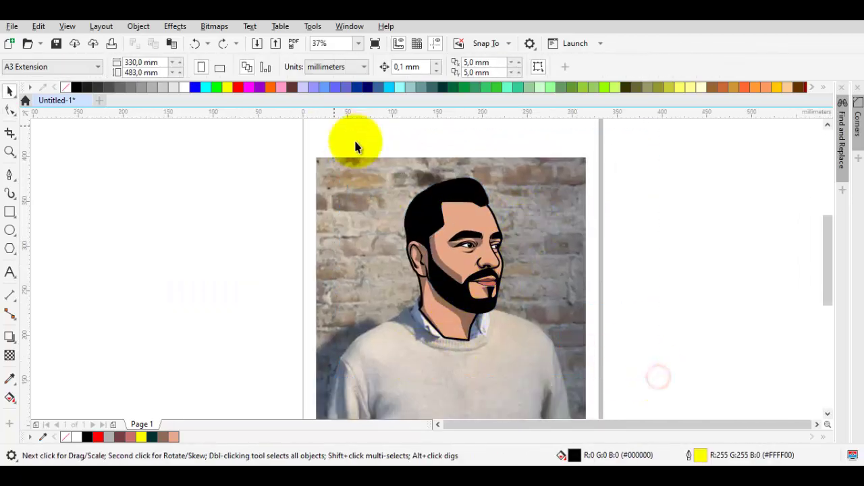
right_click(419, 229)
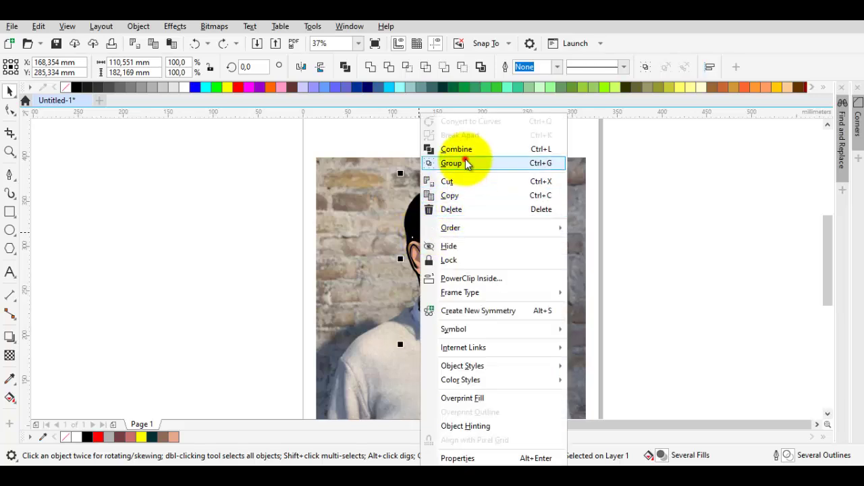
click(451, 163)
click(705, 261)
Step: Trace the sweater outline with the Pen tool from the photo's left shoulder up to the collar and along the neckline to the neck base
scroll(386, 326, up, 2)
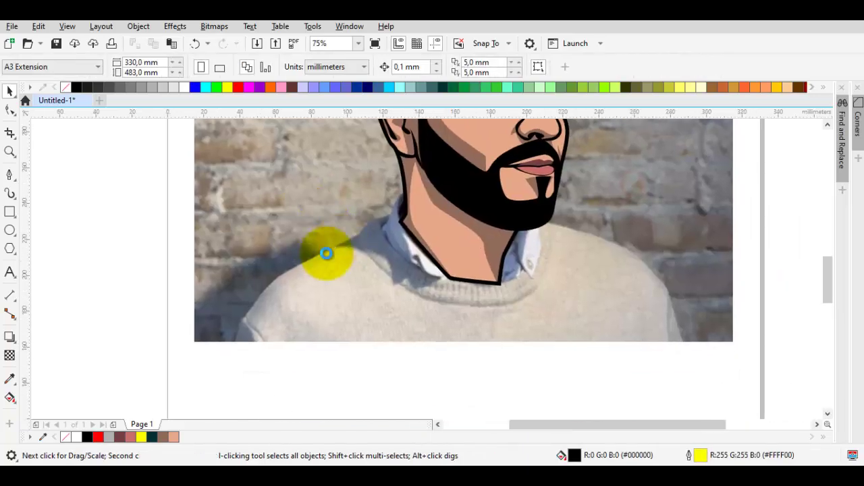
key(F5)
drag(245, 325, 238, 312)
scroll(308, 264, up, 1)
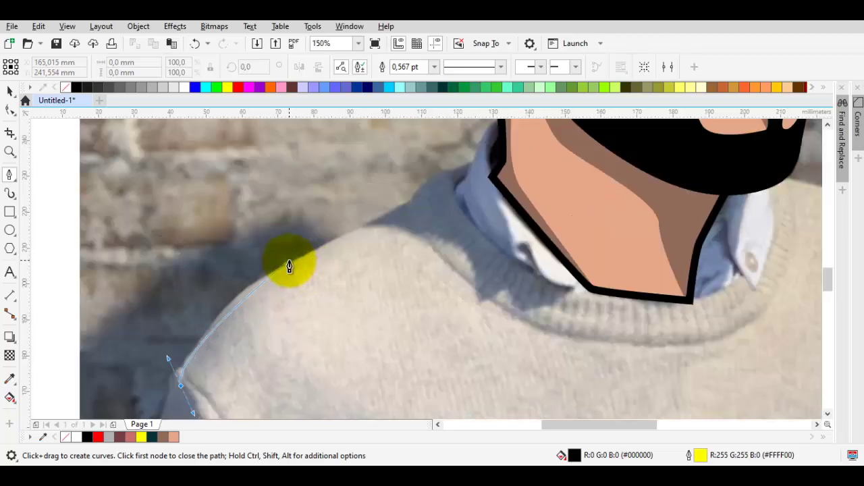
drag(294, 261, 340, 242)
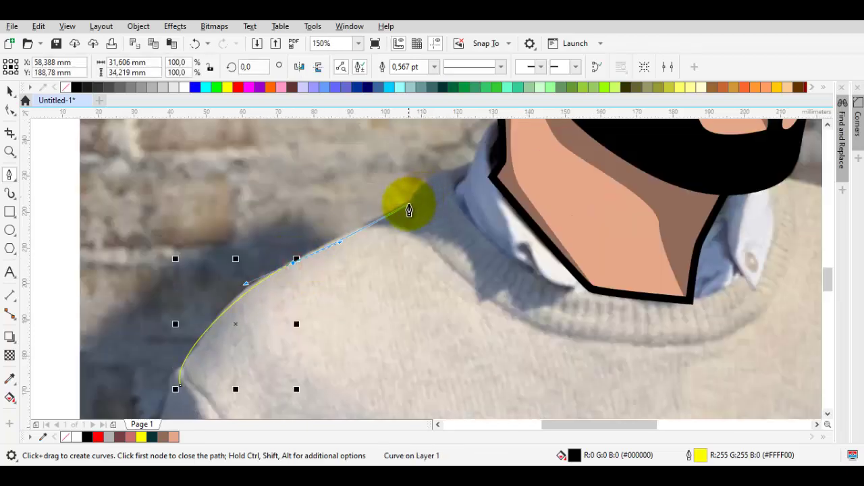
drag(412, 205, 455, 216)
click(467, 171)
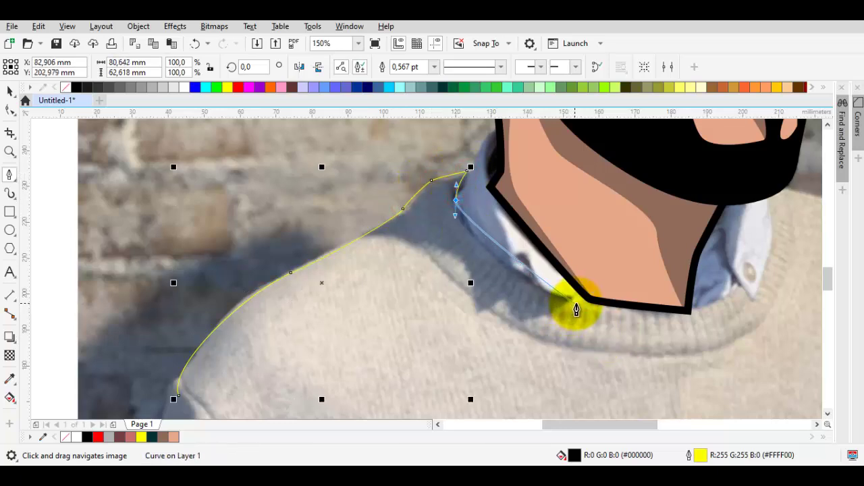
drag(592, 305, 630, 302)
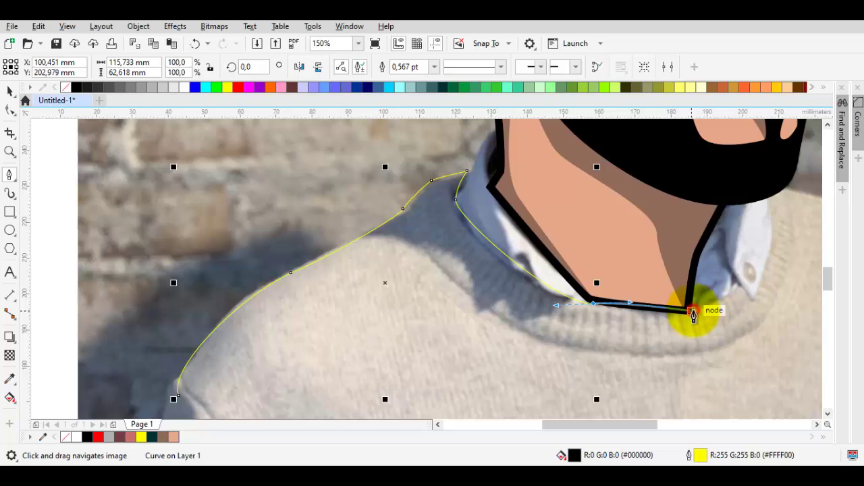
click(692, 312)
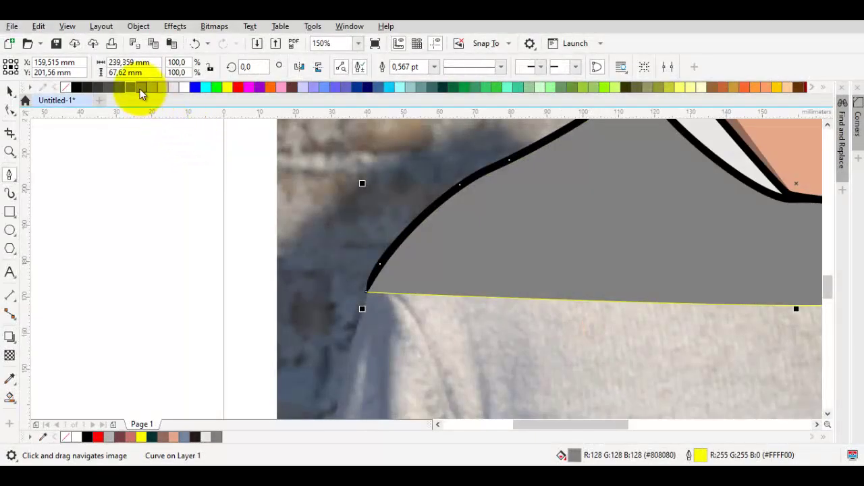
Step: Fill the closed sweater shape with grey #999999, remove its outline and deselect it
click(140, 87)
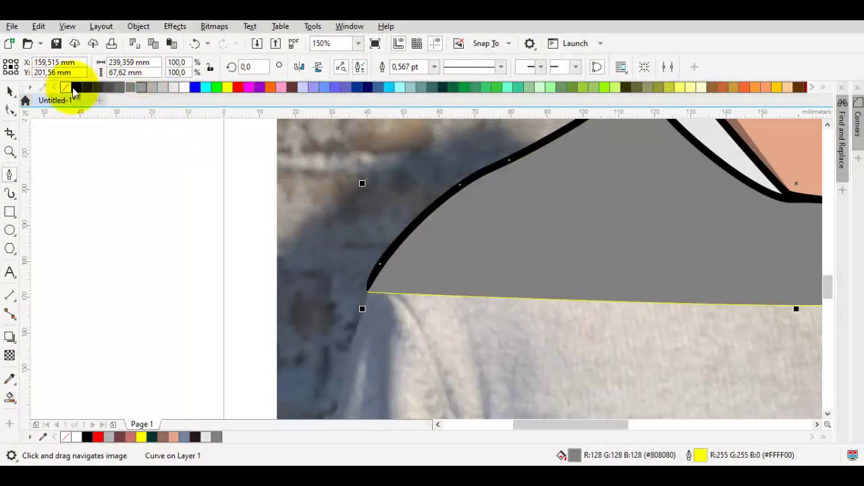
click(112, 141)
scroll(628, 262, down, 5)
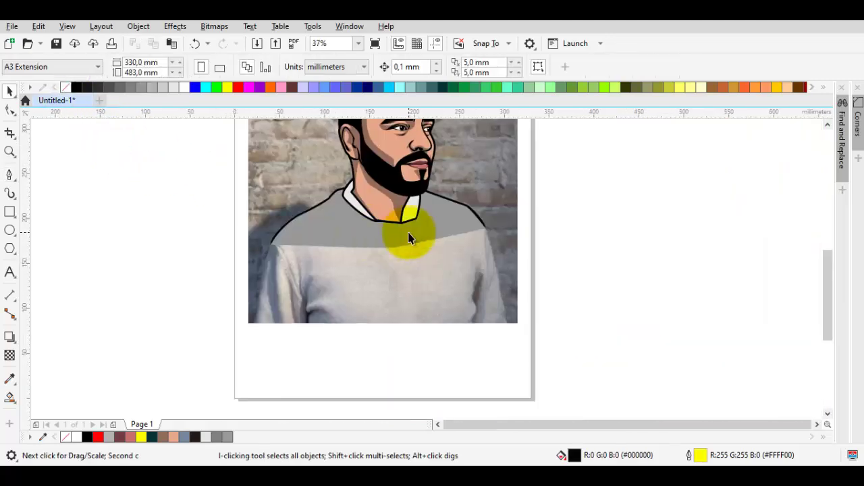
Step: Move the middle node of the sweater shape's lower edge down and slightly right to form a shallow point
click(409, 237)
key(F10)
scroll(402, 246, up, 3)
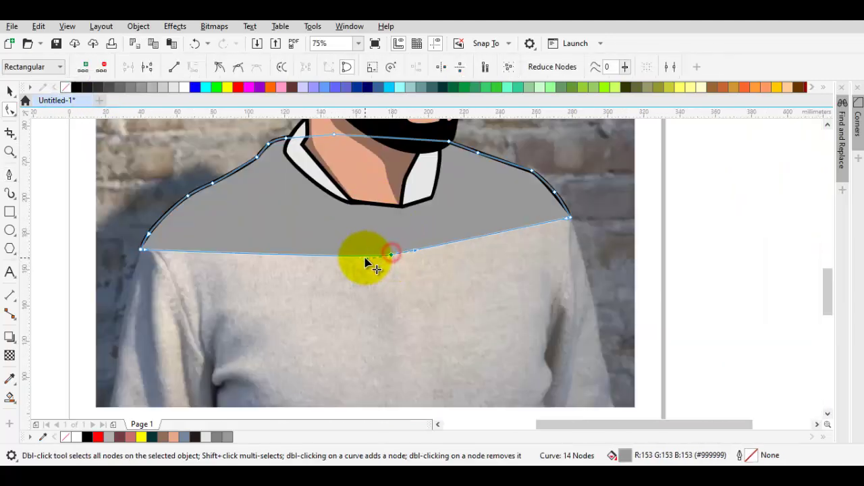
drag(367, 259, 395, 256)
drag(391, 254, 405, 264)
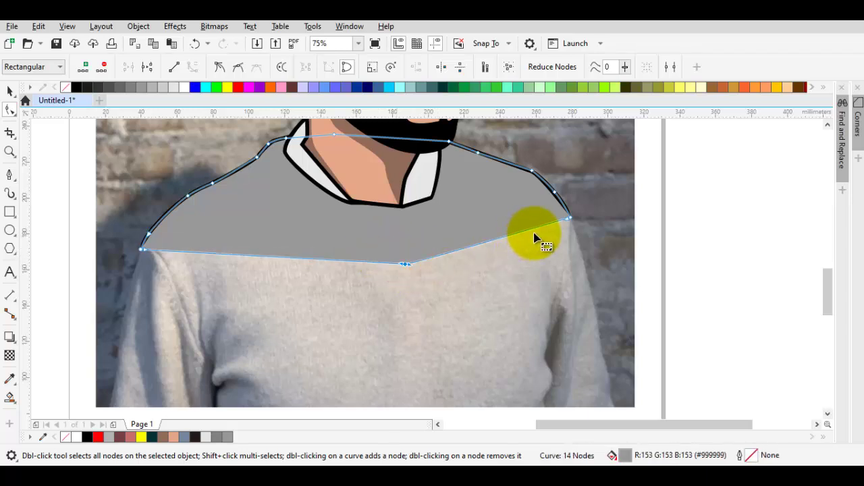
Step: Make all nodes of the grey sweater shape cusps and convert its segments to curves
right_click(617, 151)
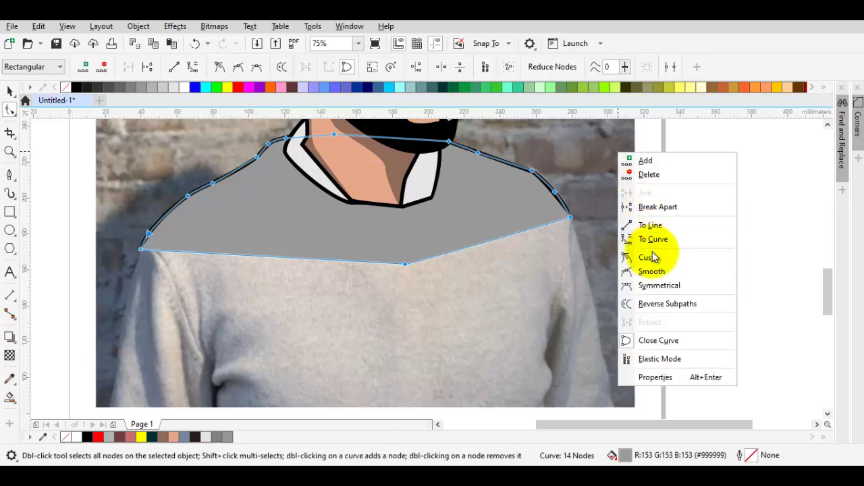
click(652, 257)
right_click(617, 179)
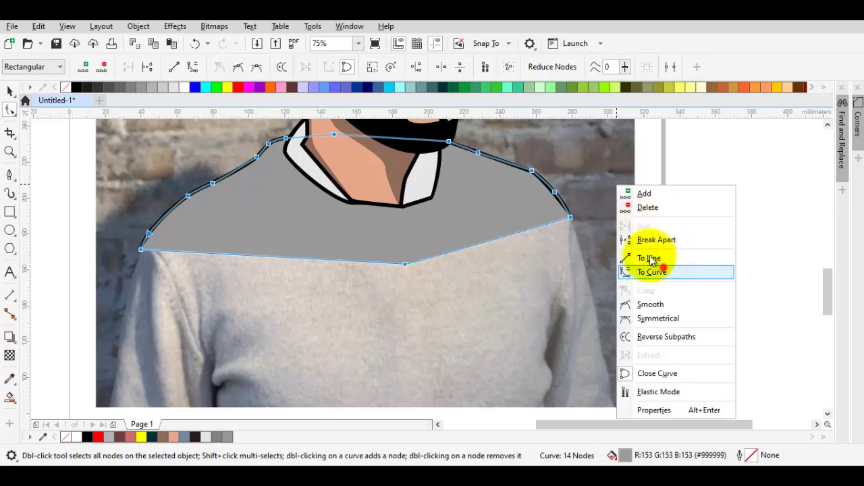
click(662, 269)
Step: Bend both halves of the sweater shape's lower edge upward into gentle arcs meeting at the centre point, and deselect the shape
scroll(572, 215, up, 2)
click(579, 233)
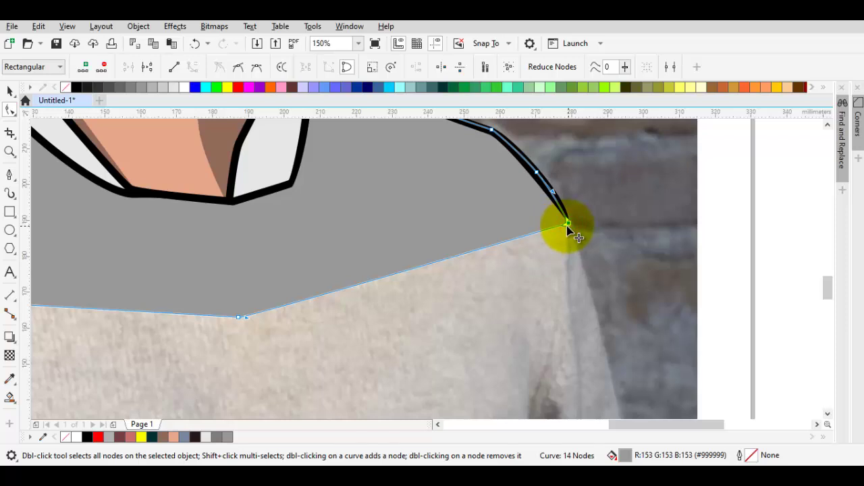
drag(425, 230, 423, 232)
scroll(413, 234, down, 1)
drag(109, 253, 331, 240)
click(150, 261)
scroll(333, 240, down, 1)
key(space)
click(478, 215)
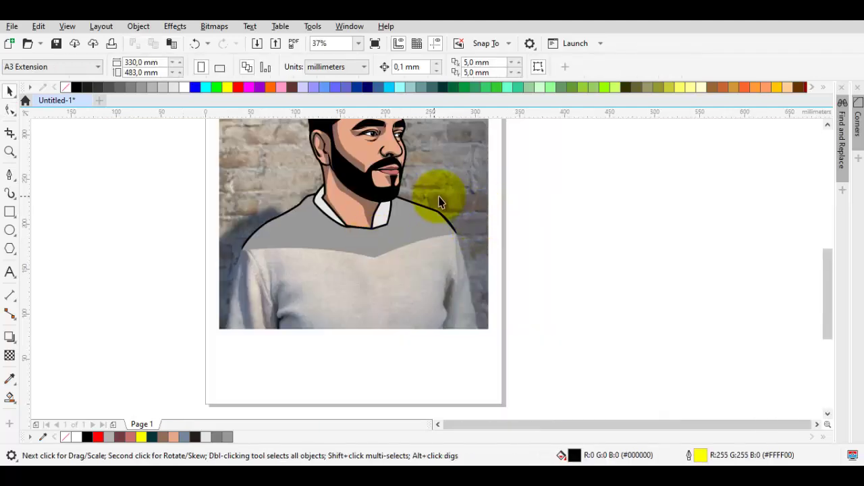
Step: Move the reference photo aside to check the artwork, undo the move and clear the selection
drag(442, 187, 472, 190)
right_click(472, 189)
scroll(373, 229, up, 2)
key(ctrl+z)
drag(289, 231, 503, 307)
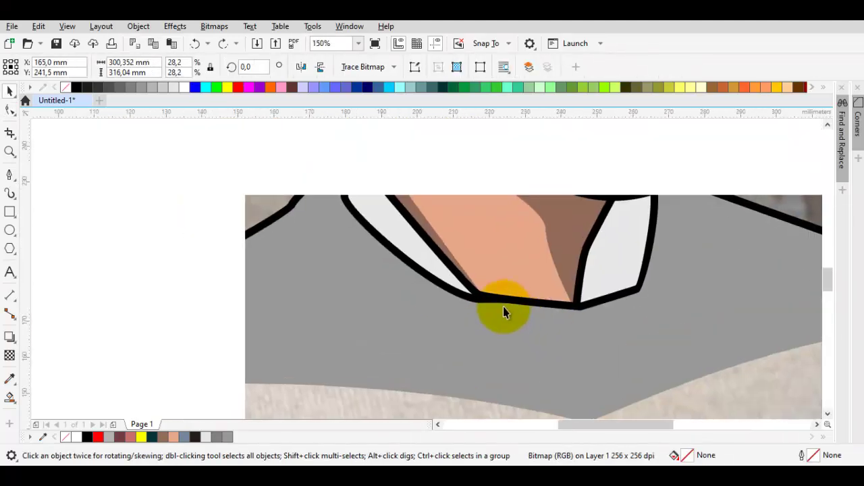
scroll(503, 312, down, 6)
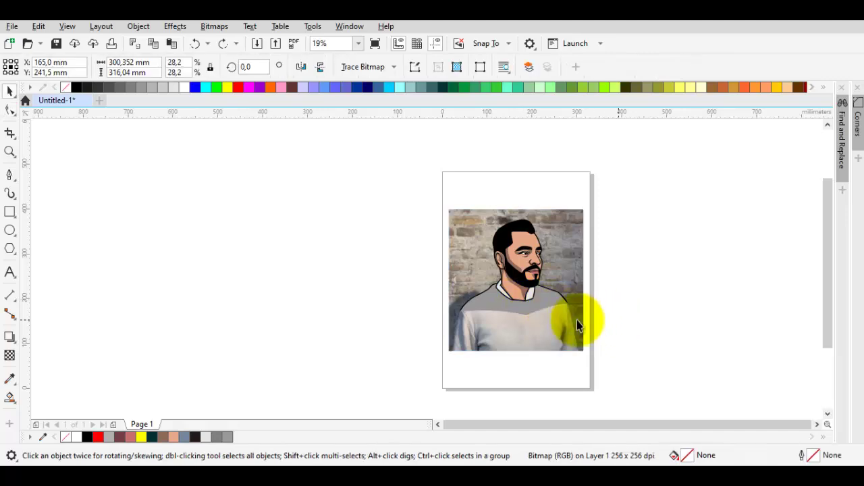
key(Escape)
Step: Draw a closed thin crescent with the Pen tool below the left half of the sweater's lower edge, about 133 mm wide and 11 mm high
scroll(504, 322, up, 4)
key(space)
scroll(314, 303, up, 2)
click(320, 291)
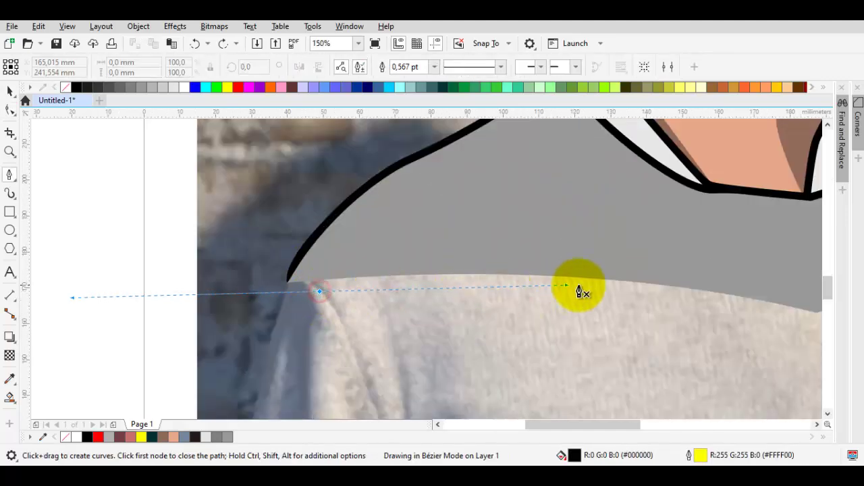
drag(578, 286, 598, 285)
drag(734, 299, 573, 289)
click(634, 310)
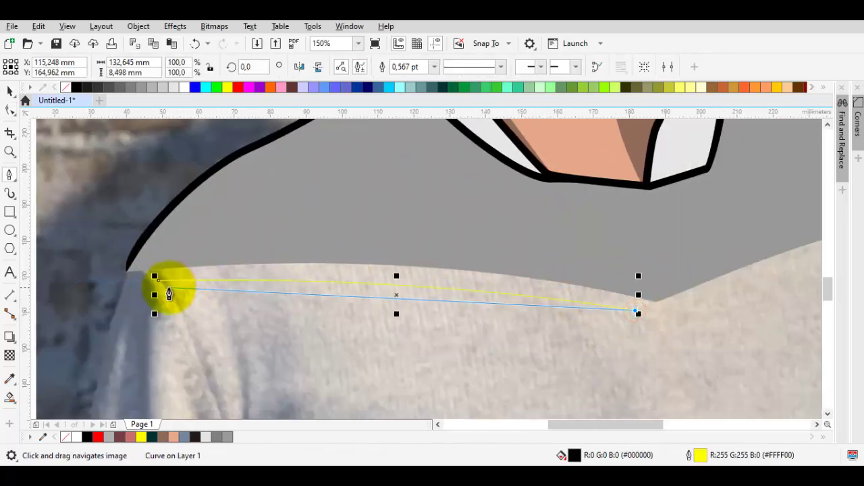
drag(163, 288, 439, 261)
Step: Weld the thin black crescent to the grey sweater shape
key(space)
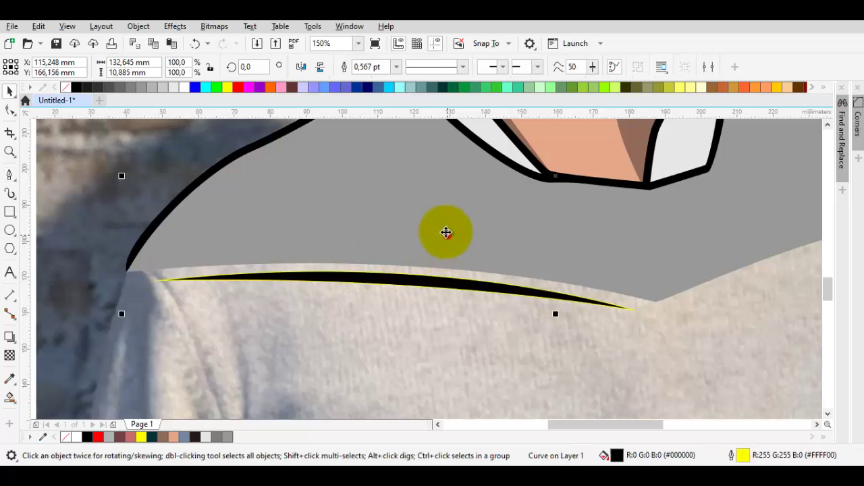
shift+click(447, 235)
click(370, 68)
Step: Draw a closed thin crescent with the Pen tool below the right half of the sweater's lower edge, about 85 mm wide
scroll(284, 164, right, 6)
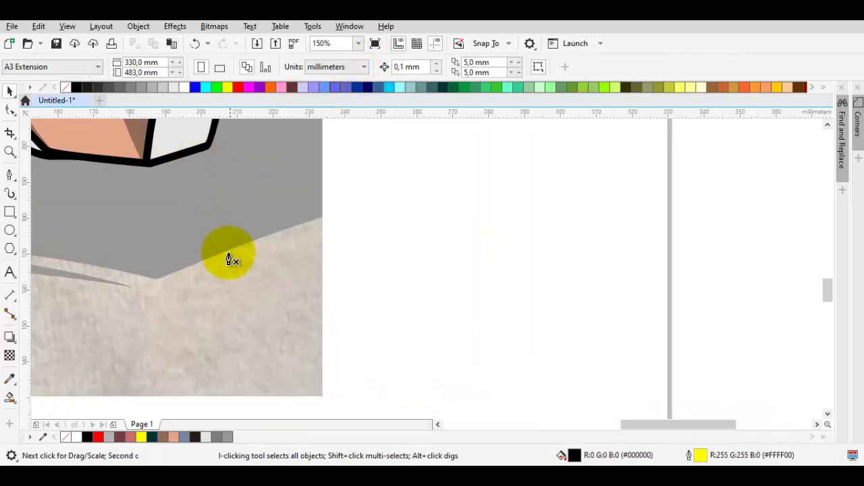
key(space)
click(174, 284)
click(426, 199)
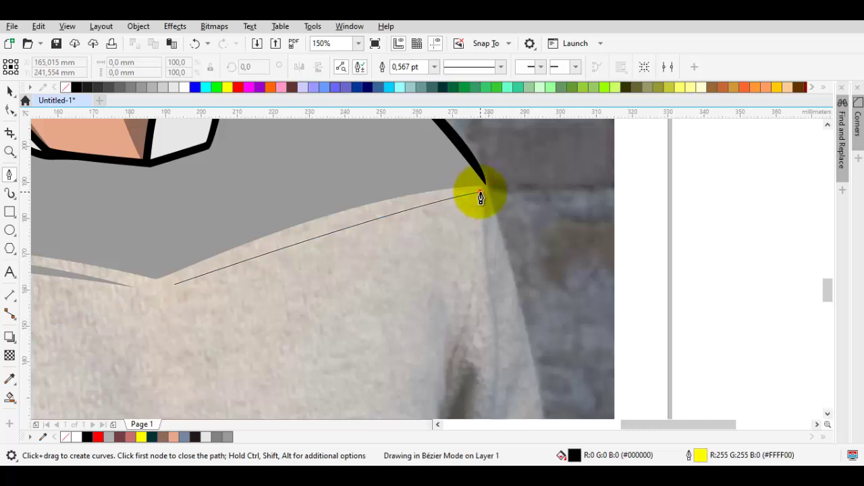
click(482, 190)
drag(175, 285, 367, 198)
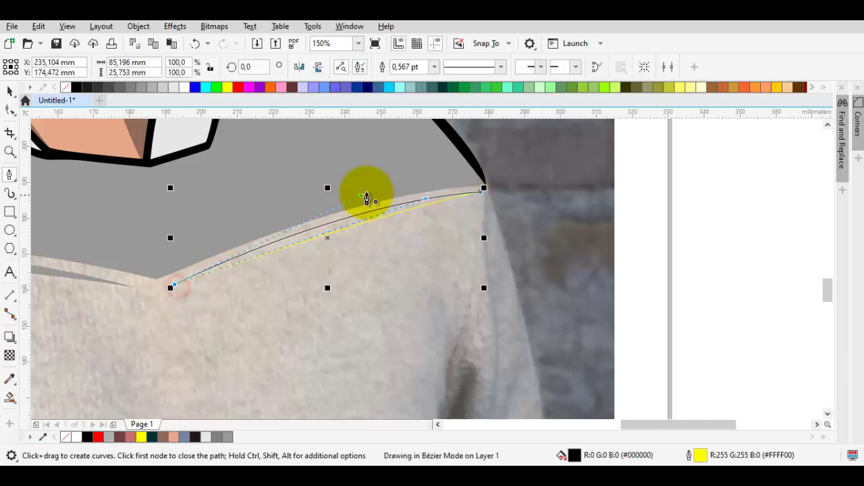
Step: Weld the thin black crescent under the right half of the lower edge to the grey sweater shape
key(space)
shift+click(376, 178)
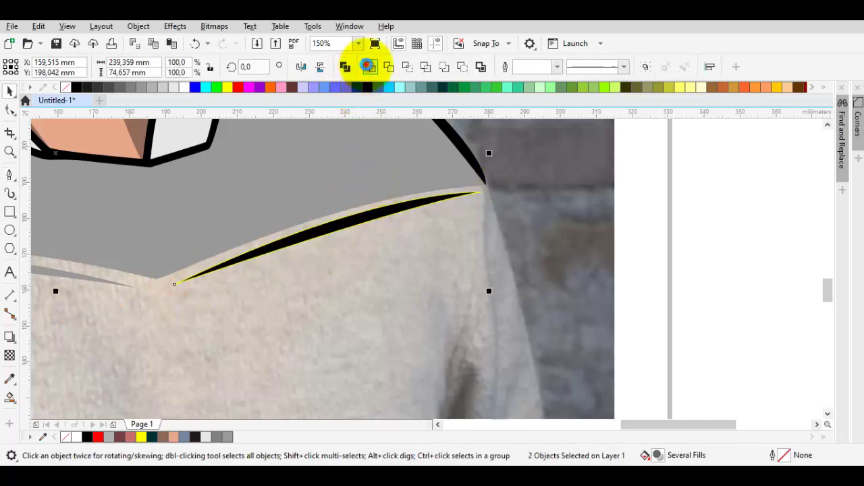
click(368, 66)
Step: Place a copy of all the traced portrait shapes on the empty area beside the page and group them
scroll(478, 192, down, 3)
click(529, 213)
drag(530, 215, 498, 268)
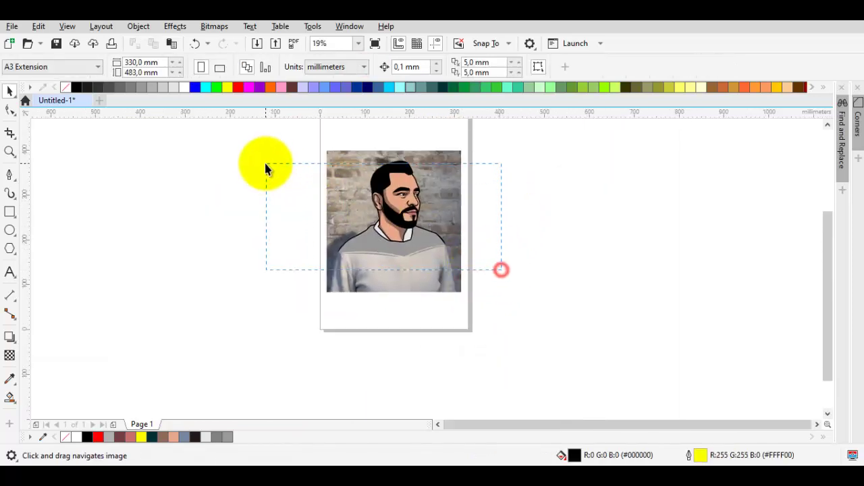
drag(250, 143, 249, 140)
drag(370, 177, 239, 181)
right_click(240, 182)
right_click(240, 181)
click(289, 165)
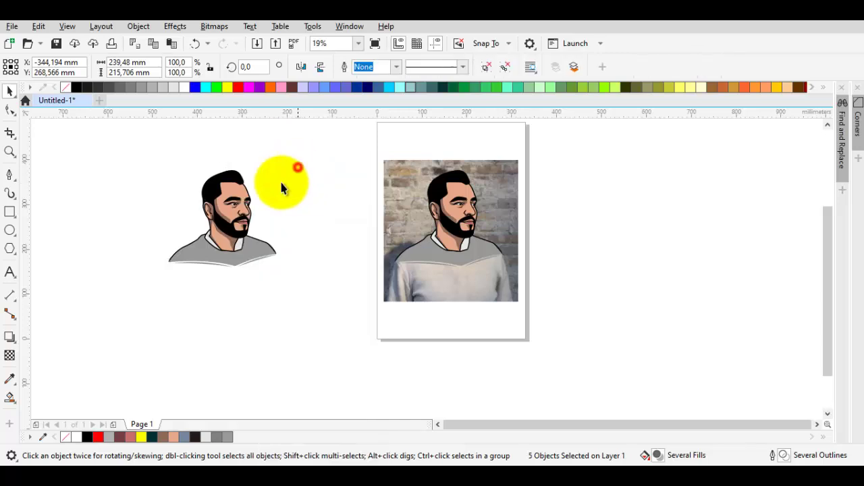
Step: Draw a circle about 282 mm in diameter centred on the copied portrait
scroll(162, 214, up, 3)
click(162, 215)
drag(162, 215, 302, 252)
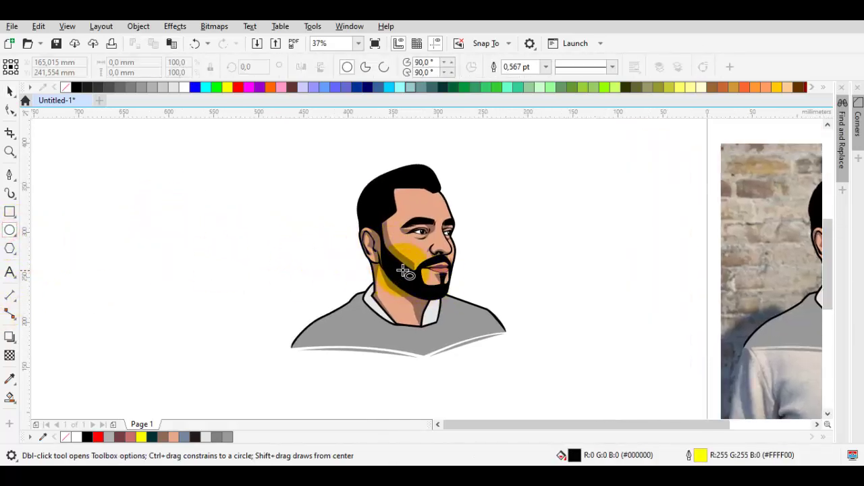
drag(406, 266, 502, 396)
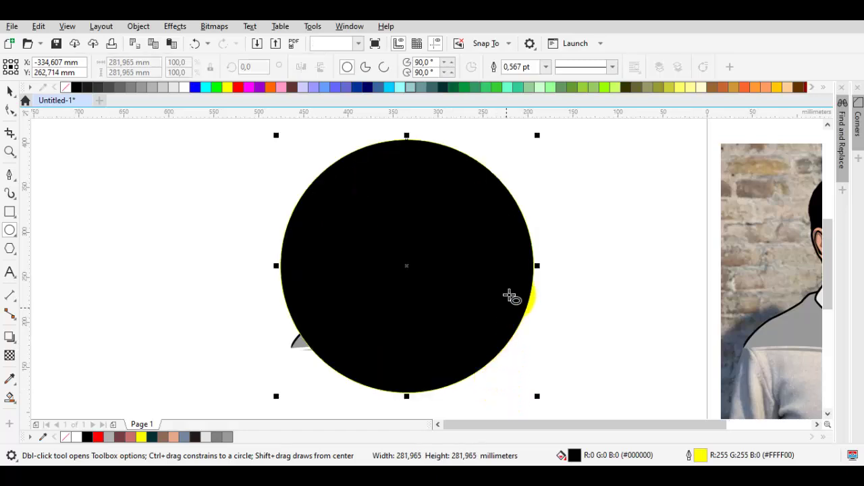
key(space)
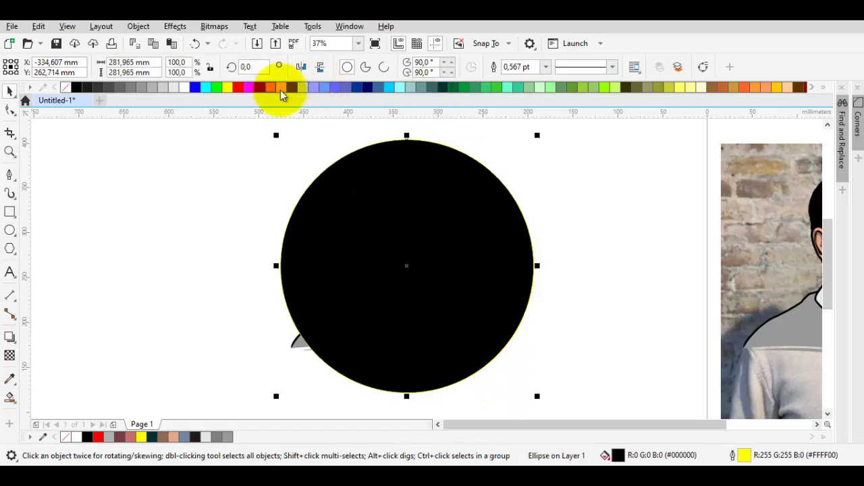
Step: Fill the circle with amber yellow (#FFCC00) and send it to the back of the layer
click(782, 89)
right_click(428, 195)
mouse_move(536, 195)
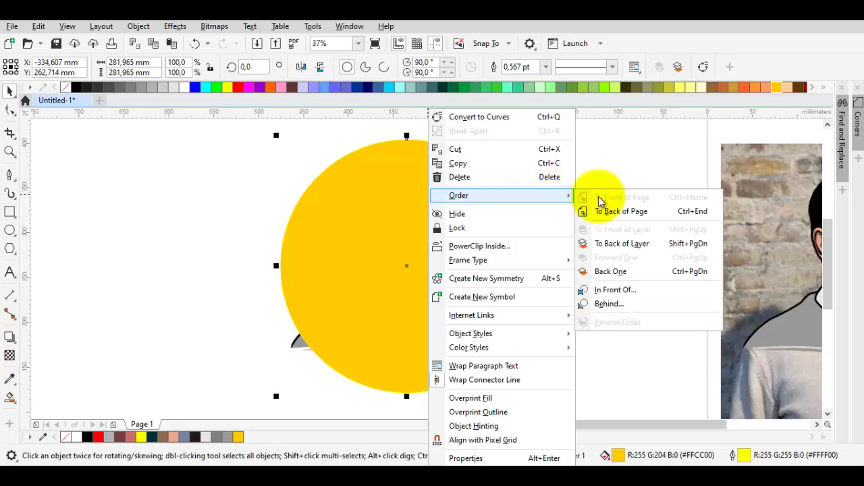
click(622, 244)
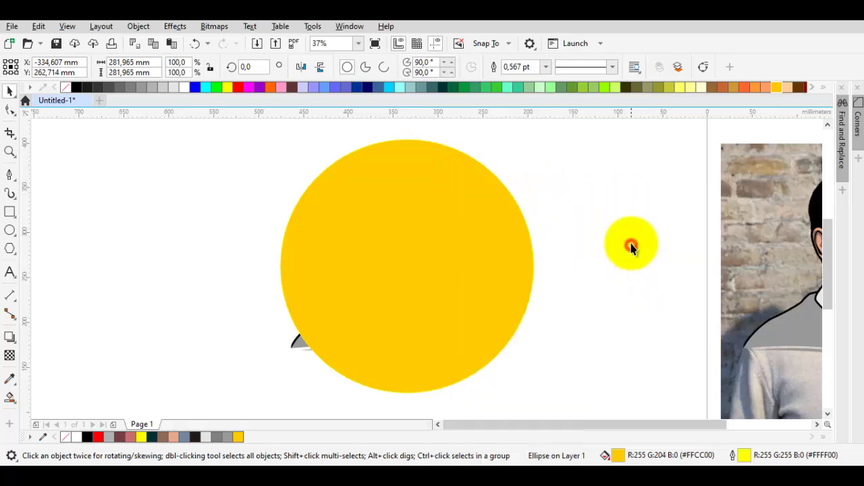
Step: Move the yellow circle left and down so its edge meets both shoulder tips of the portrait
click(500, 274)
scroll(612, 279, up, 2)
mouse_move(628, 241)
mouse_down()
mouse_move(596, 263)
mouse_move(616, 235)
mouse_up()
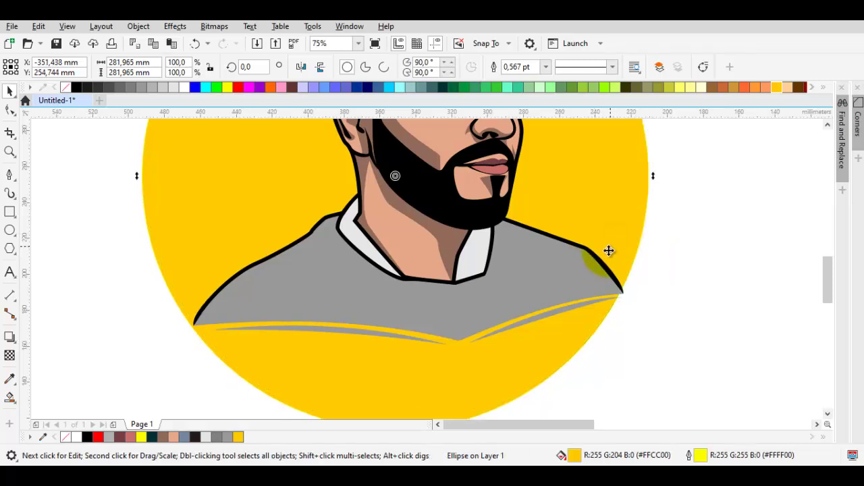
scroll(611, 257, up, 3)
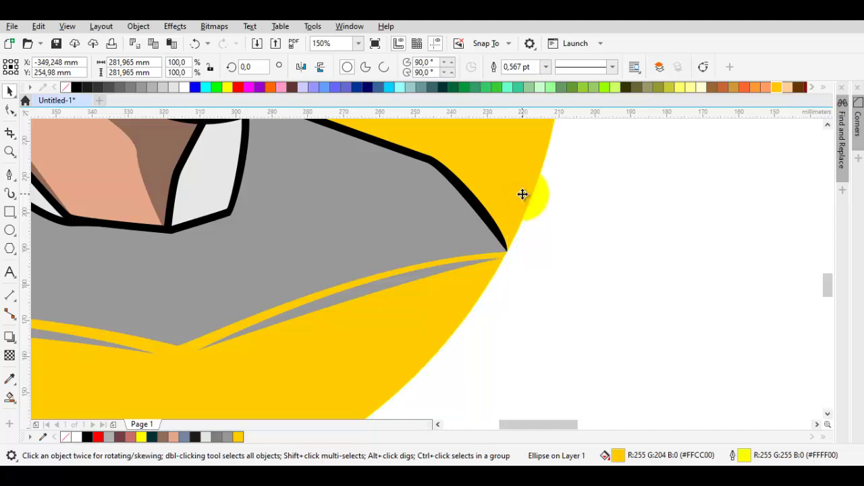
scroll(278, 253, down, 3)
scroll(135, 247, down, 6)
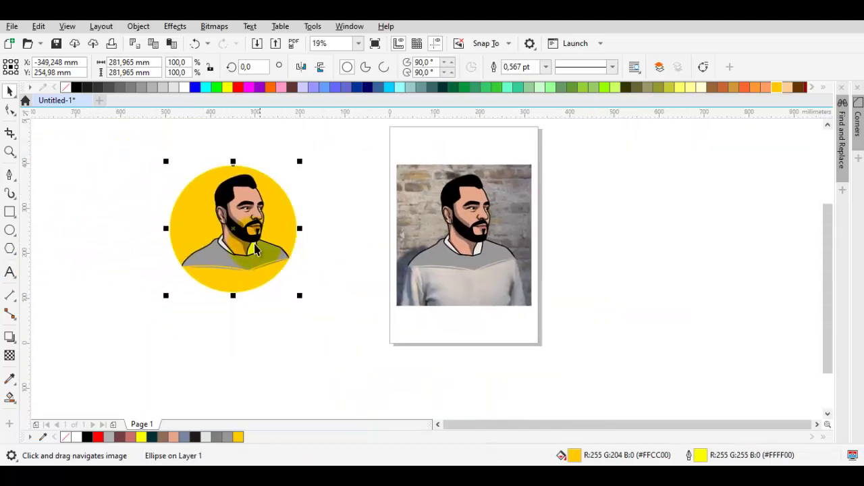
Step: Draw a closed Pen tool shape through both shoulder tips that covers the part of the circle below the shoulders
scroll(255, 249, up, 1)
key(space)
scroll(66, 282, up, 3)
drag(243, 357, 254, 367)
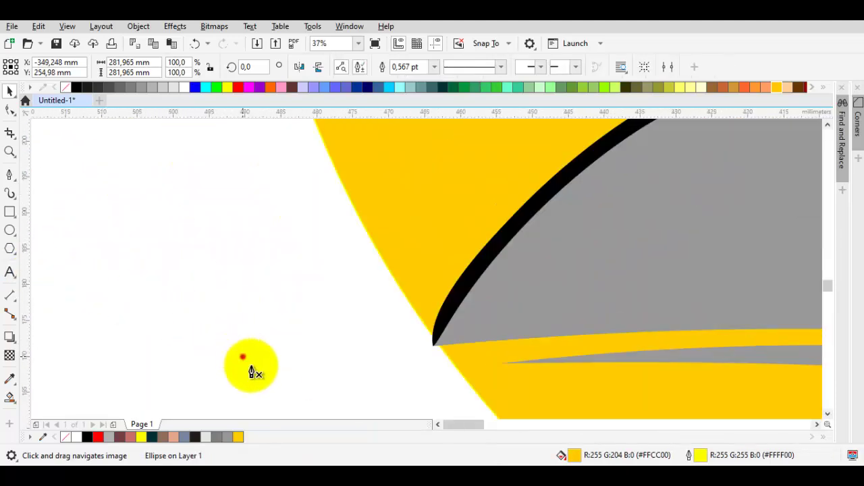
click(424, 356)
scroll(429, 349, down, 4)
click(312, 263)
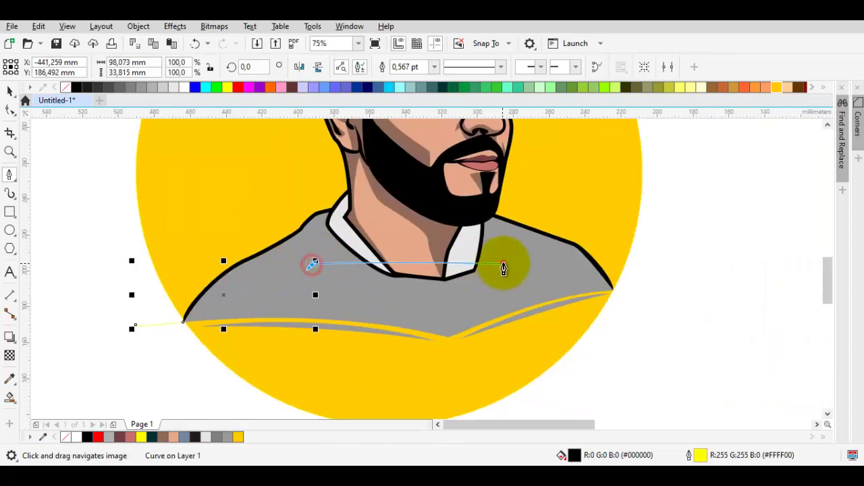
click(503, 264)
drag(613, 290, 651, 270)
click(611, 332)
drag(333, 386, 182, 330)
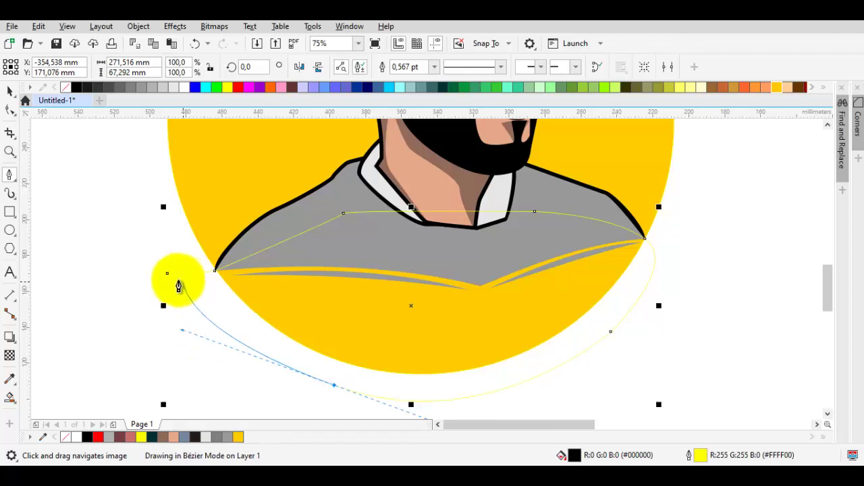
click(168, 274)
key(space)
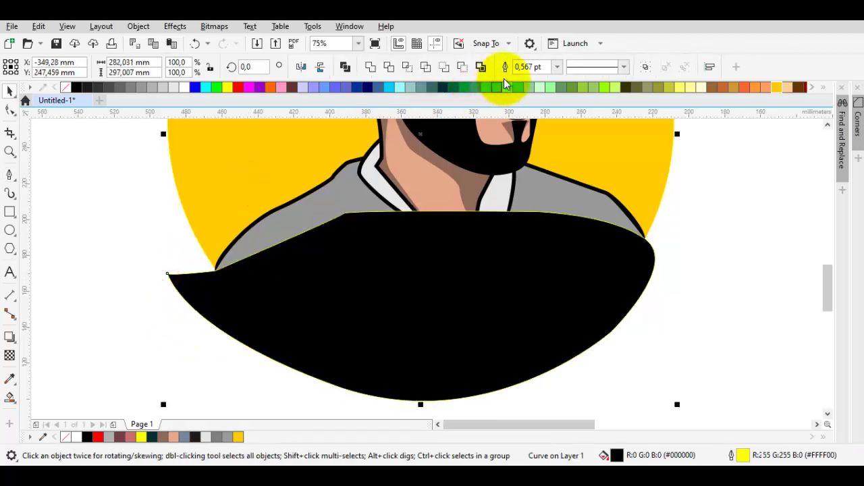
Step: Cut the pen shape out of the yellow circle with Back Minus Front and remove the circle's outline
click(467, 69)
scroll(397, 240, down, 2)
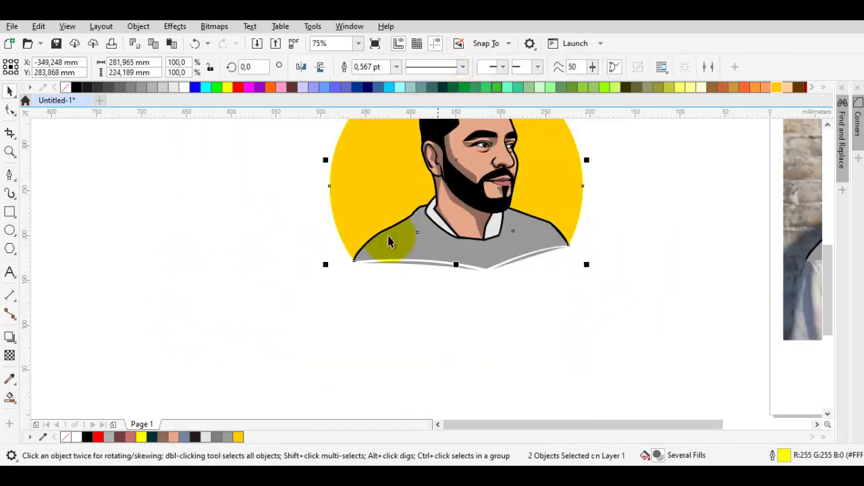
right_click(62, 88)
click(100, 152)
Step: Copy the portrait group and paste the duplicate in the same place
drag(439, 200, 357, 304)
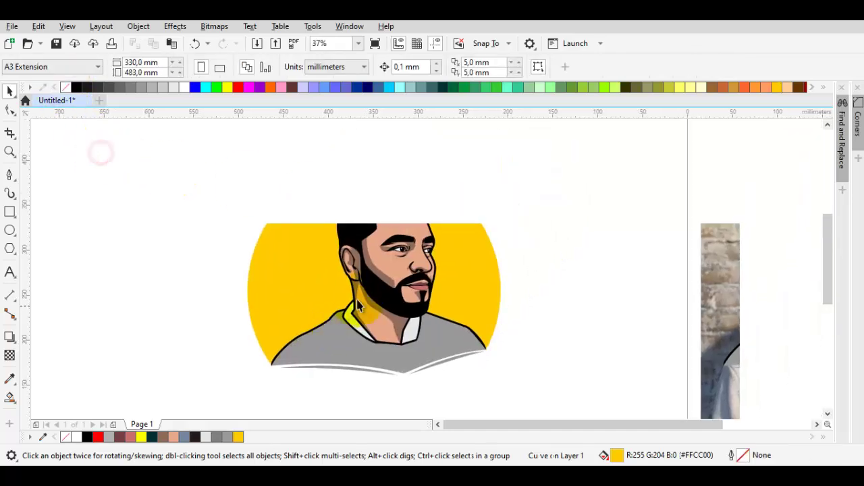
click(366, 293)
right_click(366, 292)
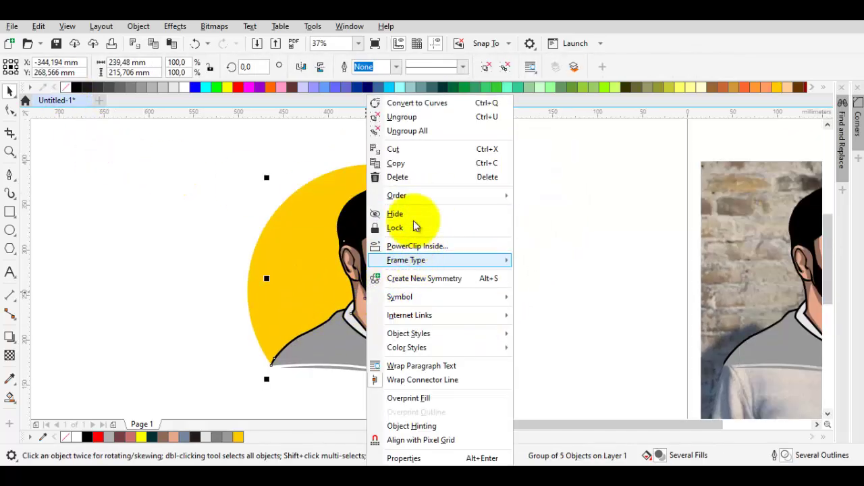
click(409, 164)
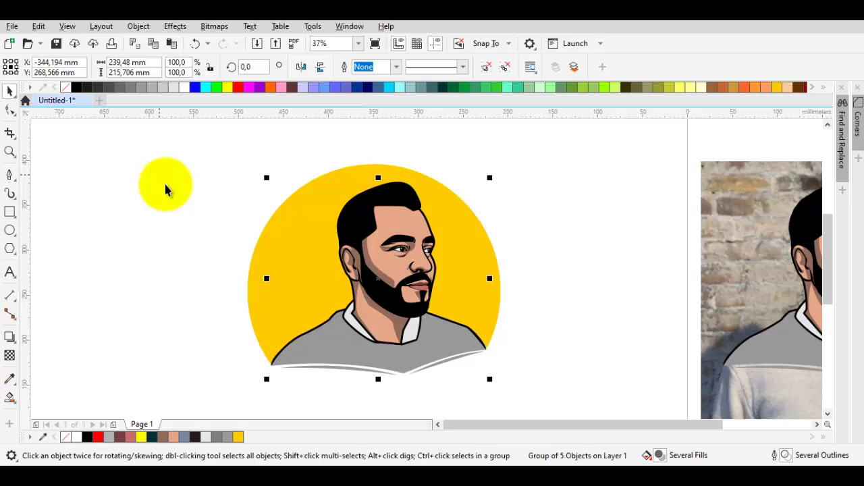
right_click(163, 180)
click(199, 271)
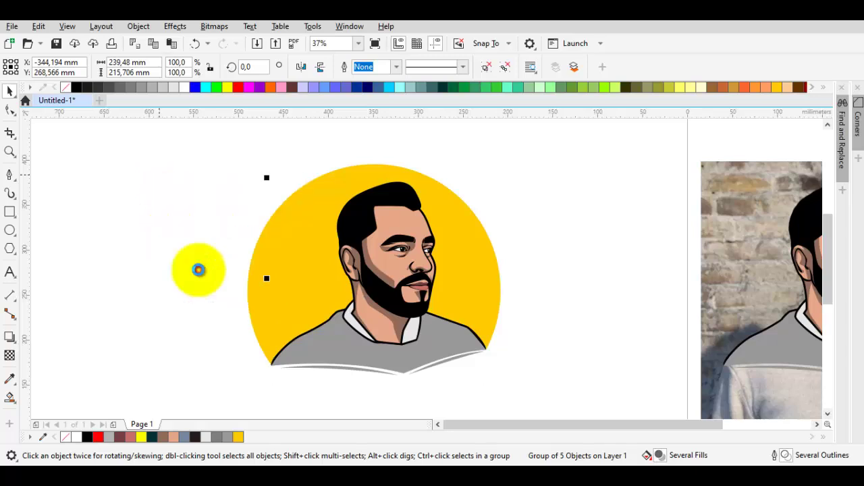
Step: Ungroup all objects of the pasted portrait and weld them into one silhouette
right_click(403, 217)
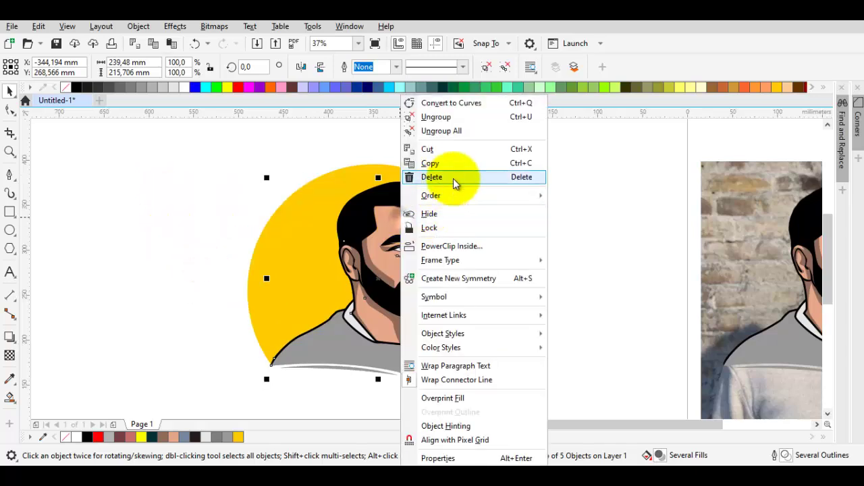
click(460, 132)
click(372, 67)
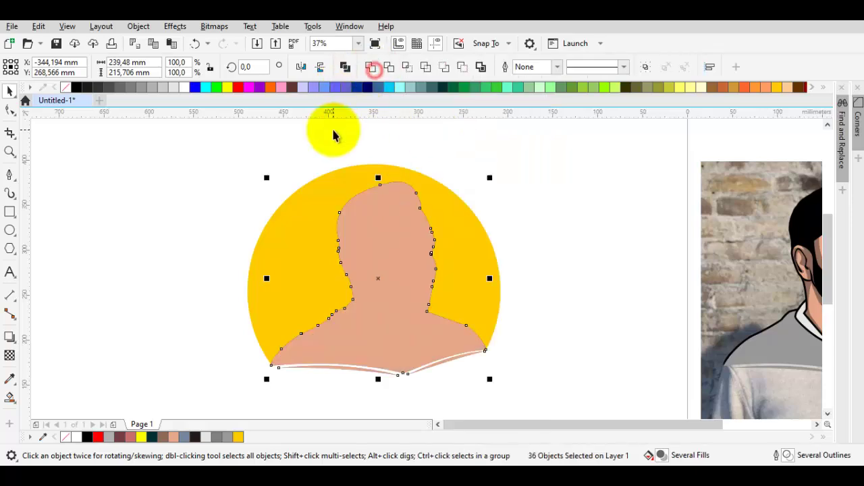
Step: Give the silhouette a white outline with a width of 24 pt
click(392, 68)
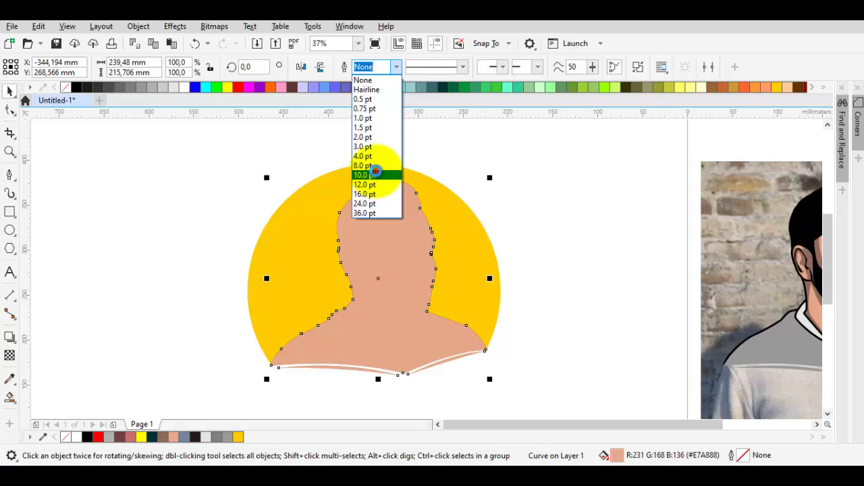
click(376, 174)
scroll(358, 212, up, 2)
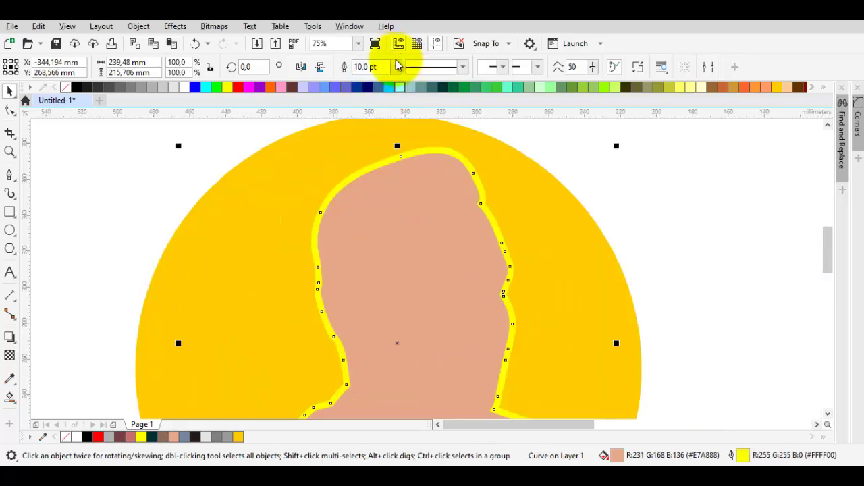
click(397, 66)
click(365, 202)
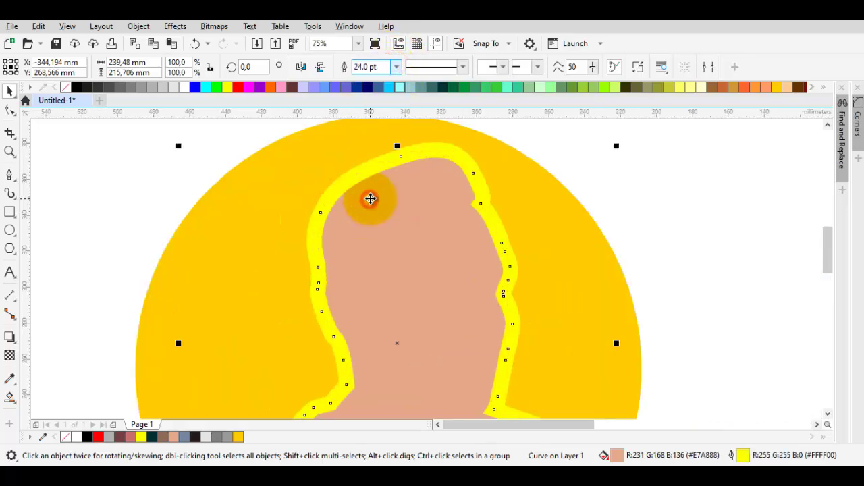
scroll(372, 200, down, 2)
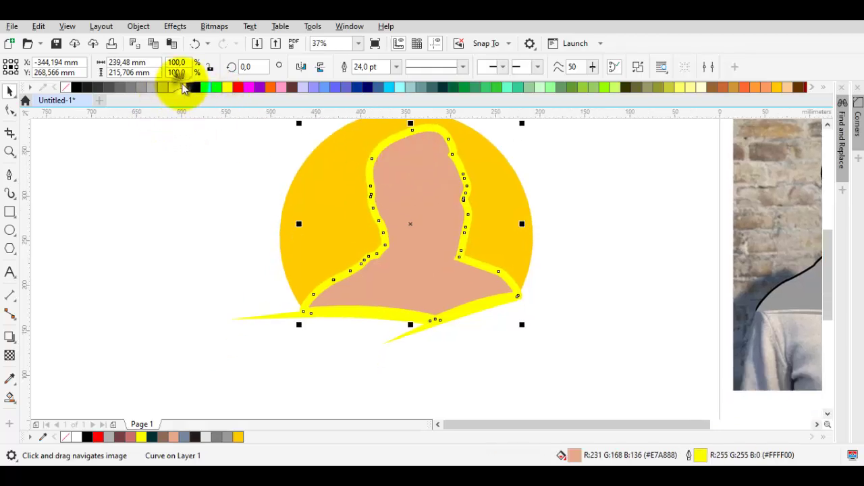
right_click(183, 88)
Step: Send the silhouette and the yellow circle to the back of the page, behind the portrait, and clear the selection
click(405, 229)
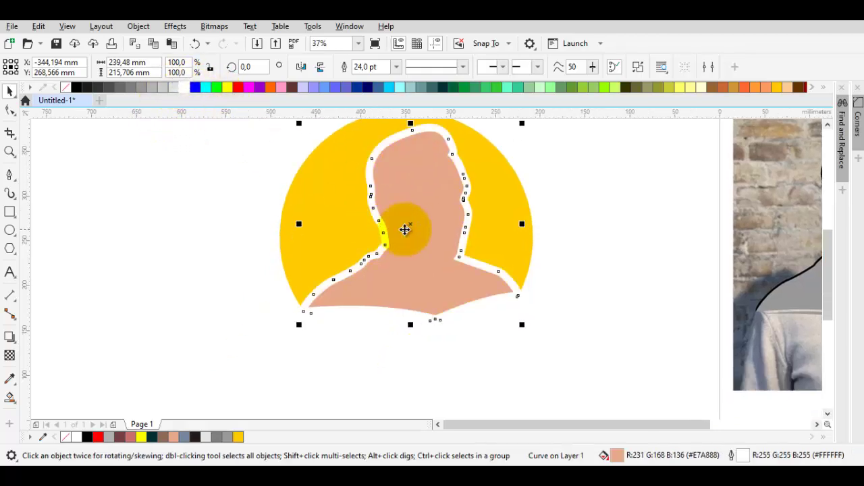
shift+click(324, 181)
key(ctrl+End)
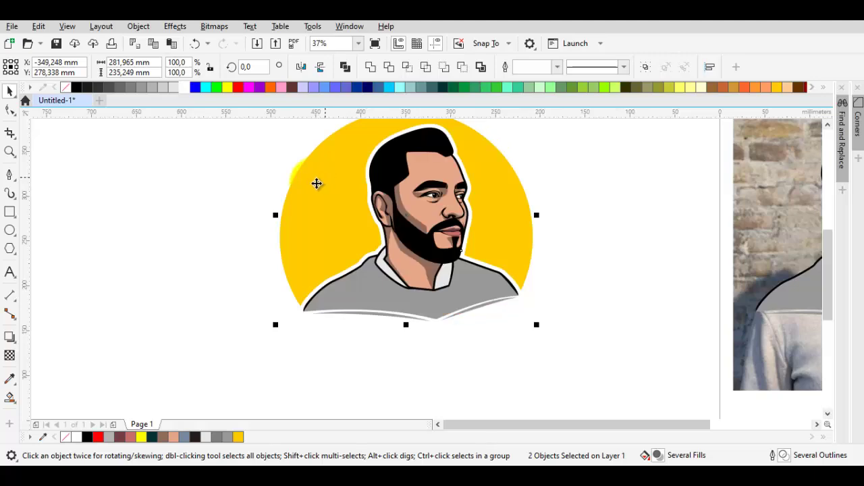
scroll(349, 236, up, 3)
click(485, 245)
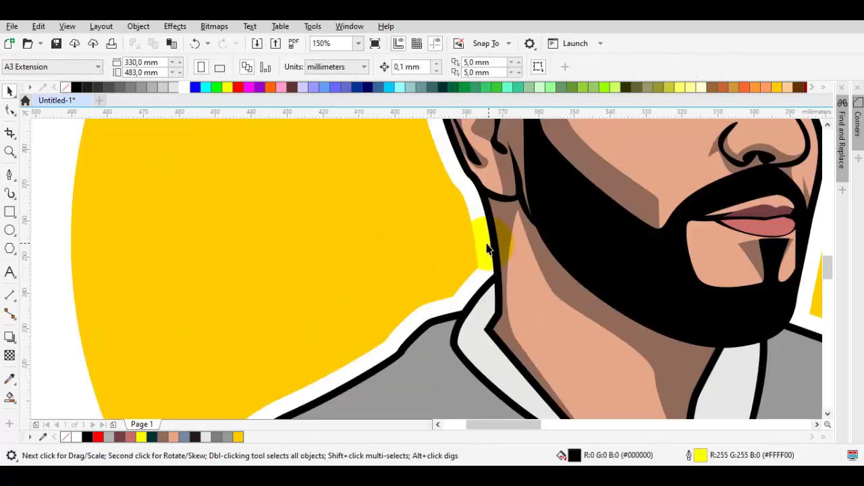
scroll(485, 246, down, 3)
scroll(486, 239, up, 1)
Step: Try to break the white-outlined silhouette curve apart, and undo the break
click(513, 235)
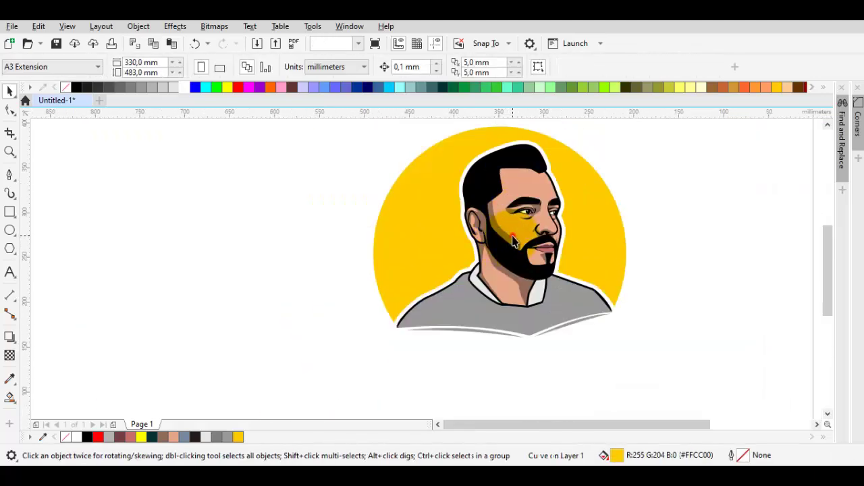
ctrl+click(513, 229)
ctrl+click(511, 346)
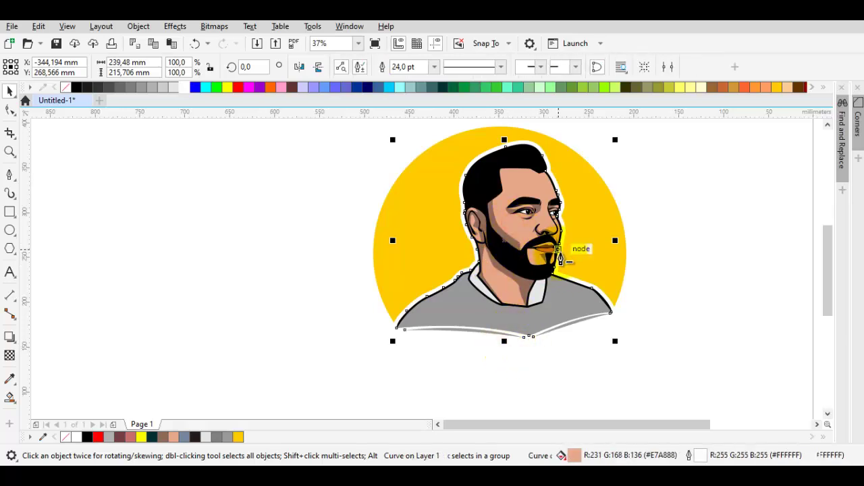
scroll(508, 246, up, 1)
right_click(498, 239)
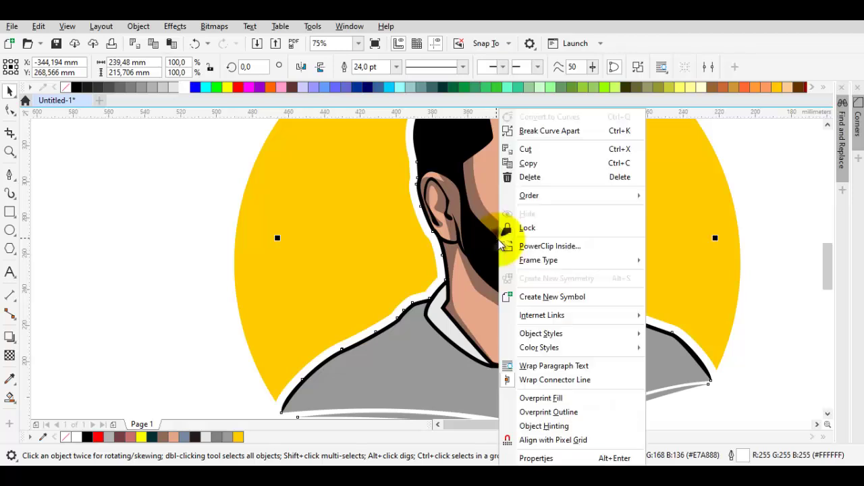
click(550, 131)
scroll(538, 162, down, 1)
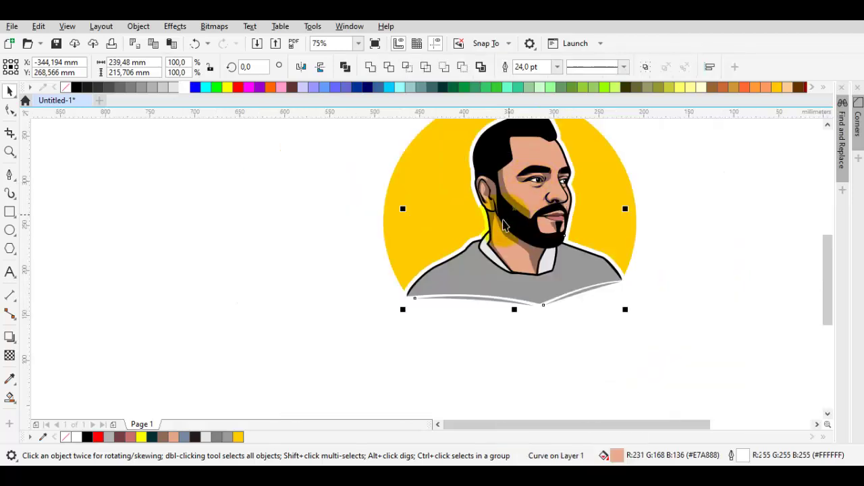
scroll(505, 247, up, 1)
click(505, 248)
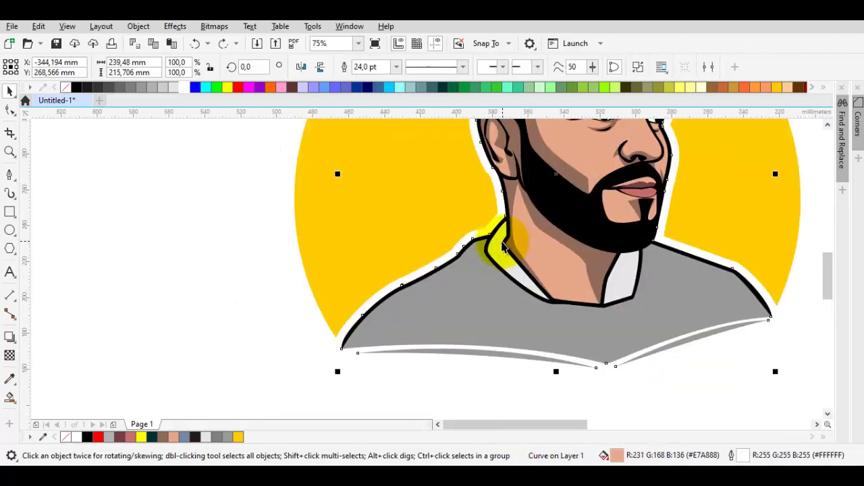
Step: Convert the silhouette's 24 pt white outline to an object and give the resulting contour shape a blue outline for node editing
click(478, 235)
key(F10)
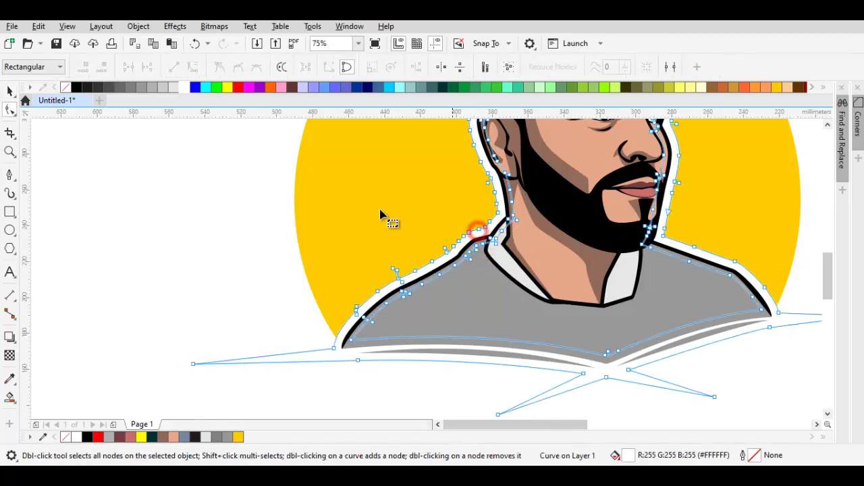
right_click(195, 87)
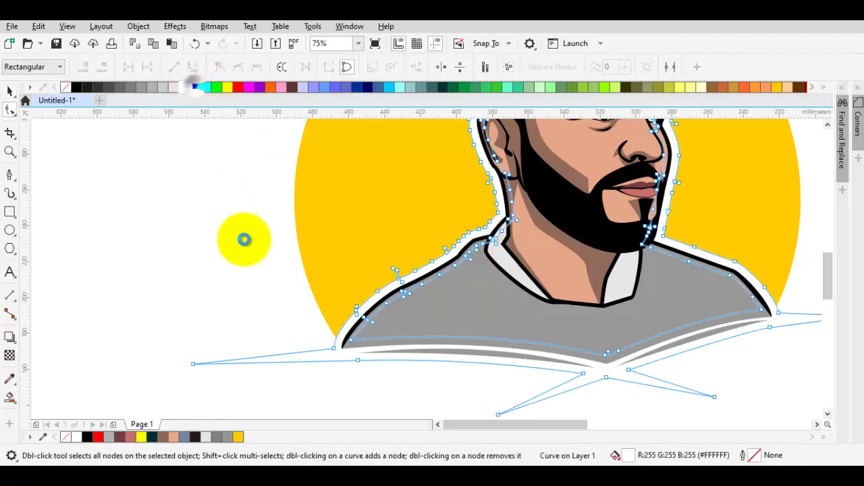
key(space)
key(space)
Step: Delete the four protruding spike nodes along the lower edge of the white contour, remove its blue outline, and clear the selection
double_click(195, 364)
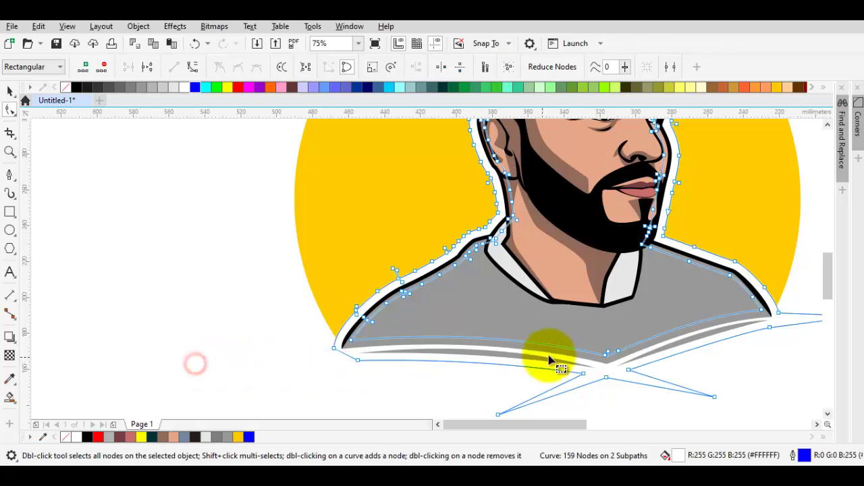
drag(540, 343, 413, 266)
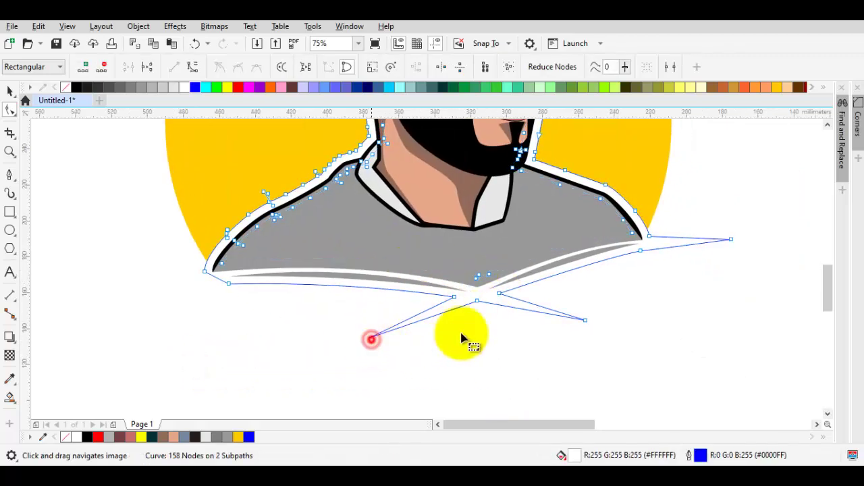
key(Delete)
click(585, 320)
key(Delete)
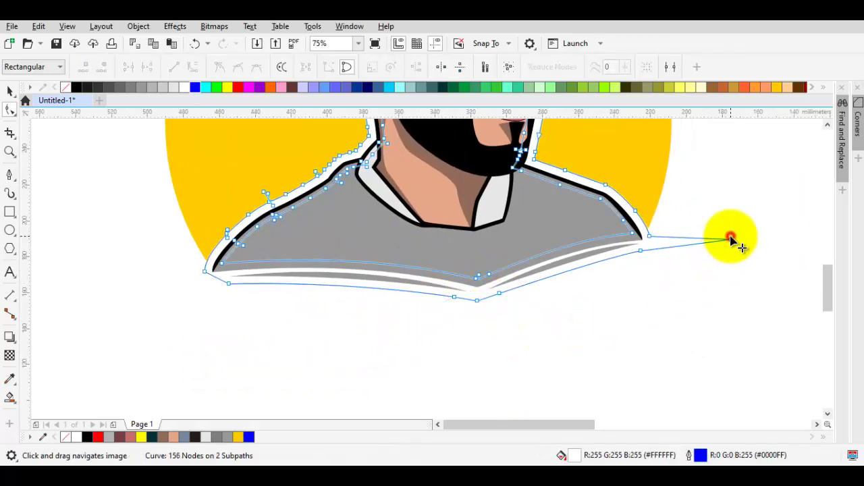
key(Delete)
key(space)
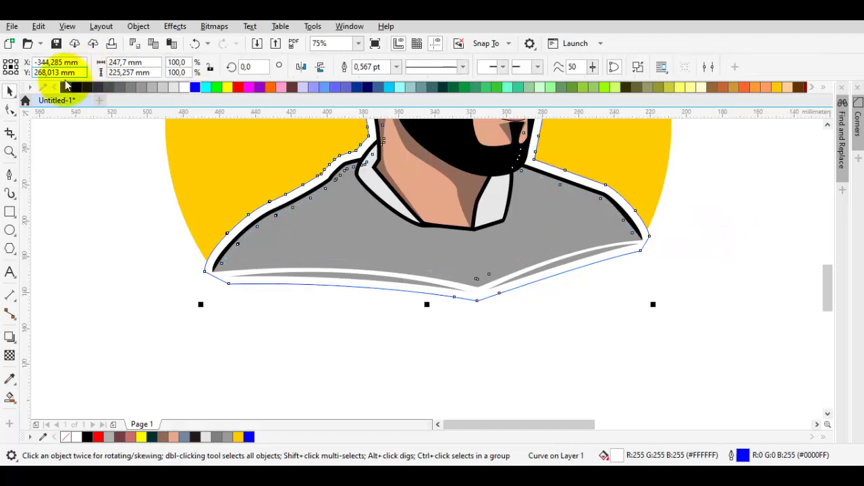
click(87, 141)
Step: Try an orange fill (#FF9933) on the circle behind the portrait and return it to yellow (#FFCC00)
scroll(231, 280, down, 2)
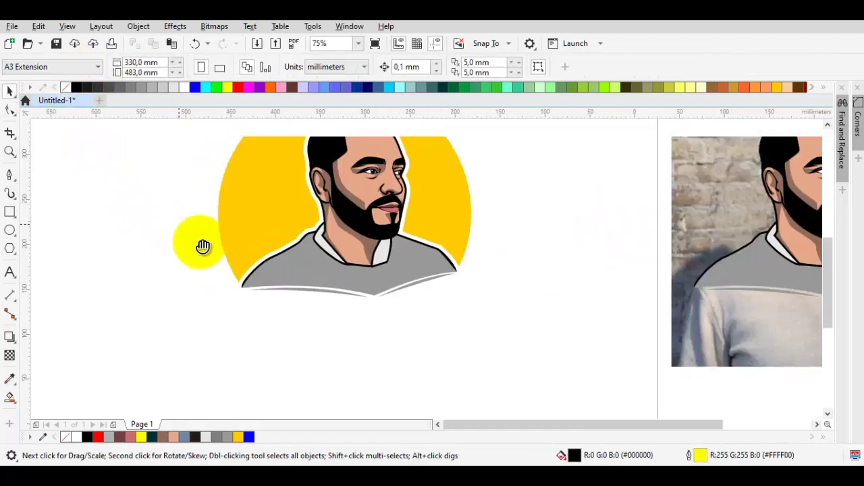
scroll(203, 247, down, 2)
click(253, 226)
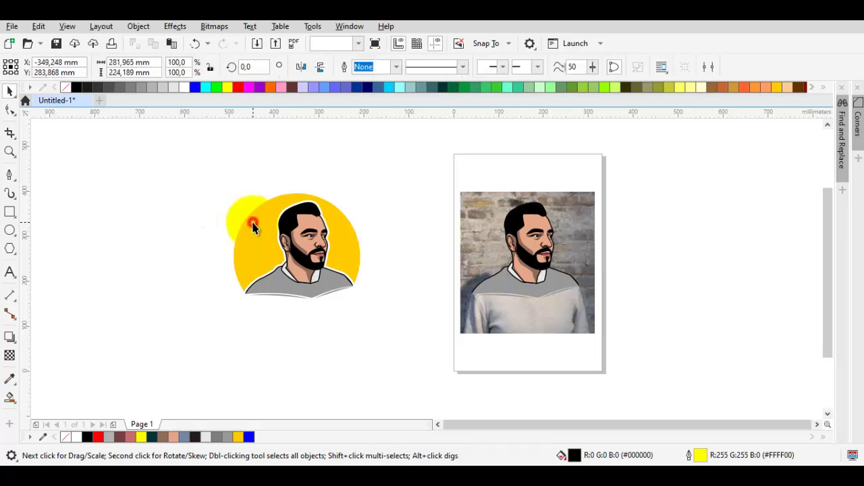
click(756, 87)
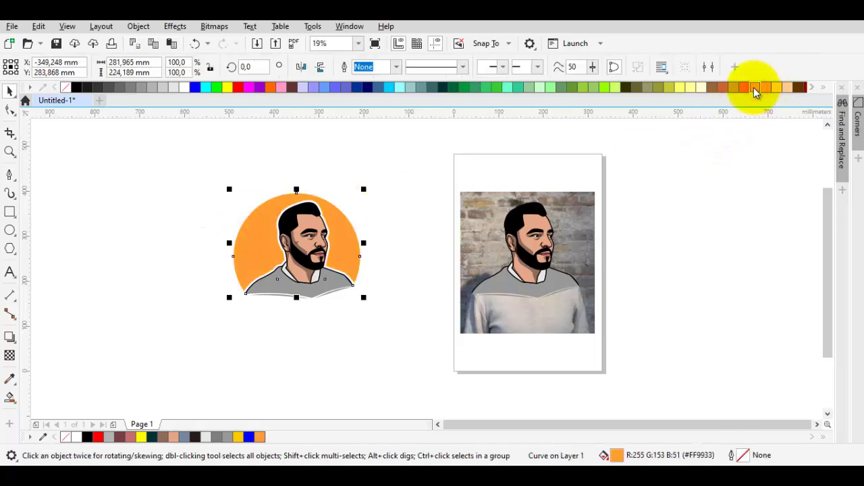
click(777, 88)
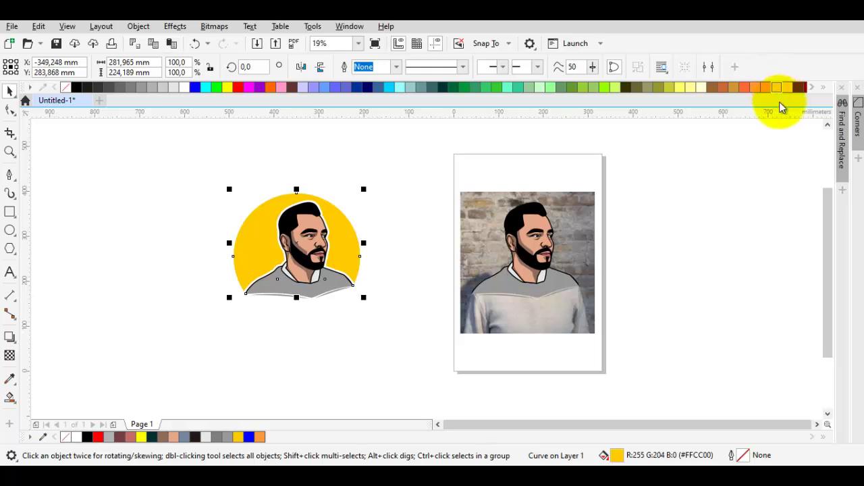
click(778, 160)
Step: Fill the circle behind the portrait with a slightly lighter yellow picked from the shades of #FFCC00
click(348, 220)
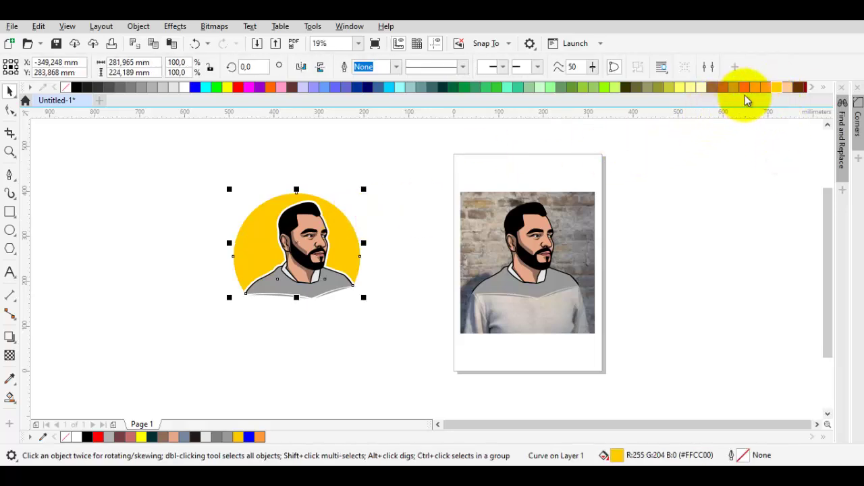
click(778, 89)
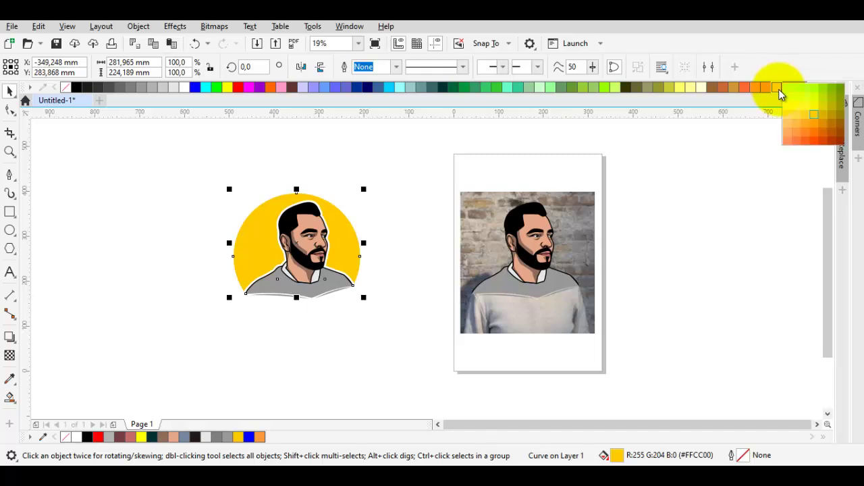
click(803, 118)
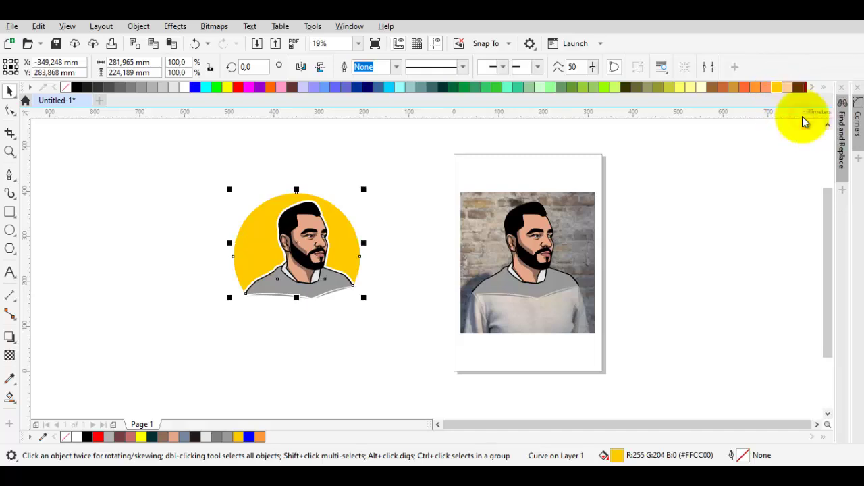
Step: Group the portrait, white contour and yellow circle into one badge object and clear the selection
drag(201, 183, 382, 332)
right_click(309, 283)
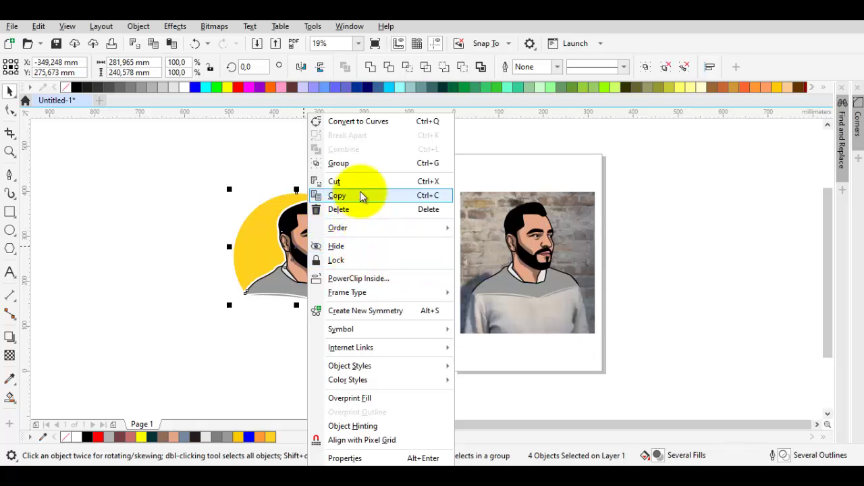
click(356, 164)
scroll(270, 247, up, 4)
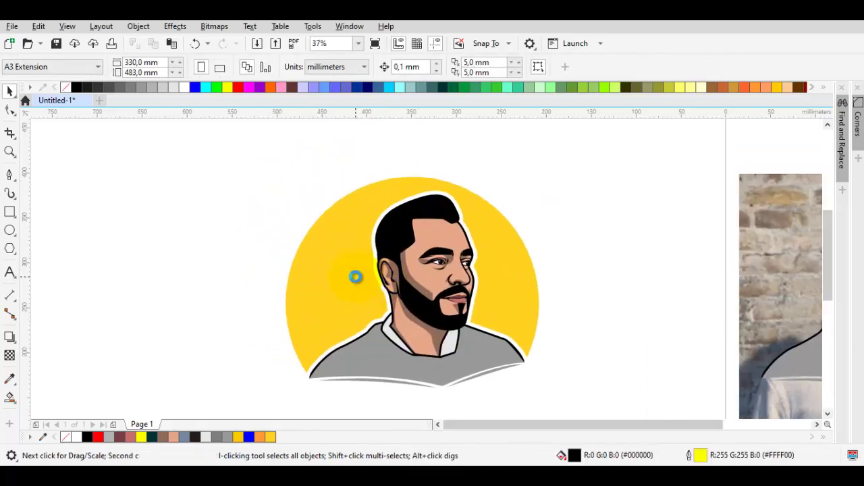
drag(349, 280, 374, 276)
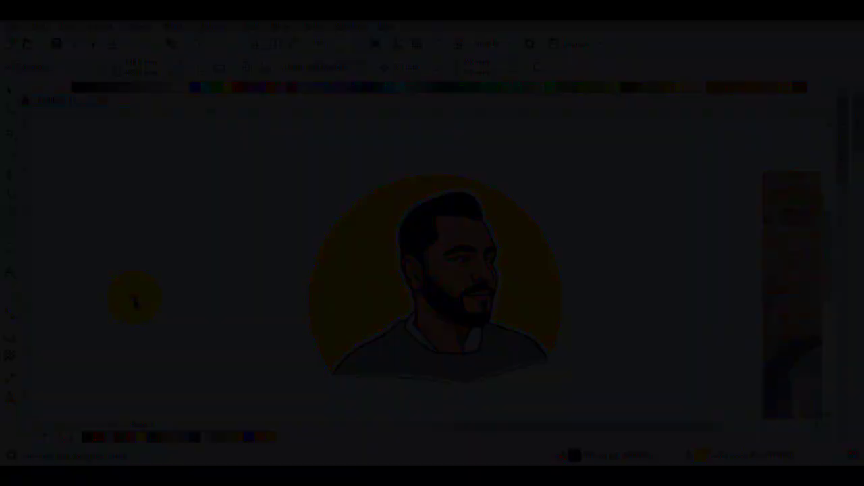